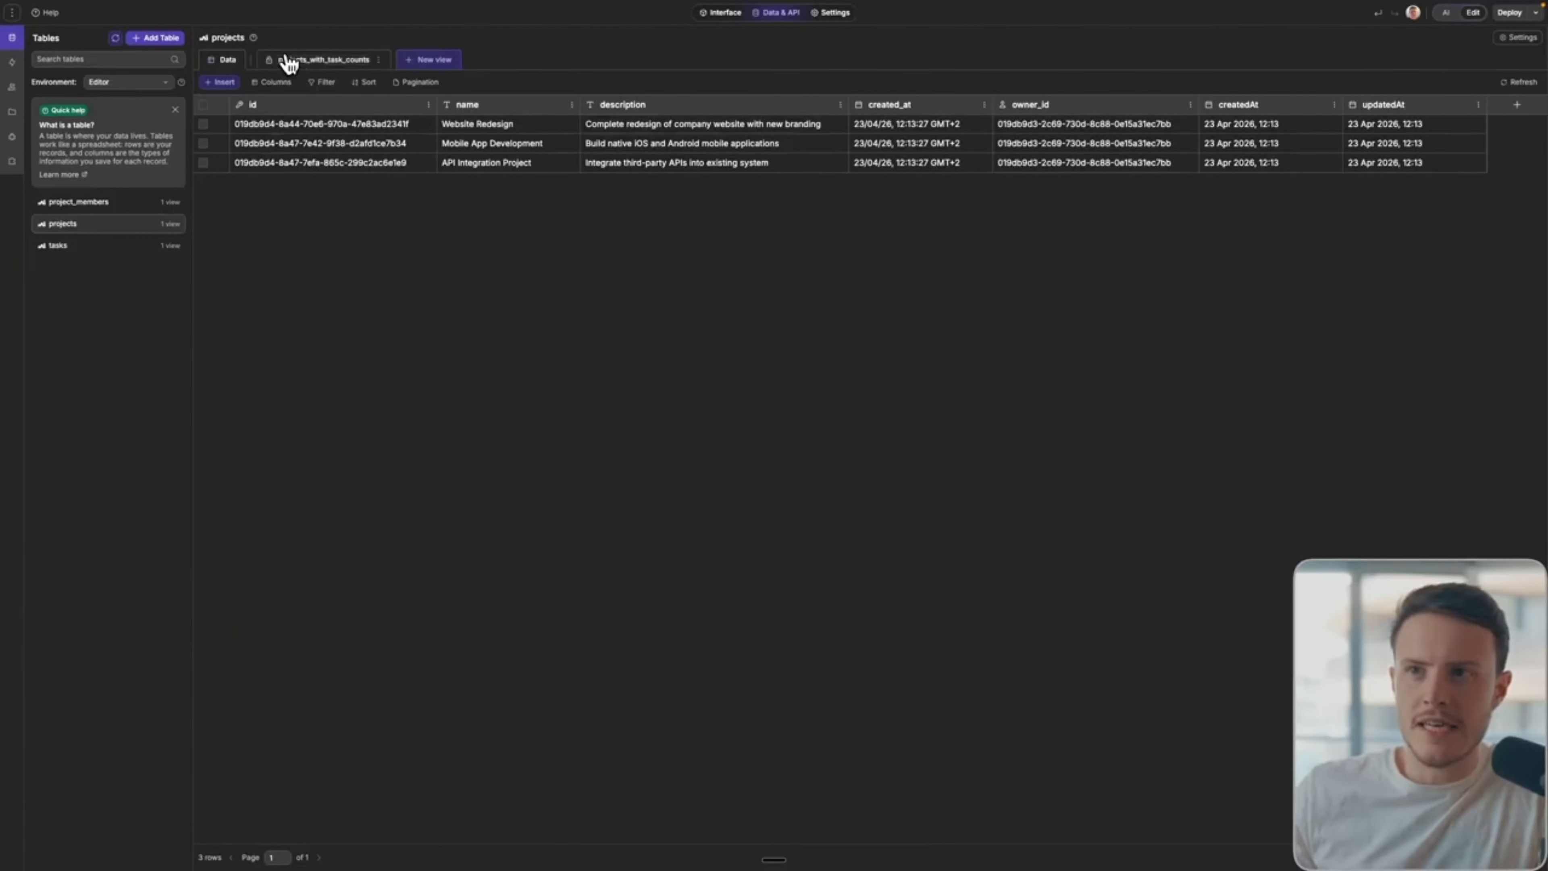
Inspect the projects_with_task_counts view and the formula that binds it to the repeated items of the Projects List Area
left_click(320, 66)
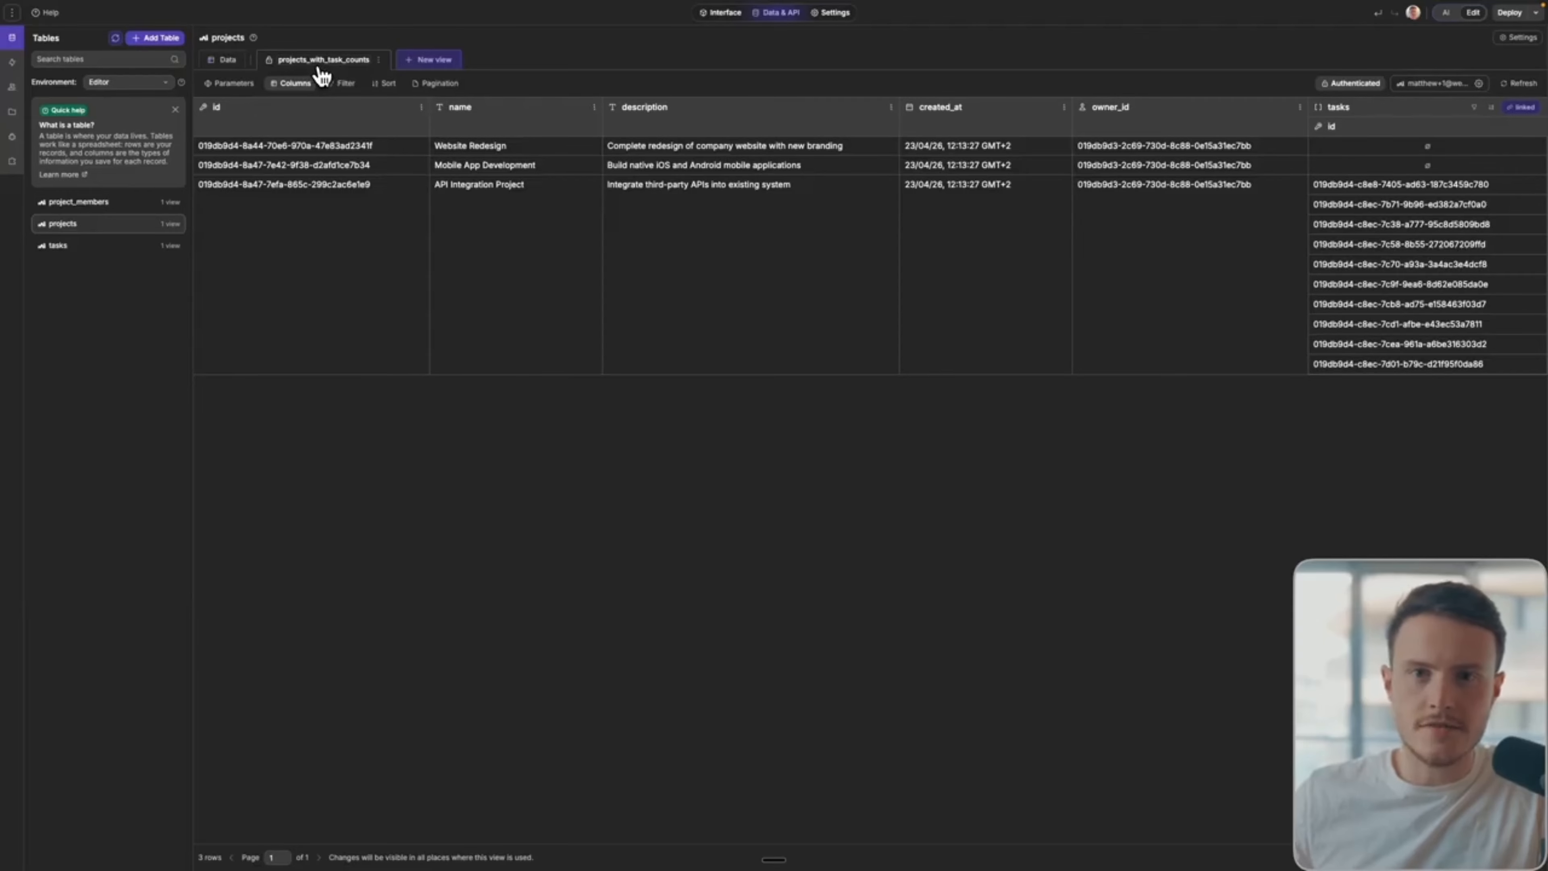
left_click(720, 13)
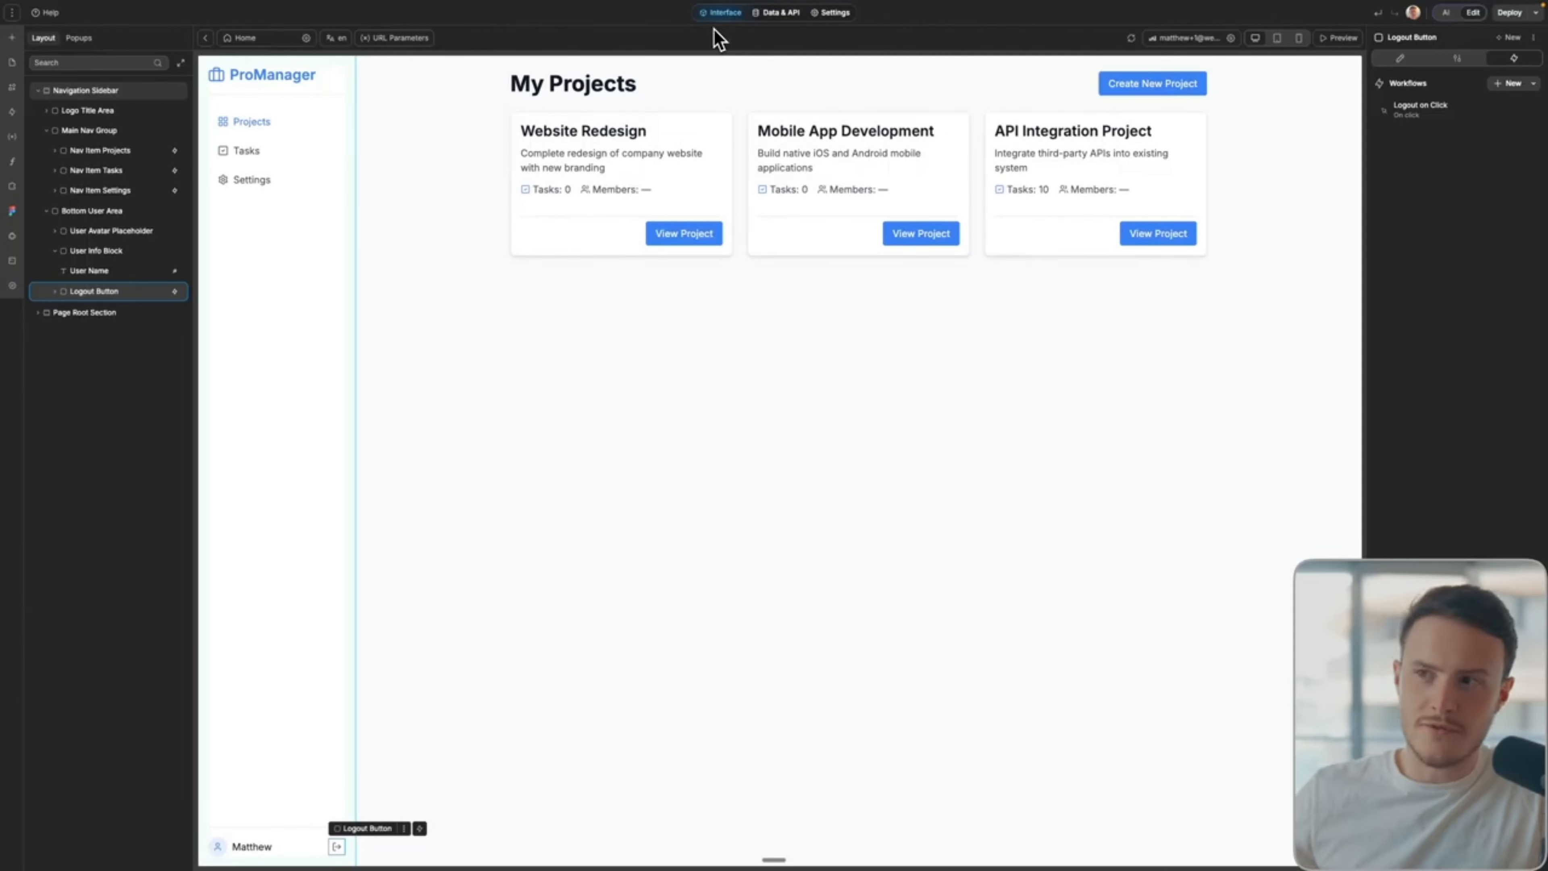
left_click(746, 154)
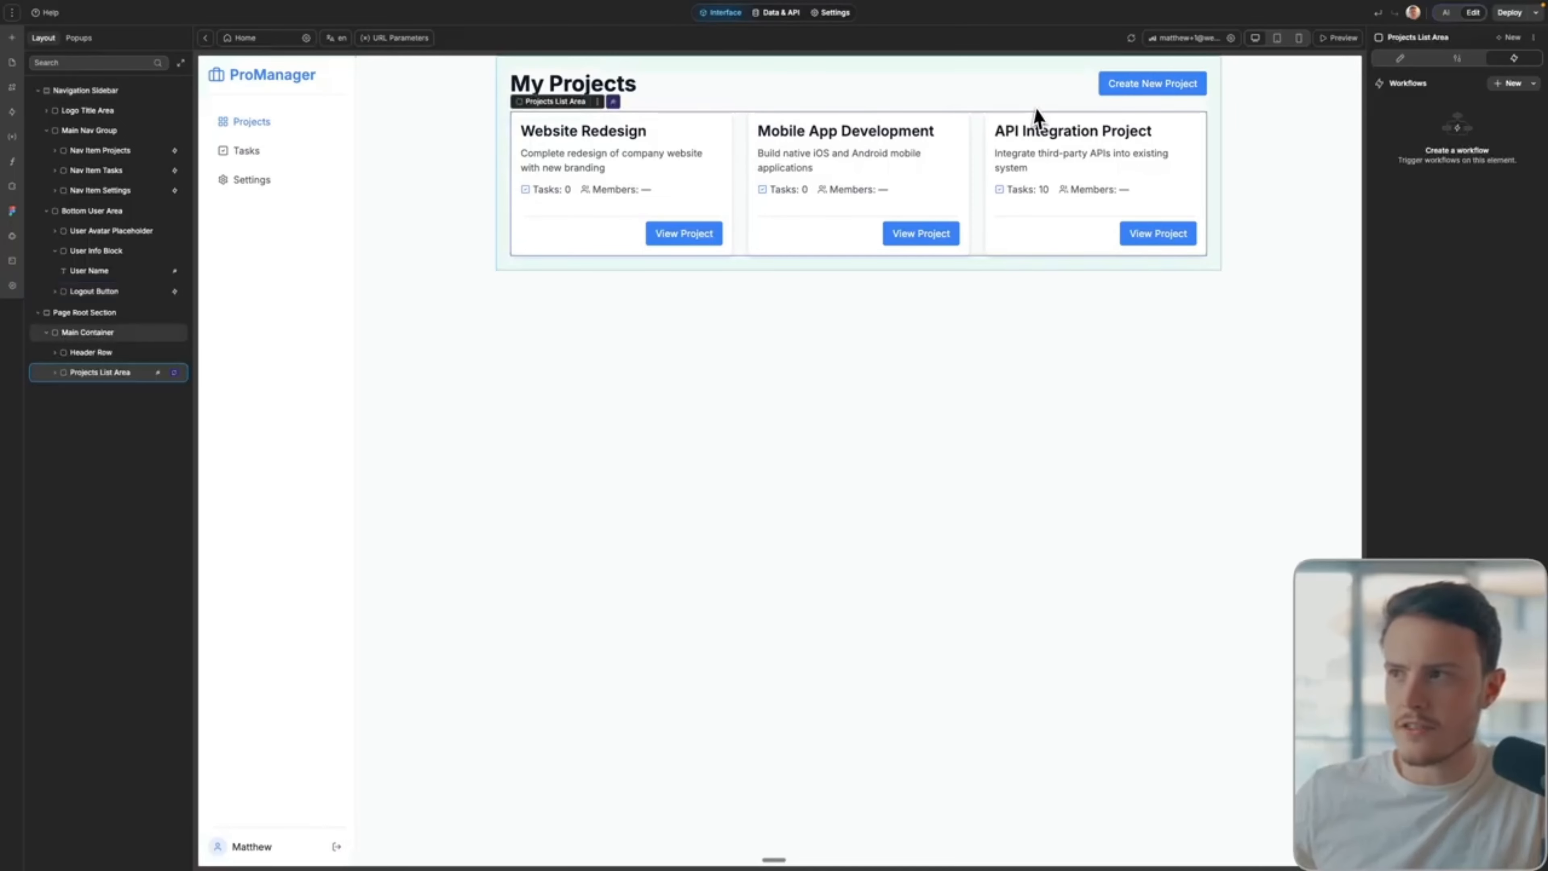
left_click(1401, 58)
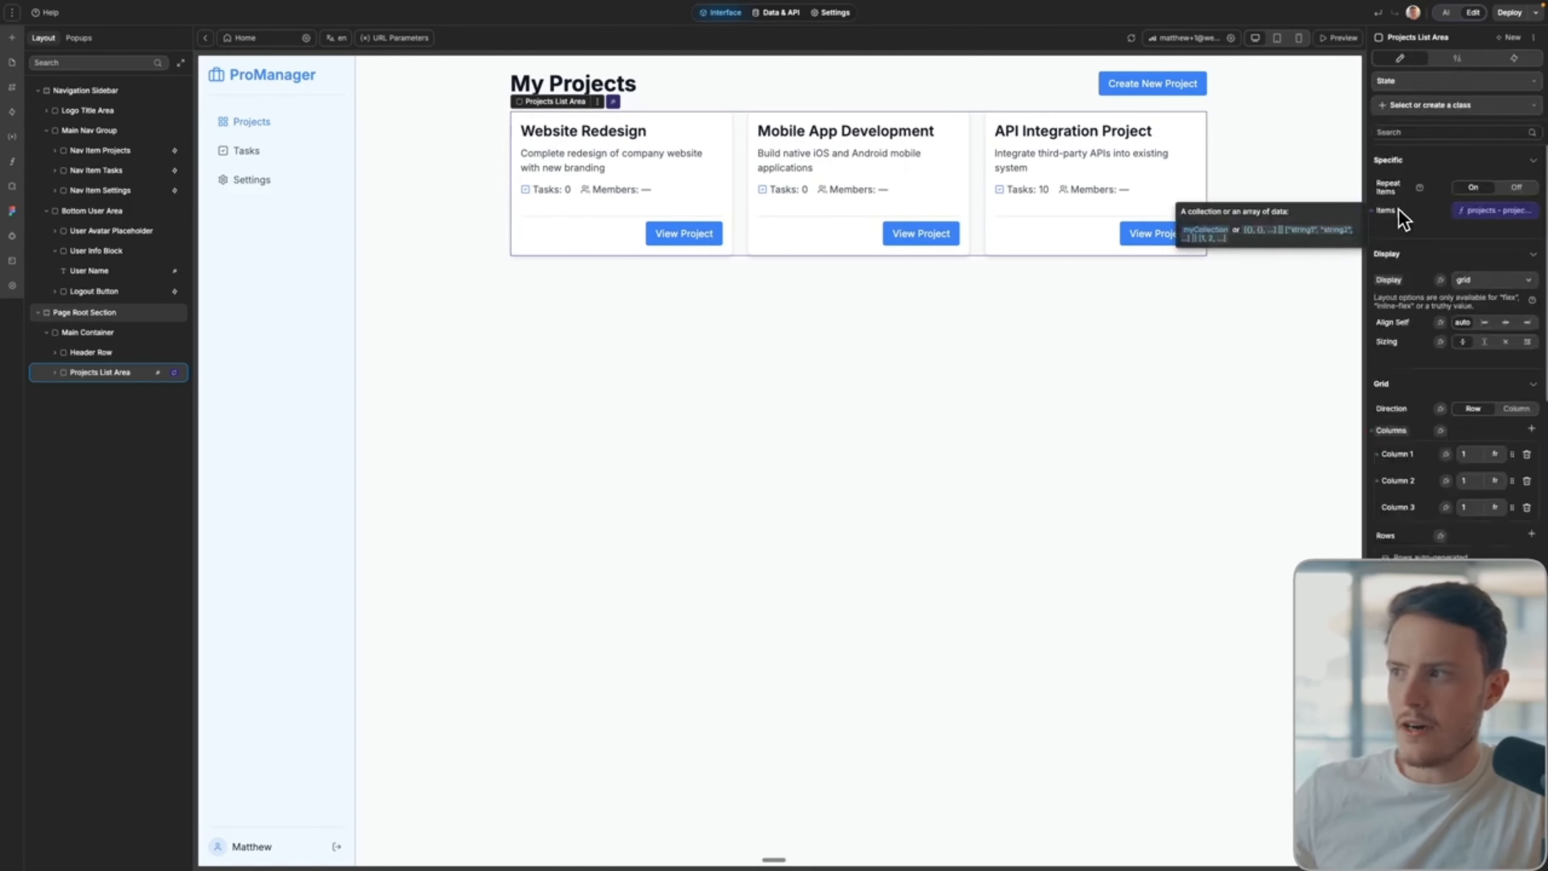
left_click(1481, 213)
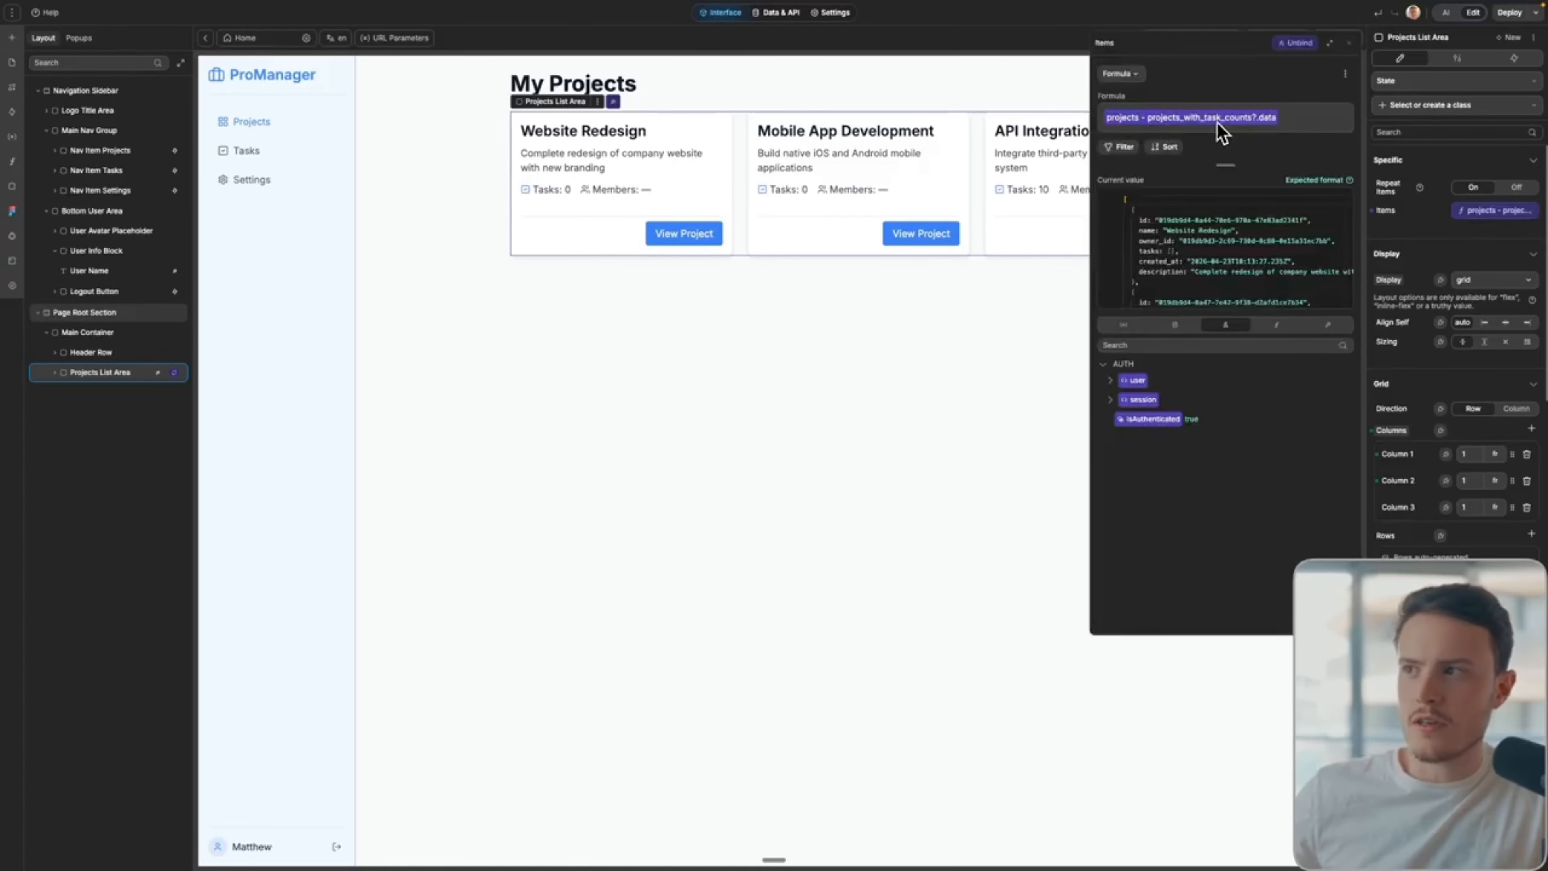
key("Escape")
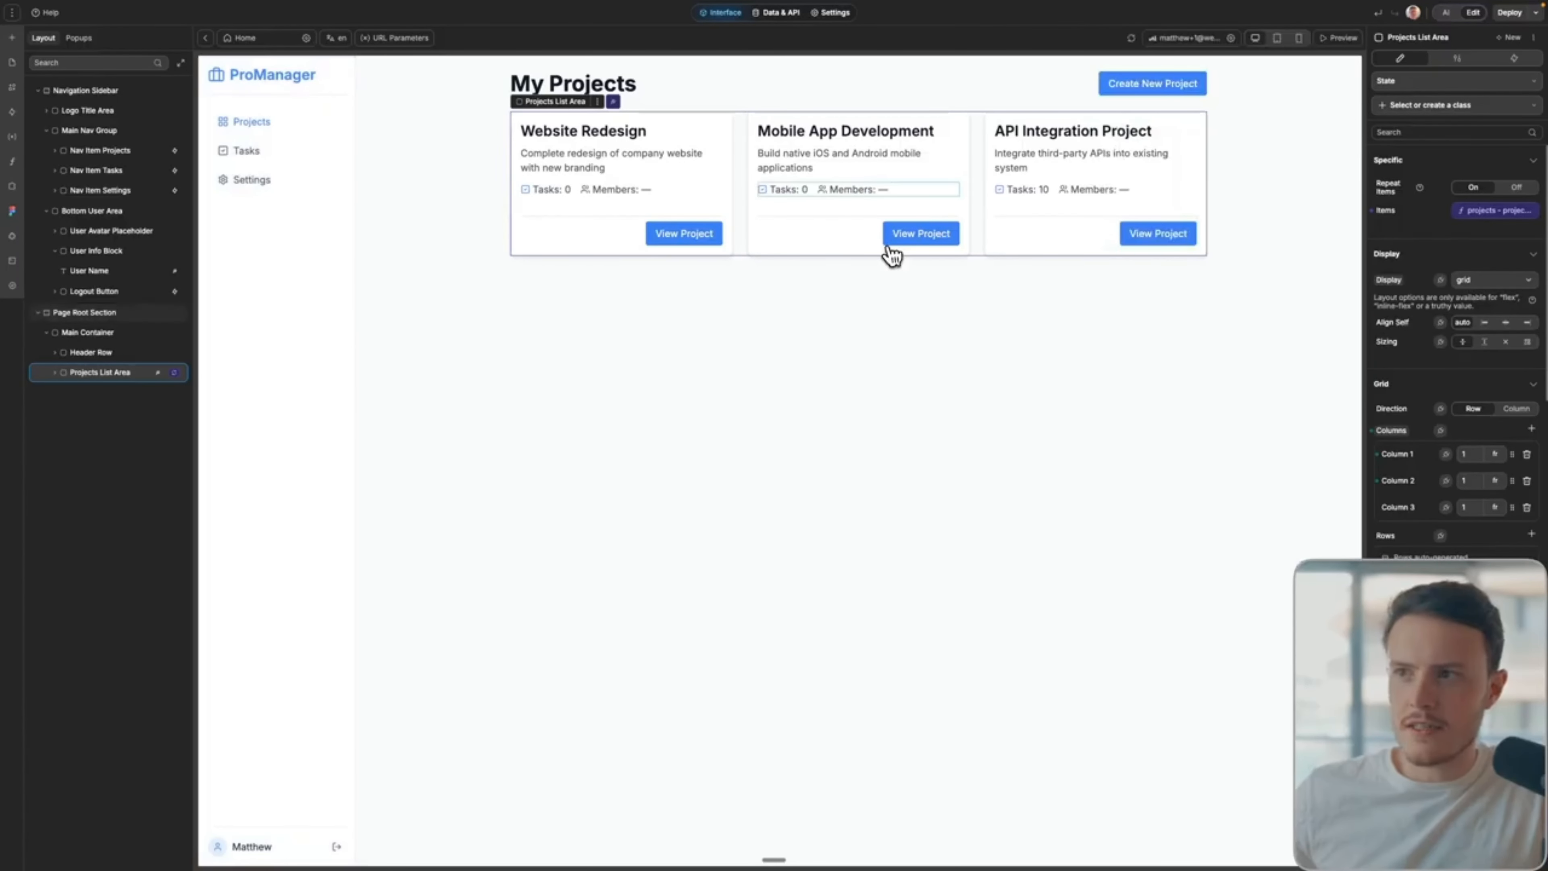
Create a new view on the projects table and name it "Projects of user"
left_click(786, 13)
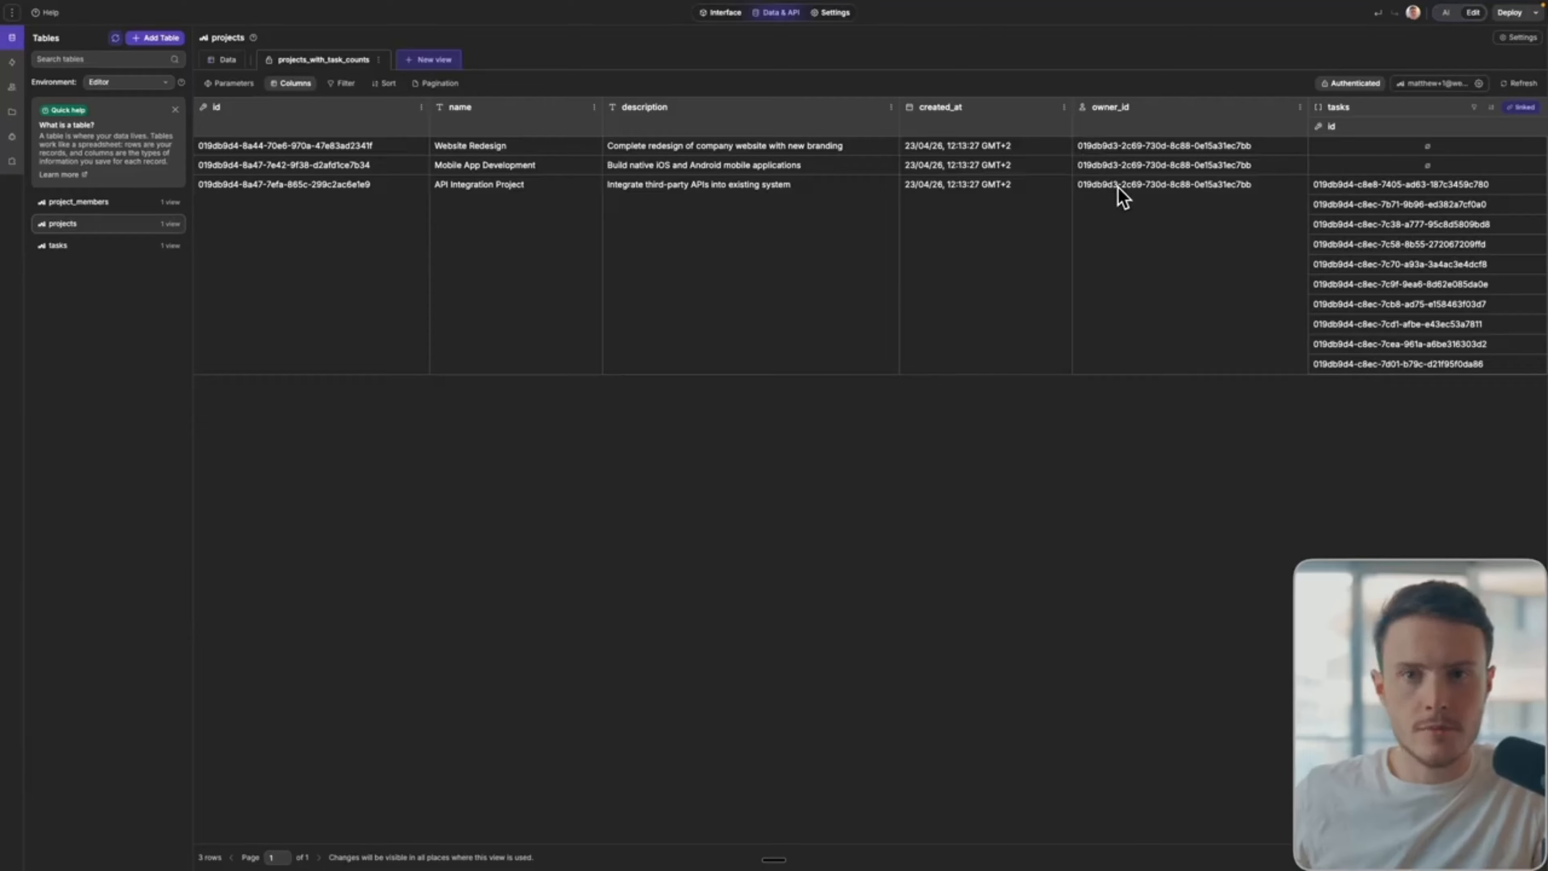
left_click(434, 60)
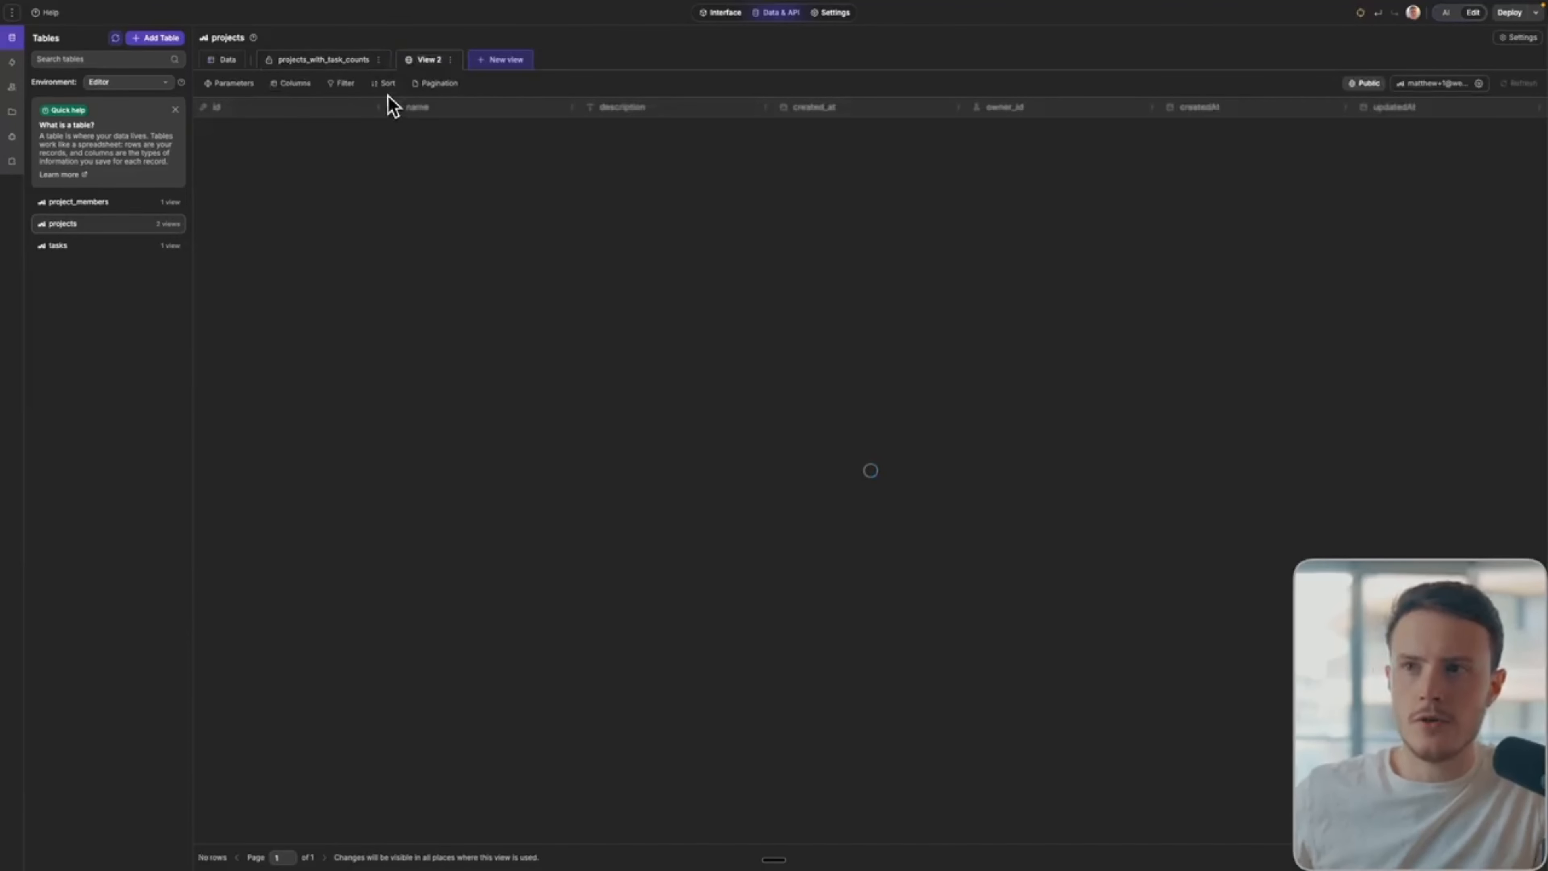
double_click(429, 59)
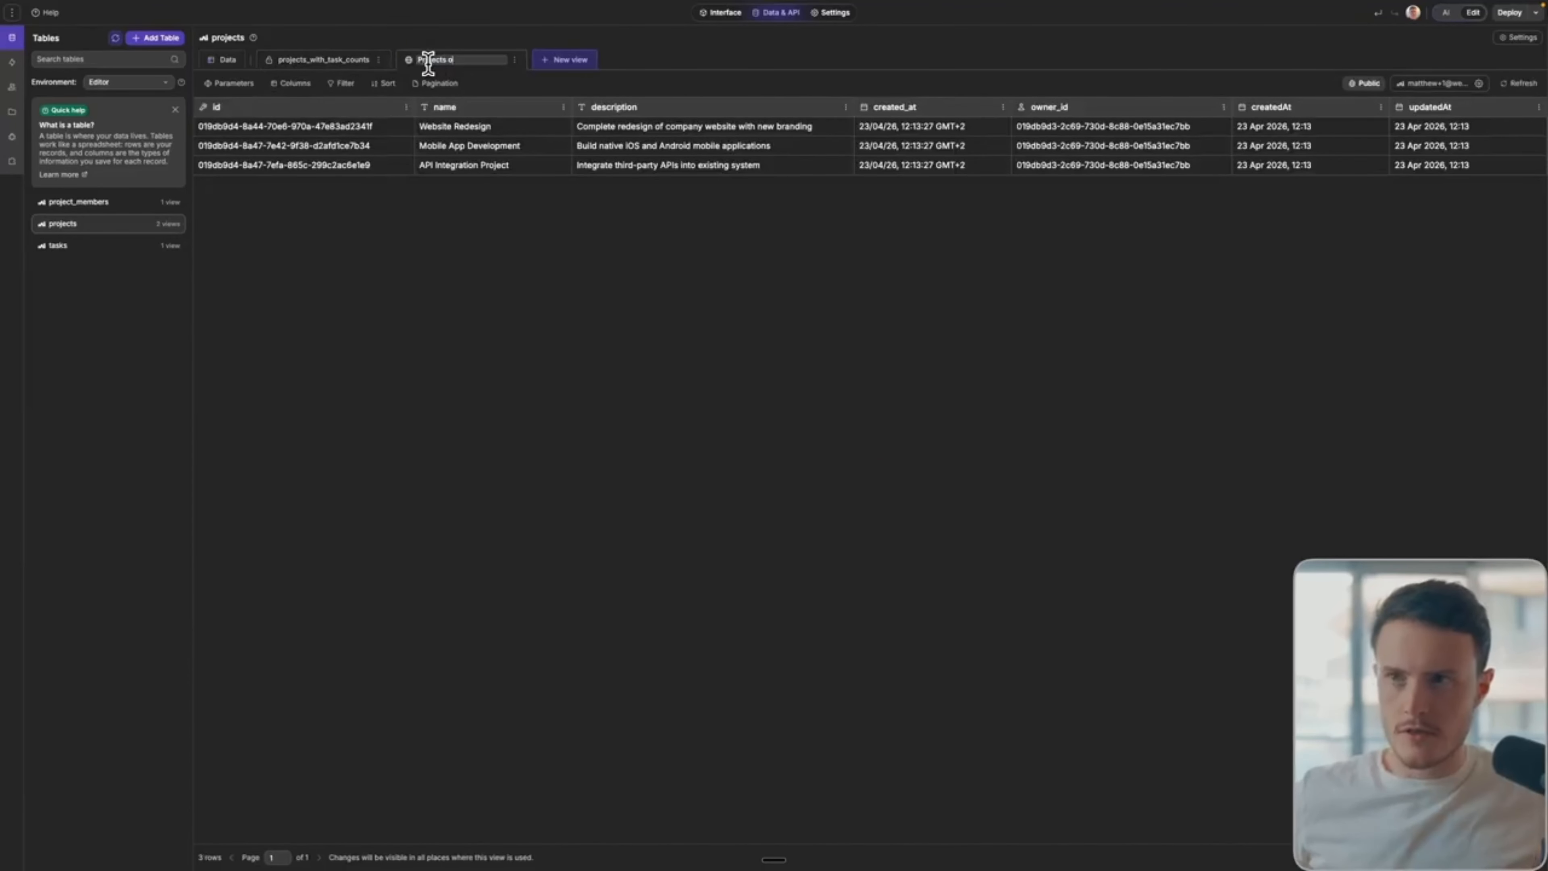
type("Projects of user")
key("Return")
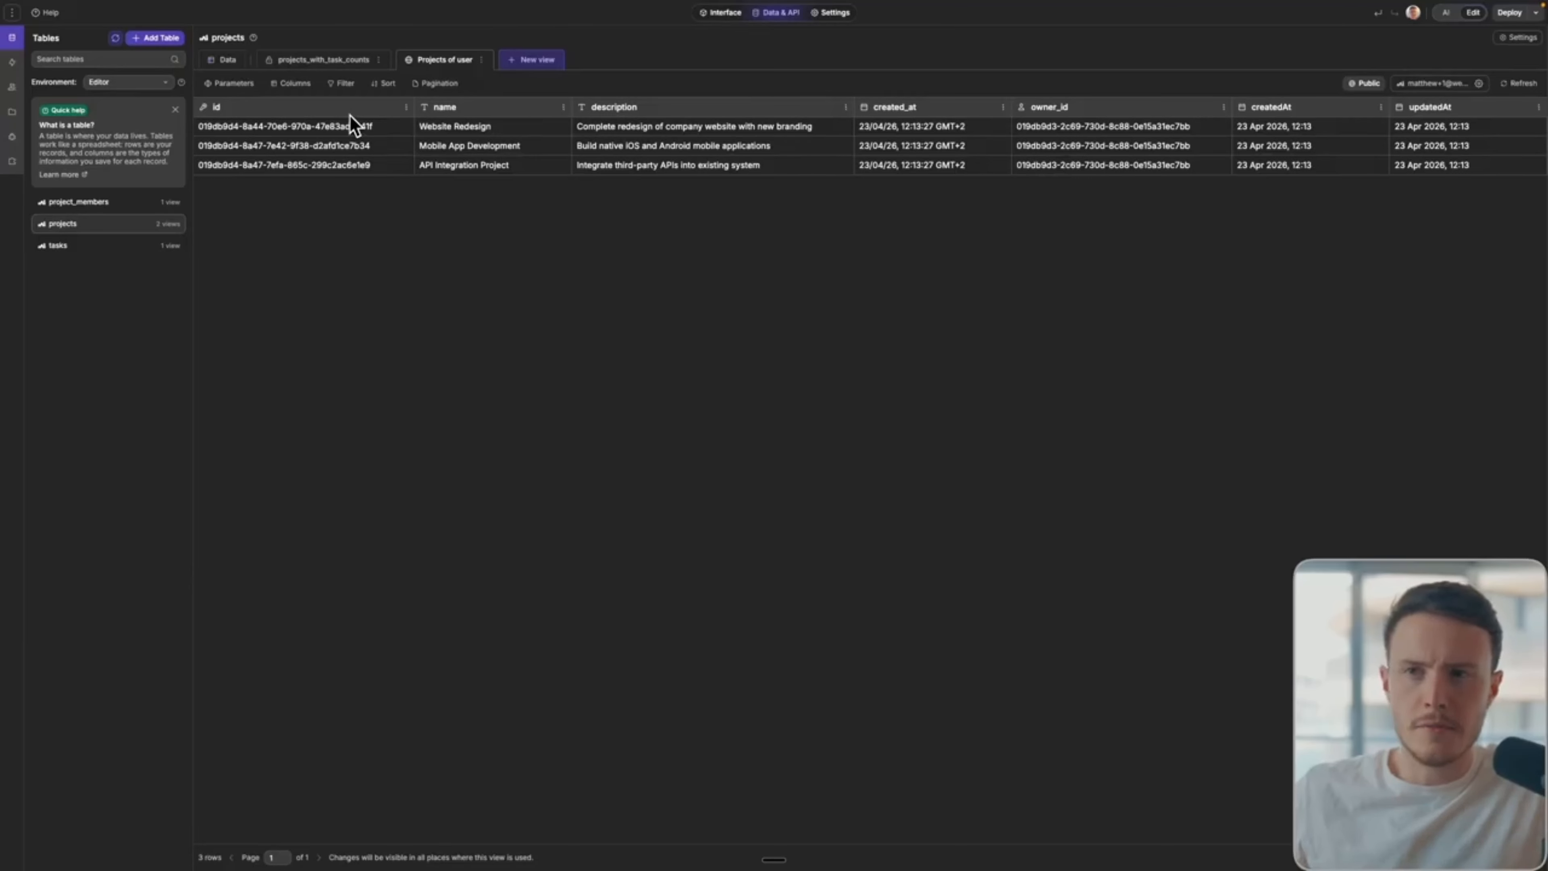
Filter the Projects of user view to rows where owner_id is the authenticated user's id, and save the filter
left_click(343, 83)
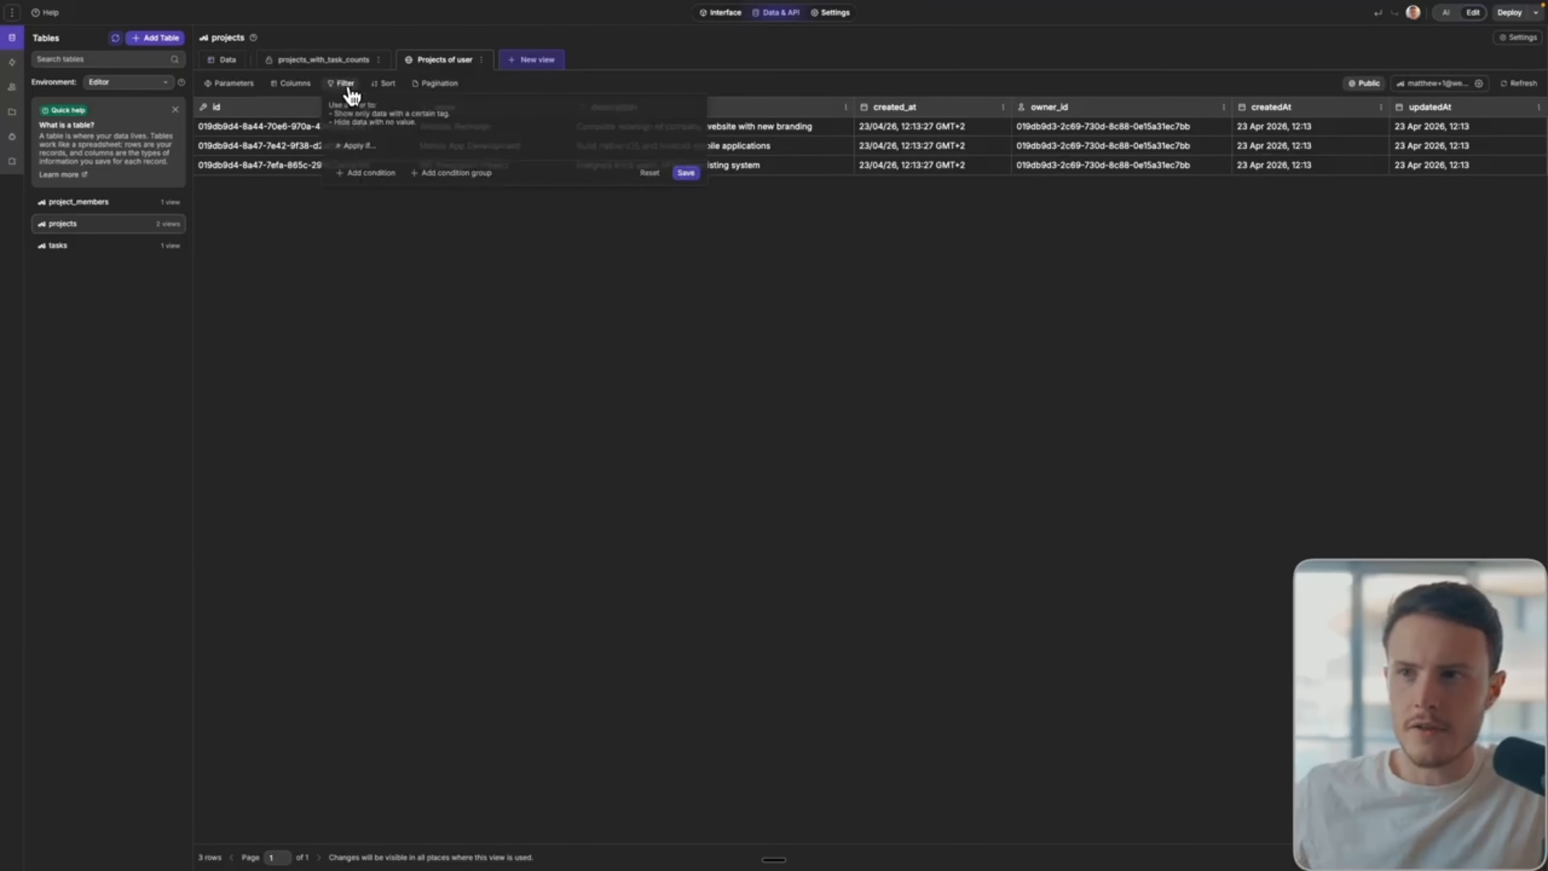
left_click(369, 174)
left_click(403, 113)
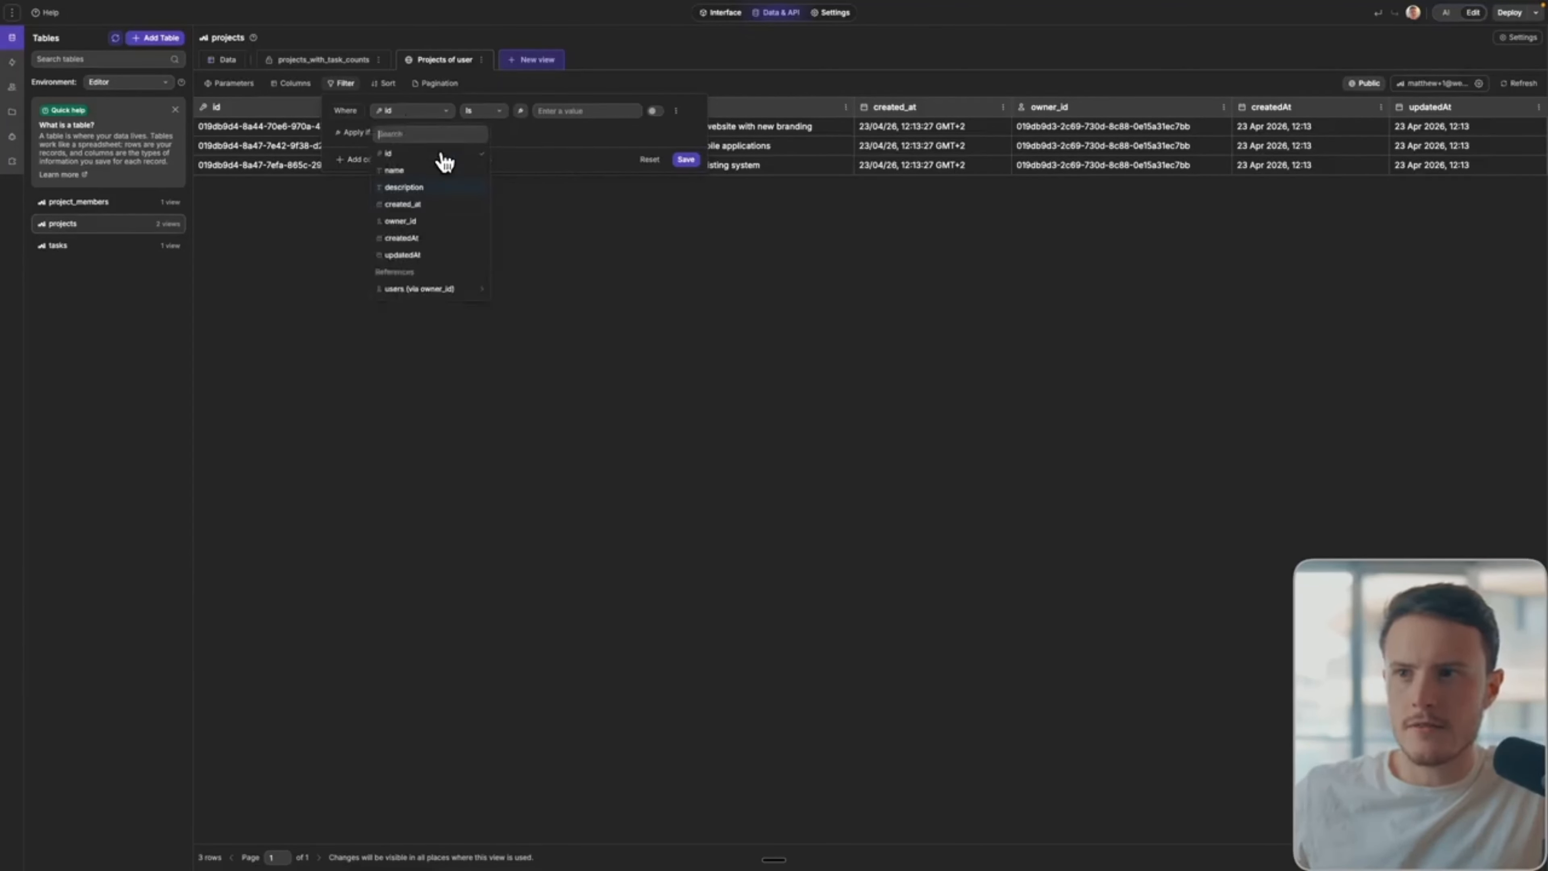
left_click(417, 227)
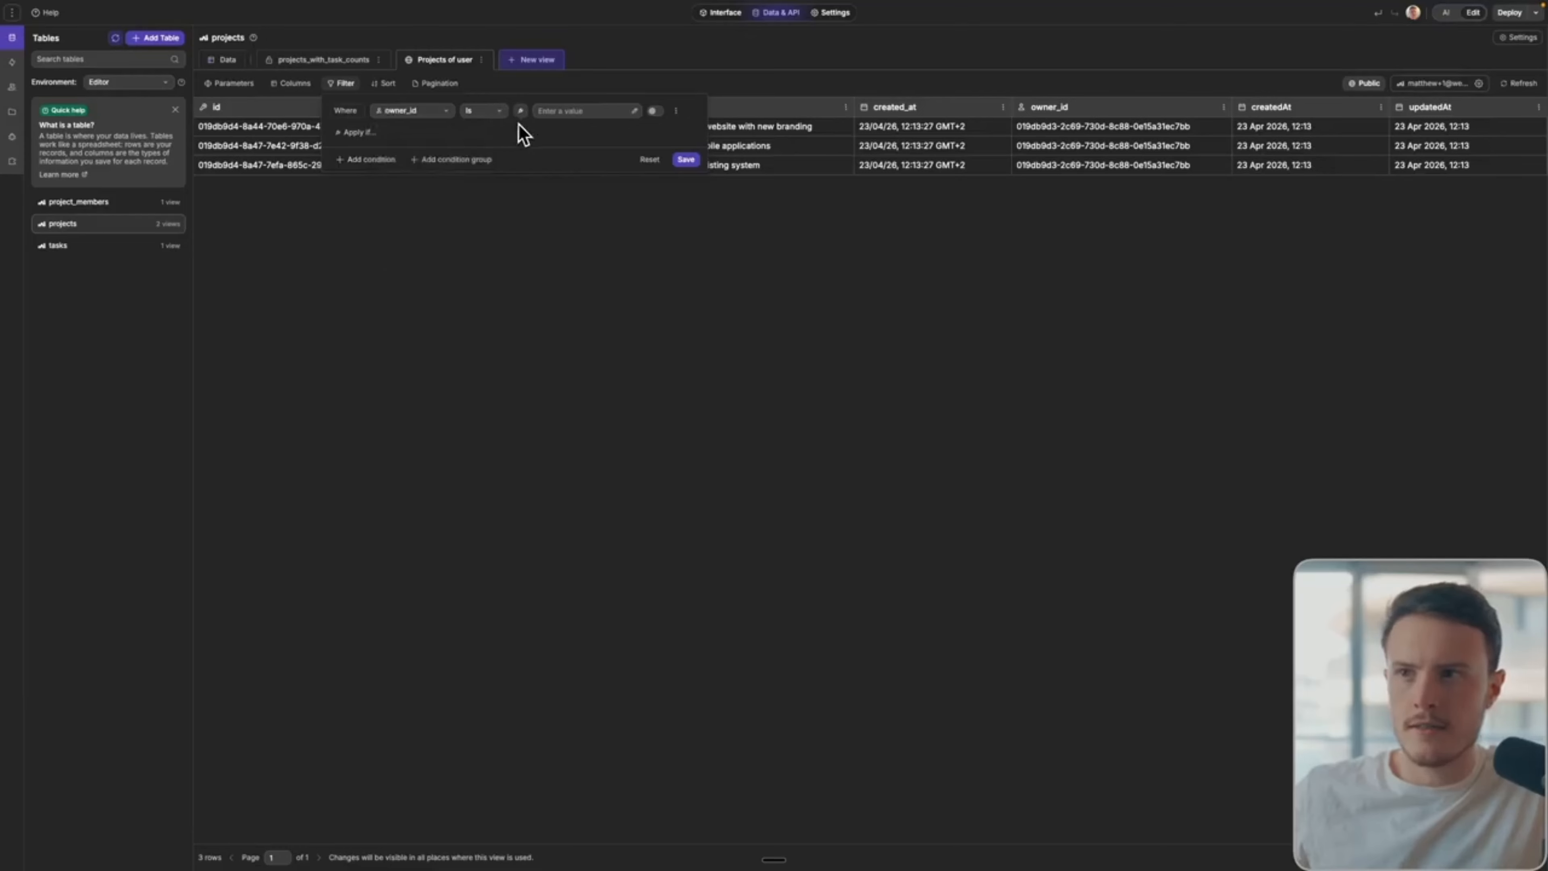
left_click(522, 112)
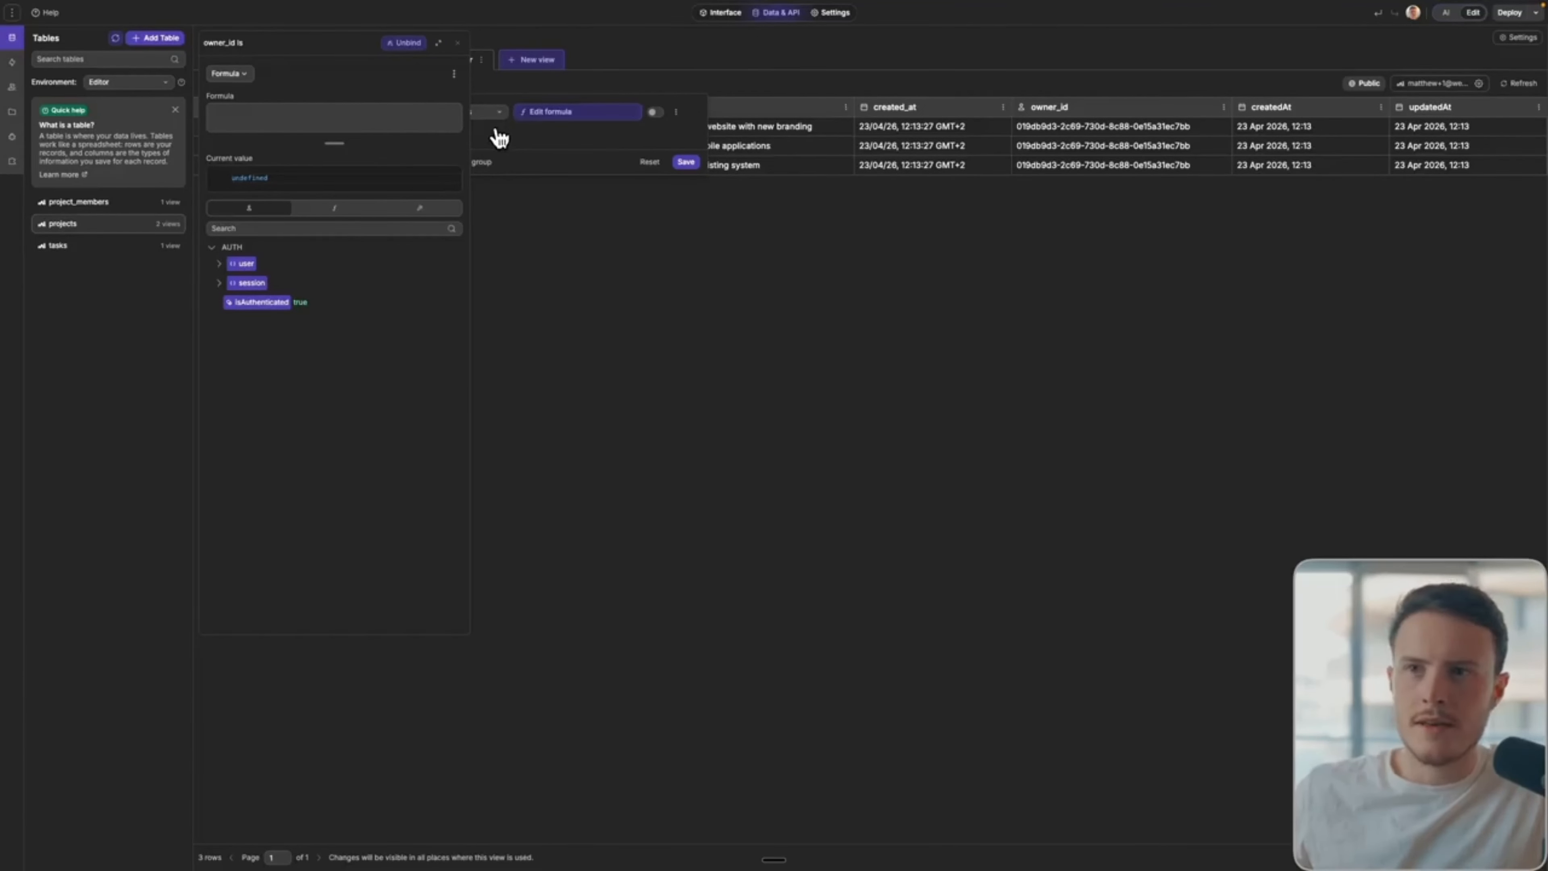
left_click(219, 264)
left_click(242, 420)
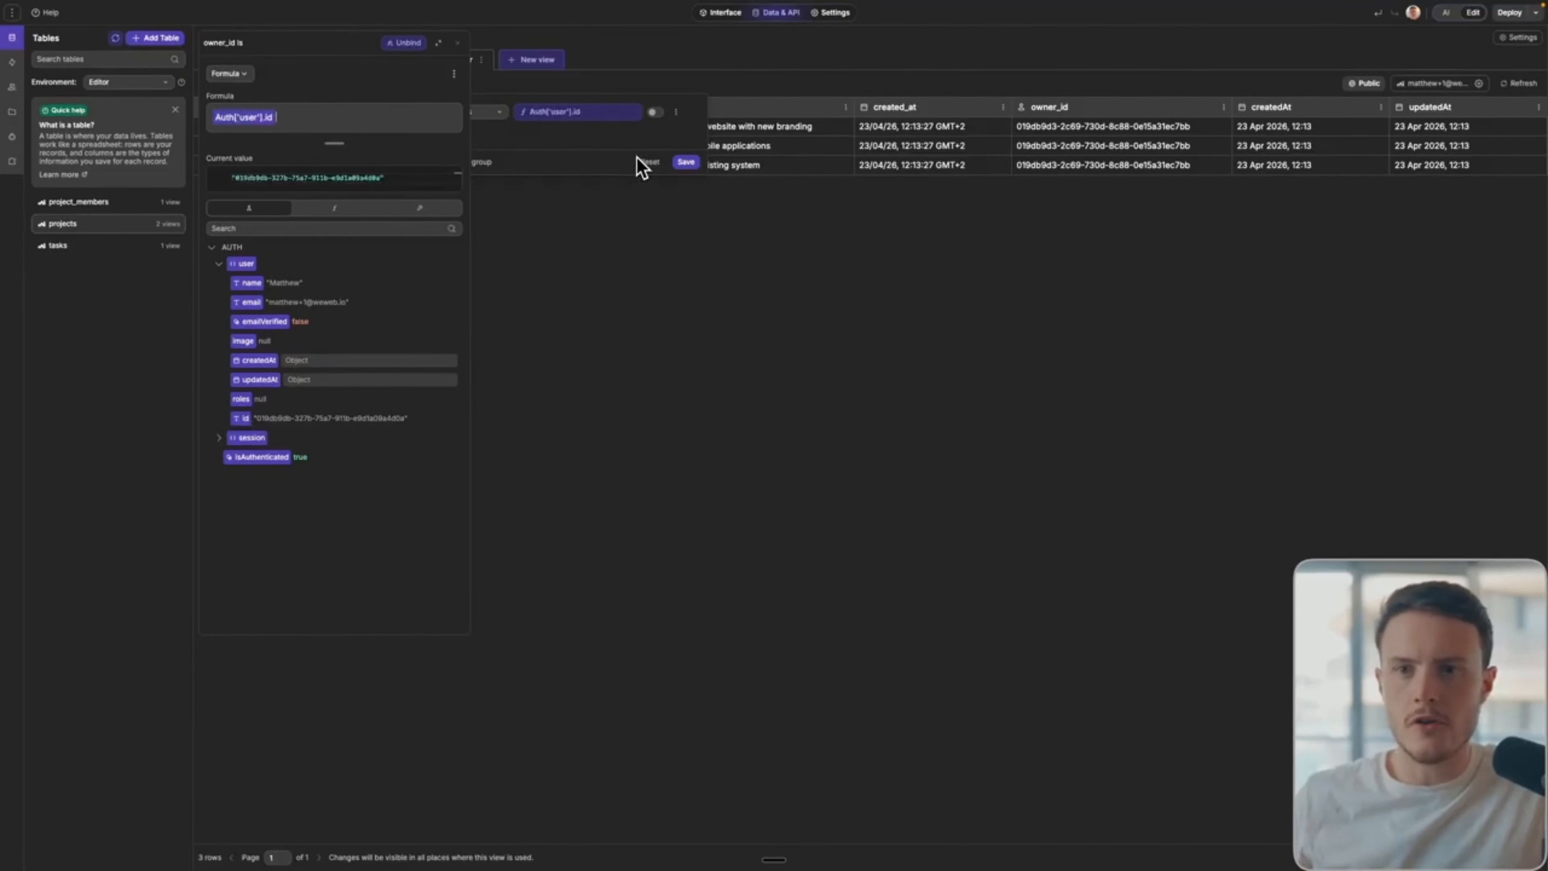
left_click(686, 162)
left_click(685, 161)
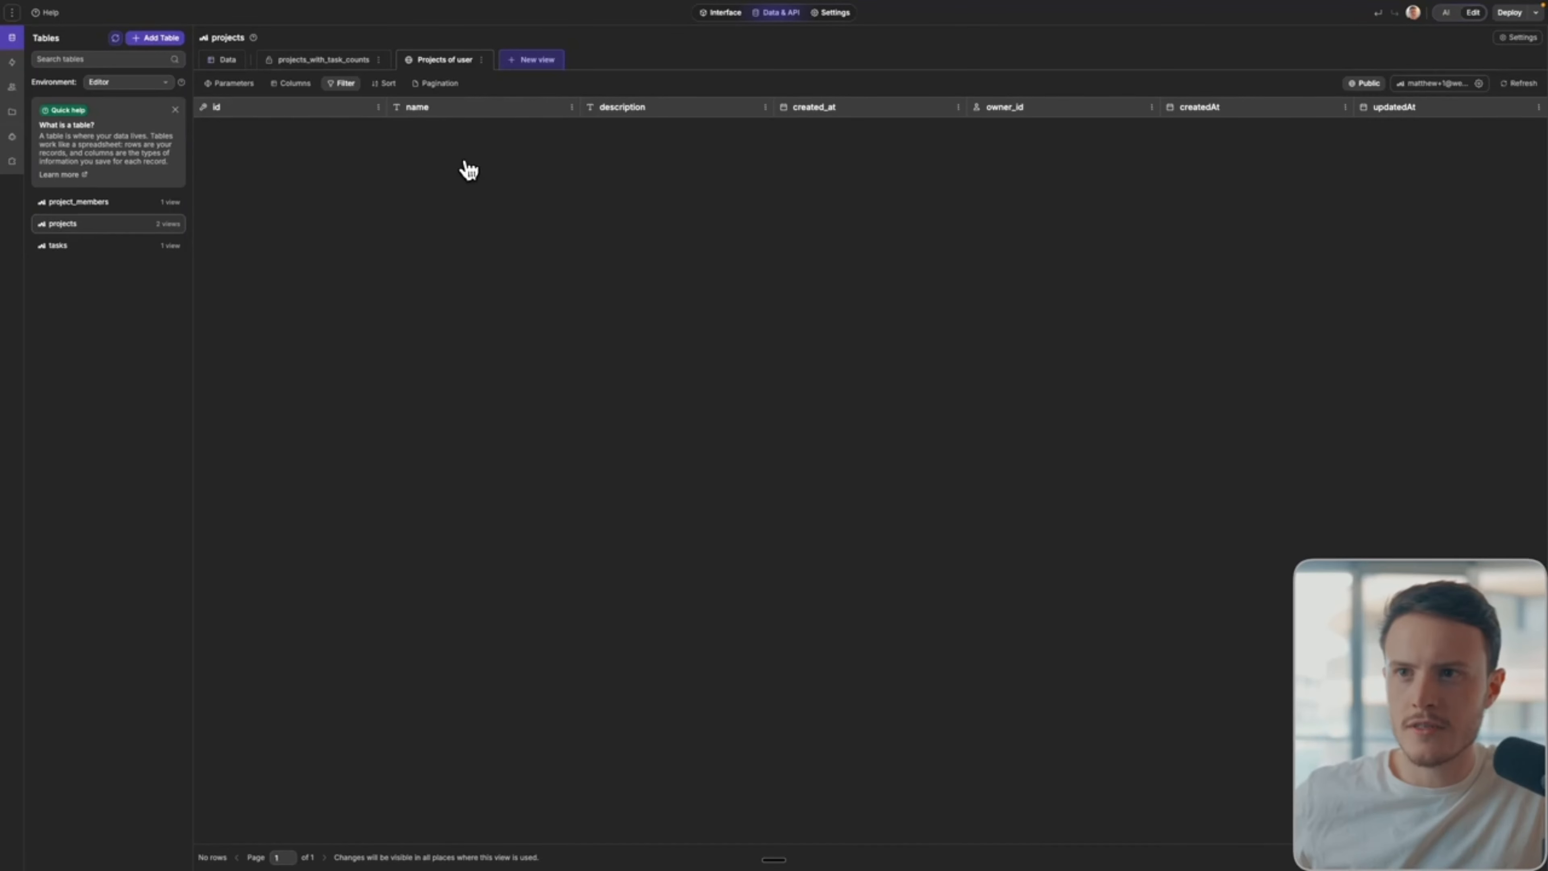
Compare the owner_id values in the projects data with the user ids in the authentication users list
left_click(230, 61)
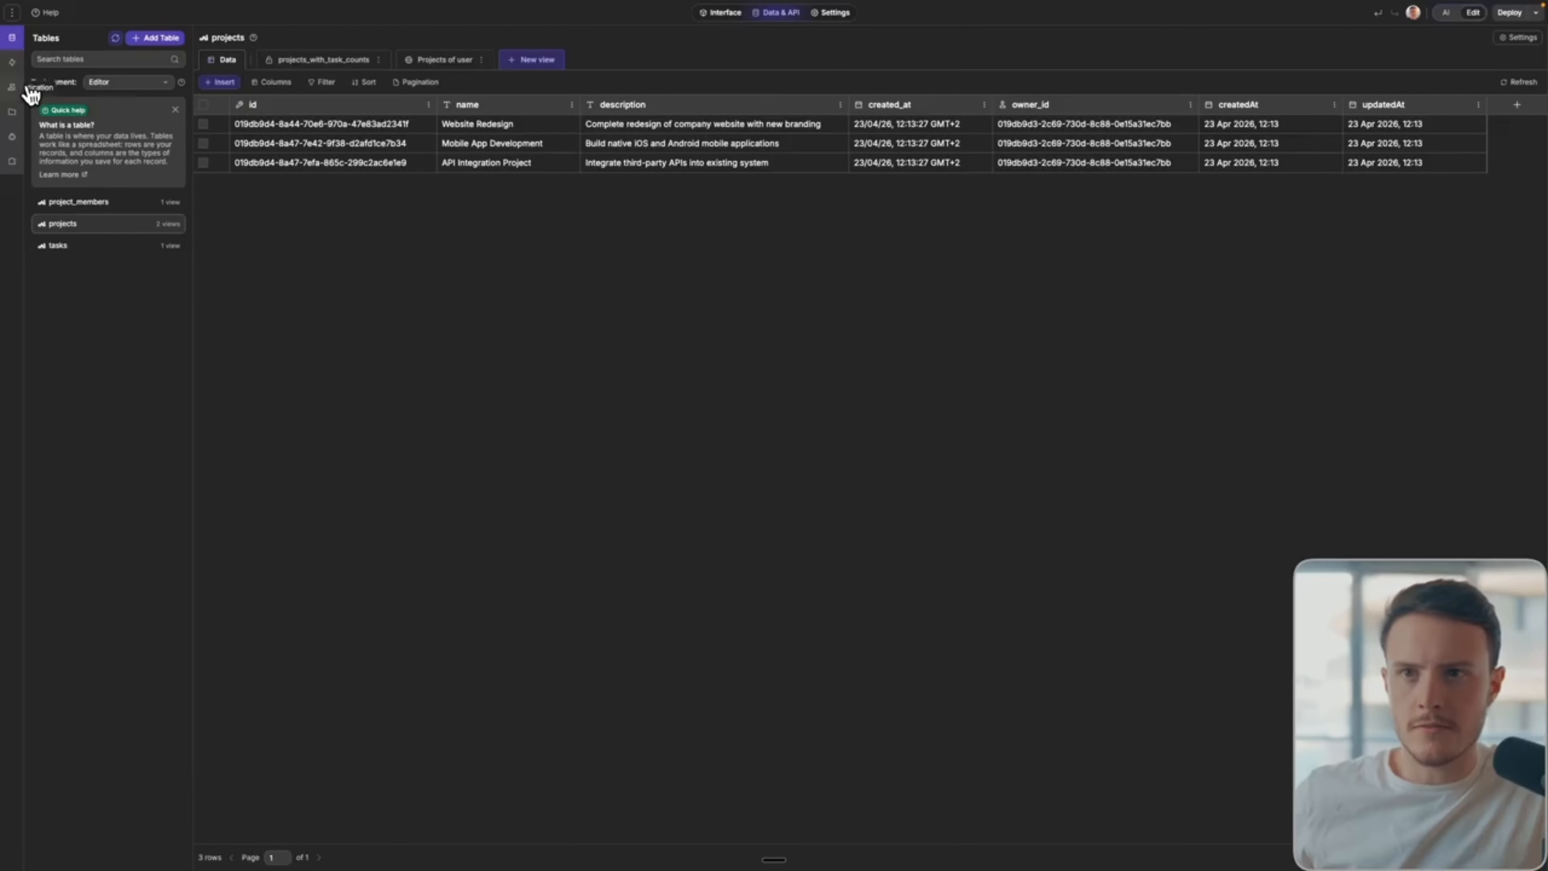
left_click(12, 87)
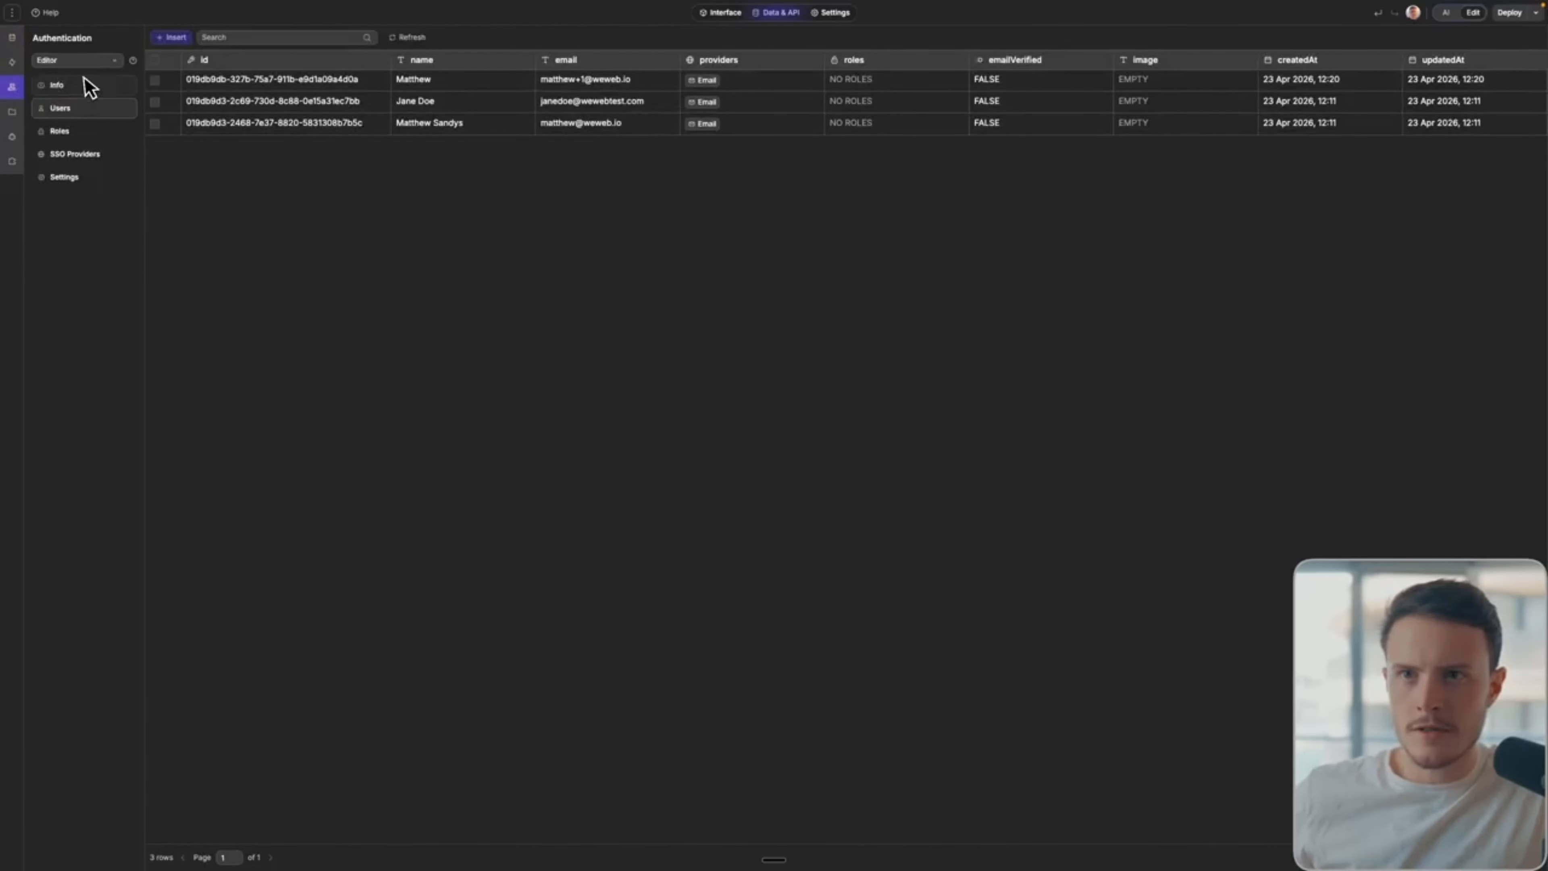
left_click(13, 39)
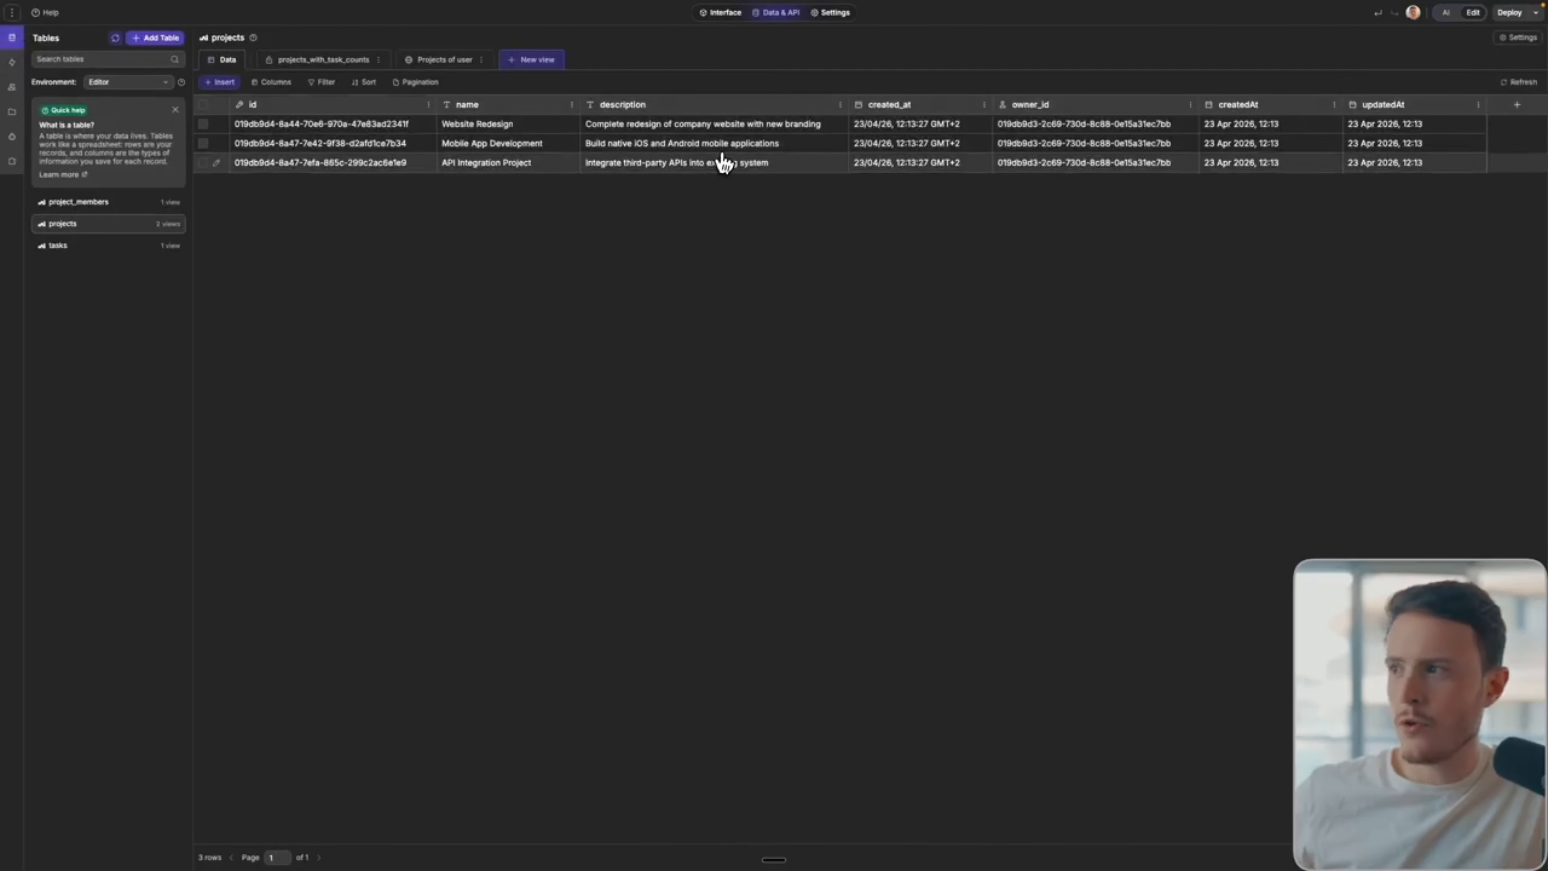
Preview the Projects of user view connected as the user who owns the projects
left_click(450, 63)
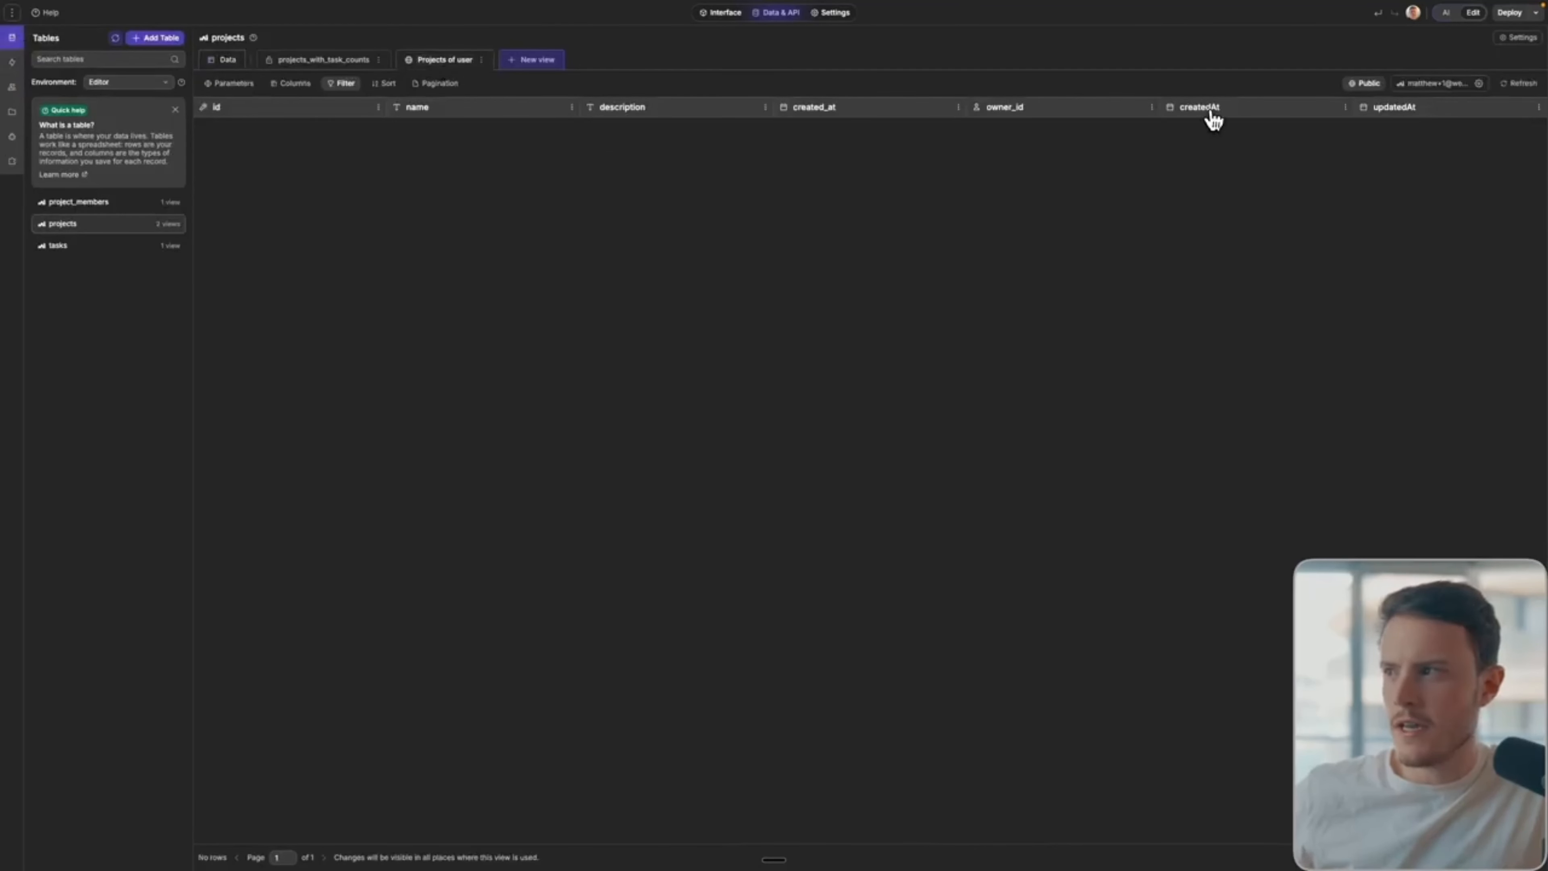
left_click(1429, 98)
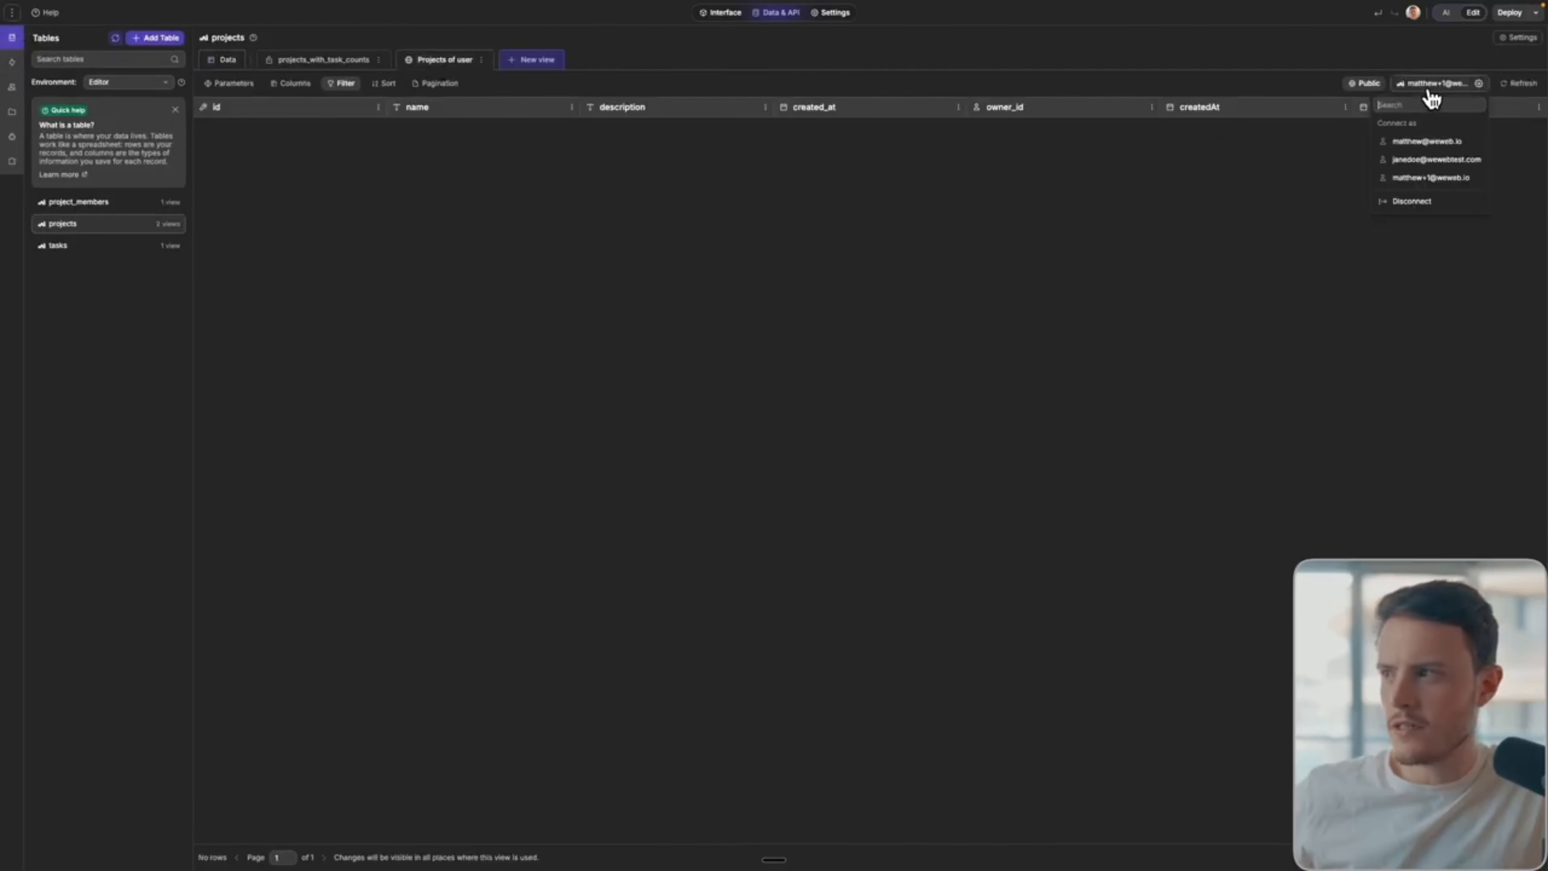
left_click(1423, 172)
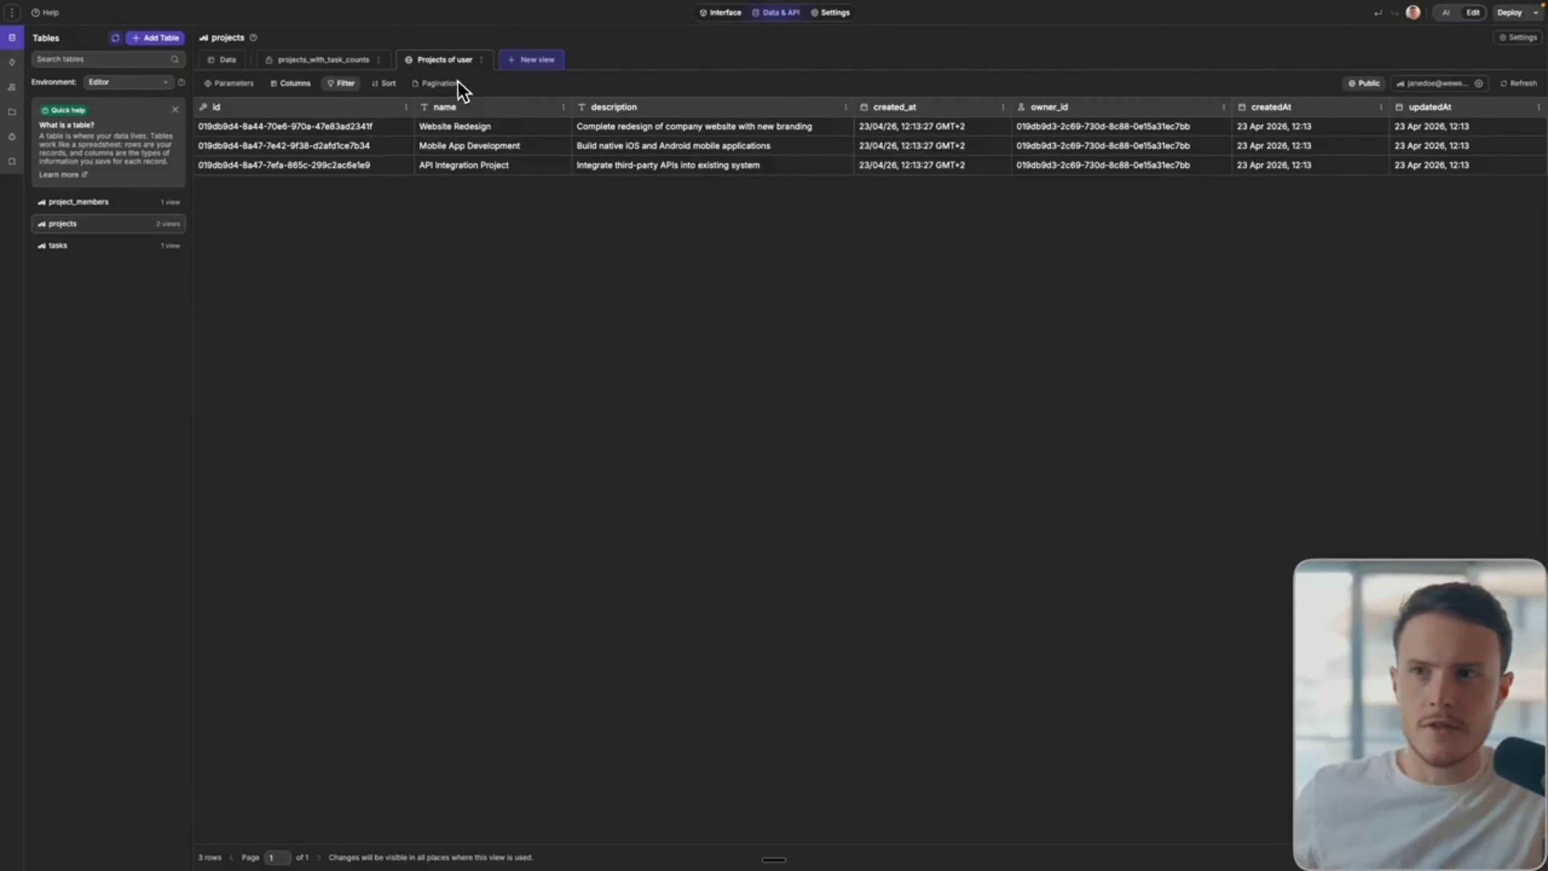
Examine the tasks in the projects_with_task_counts view and the raw projects and tasks data, including the tasks' project_id column
left_click(326, 66)
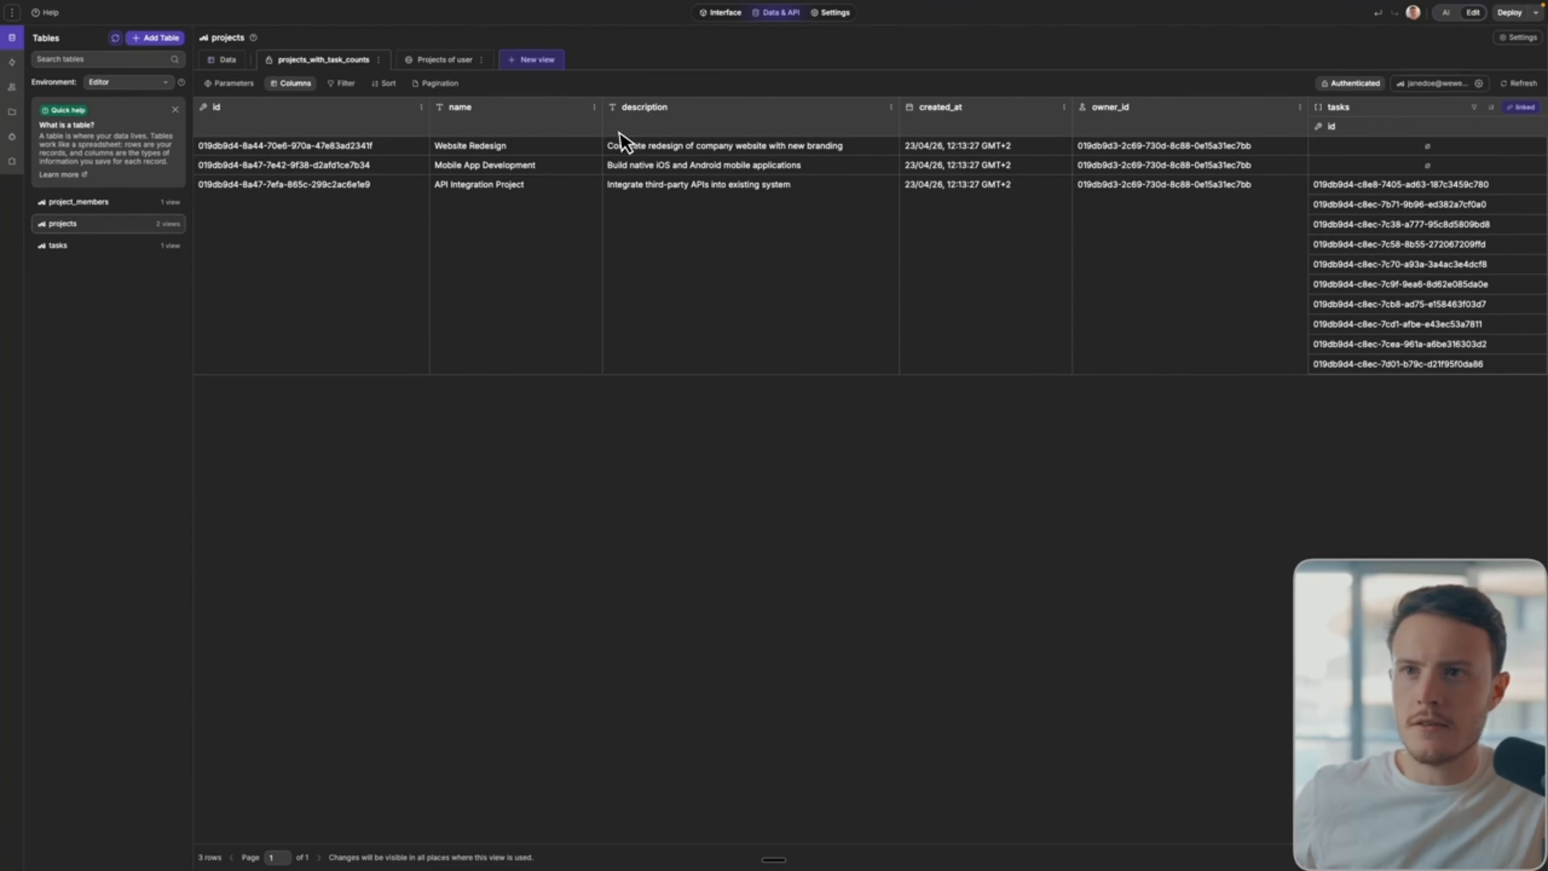
left_click(224, 61)
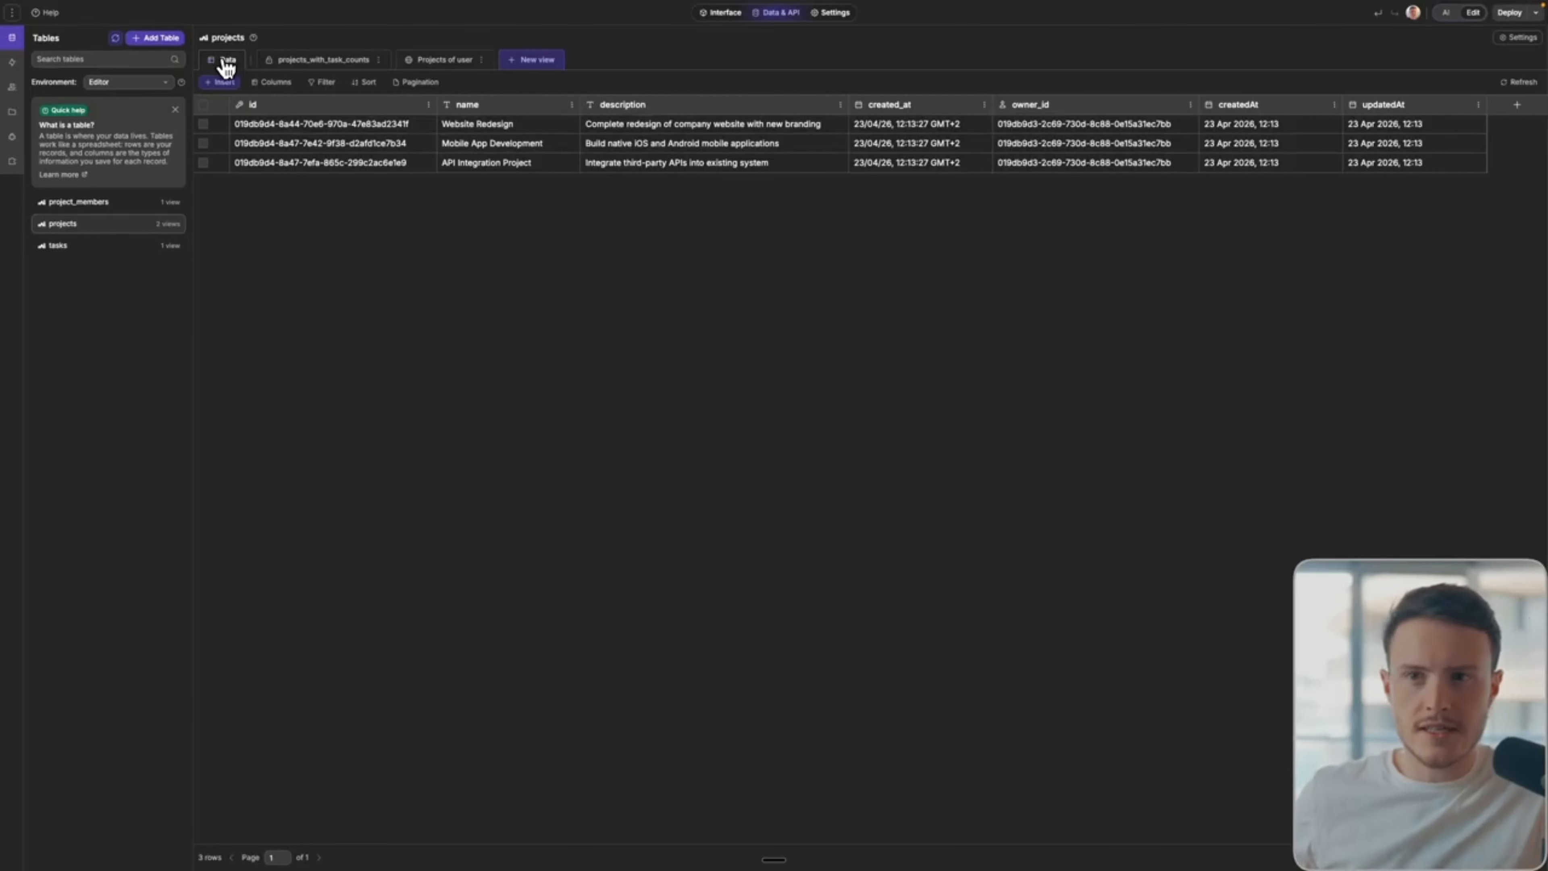
left_click(61, 249)
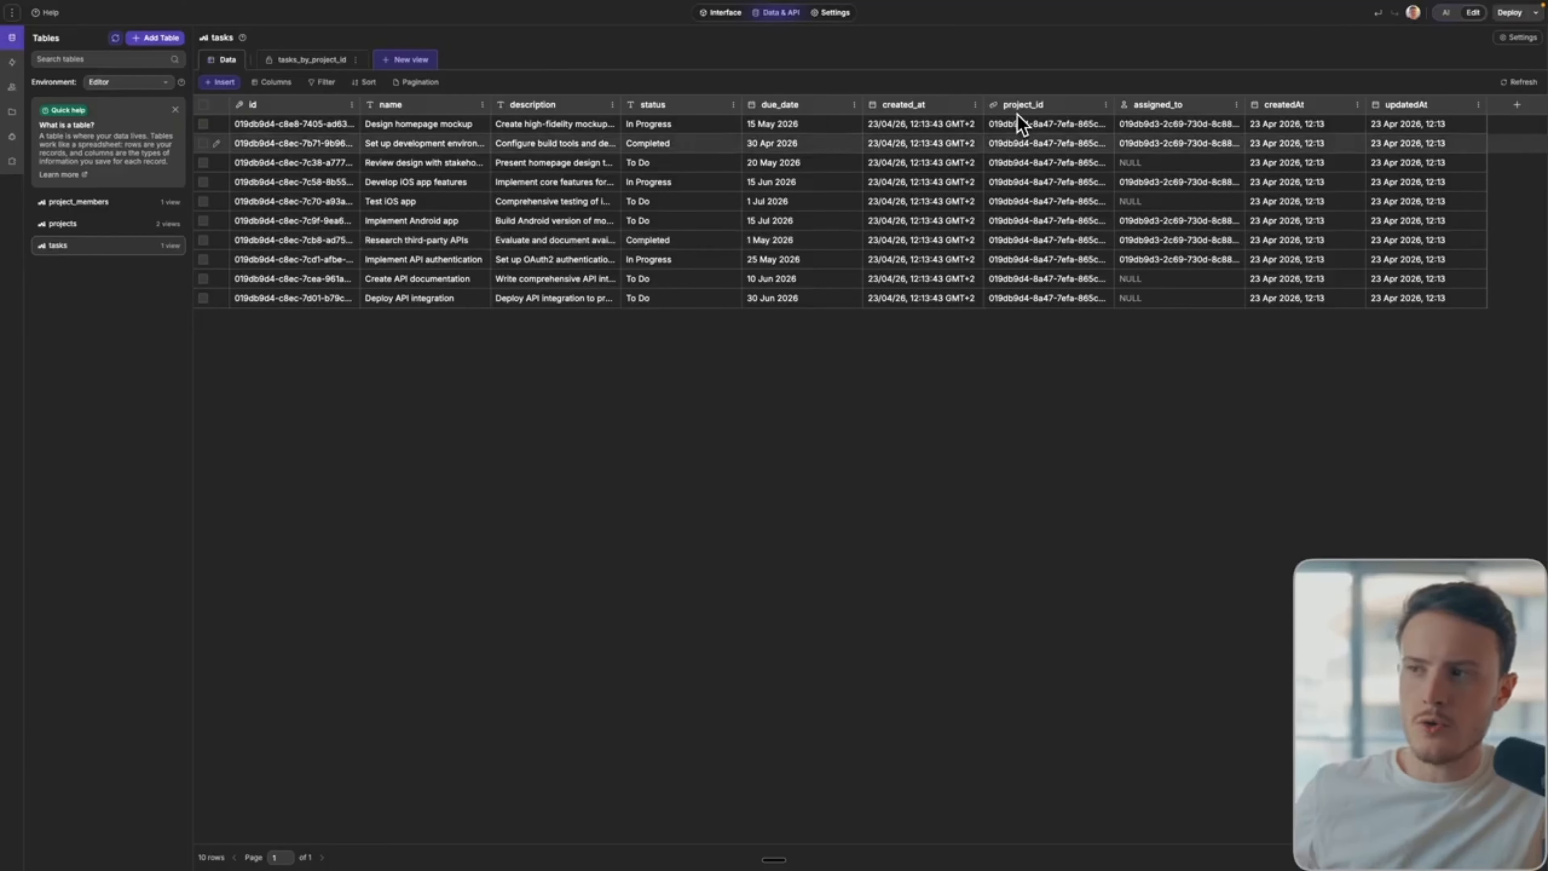
left_click(105, 231)
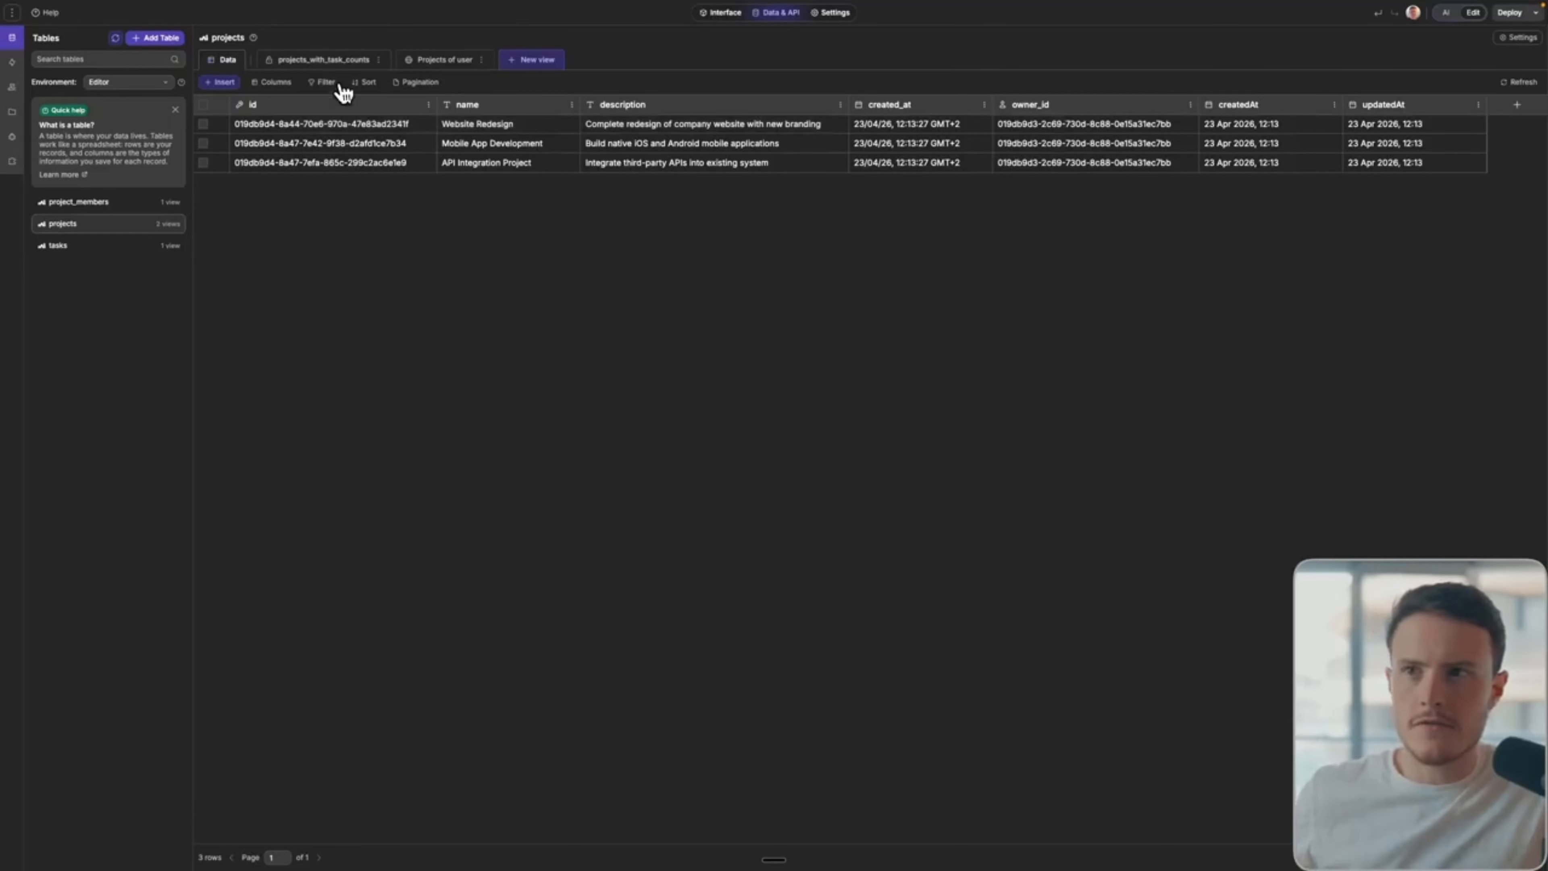
In the projects_with_task_counts view's columns, try the users (via owner_id) reference, then include tasks (via project_id) instead
left_click(302, 64)
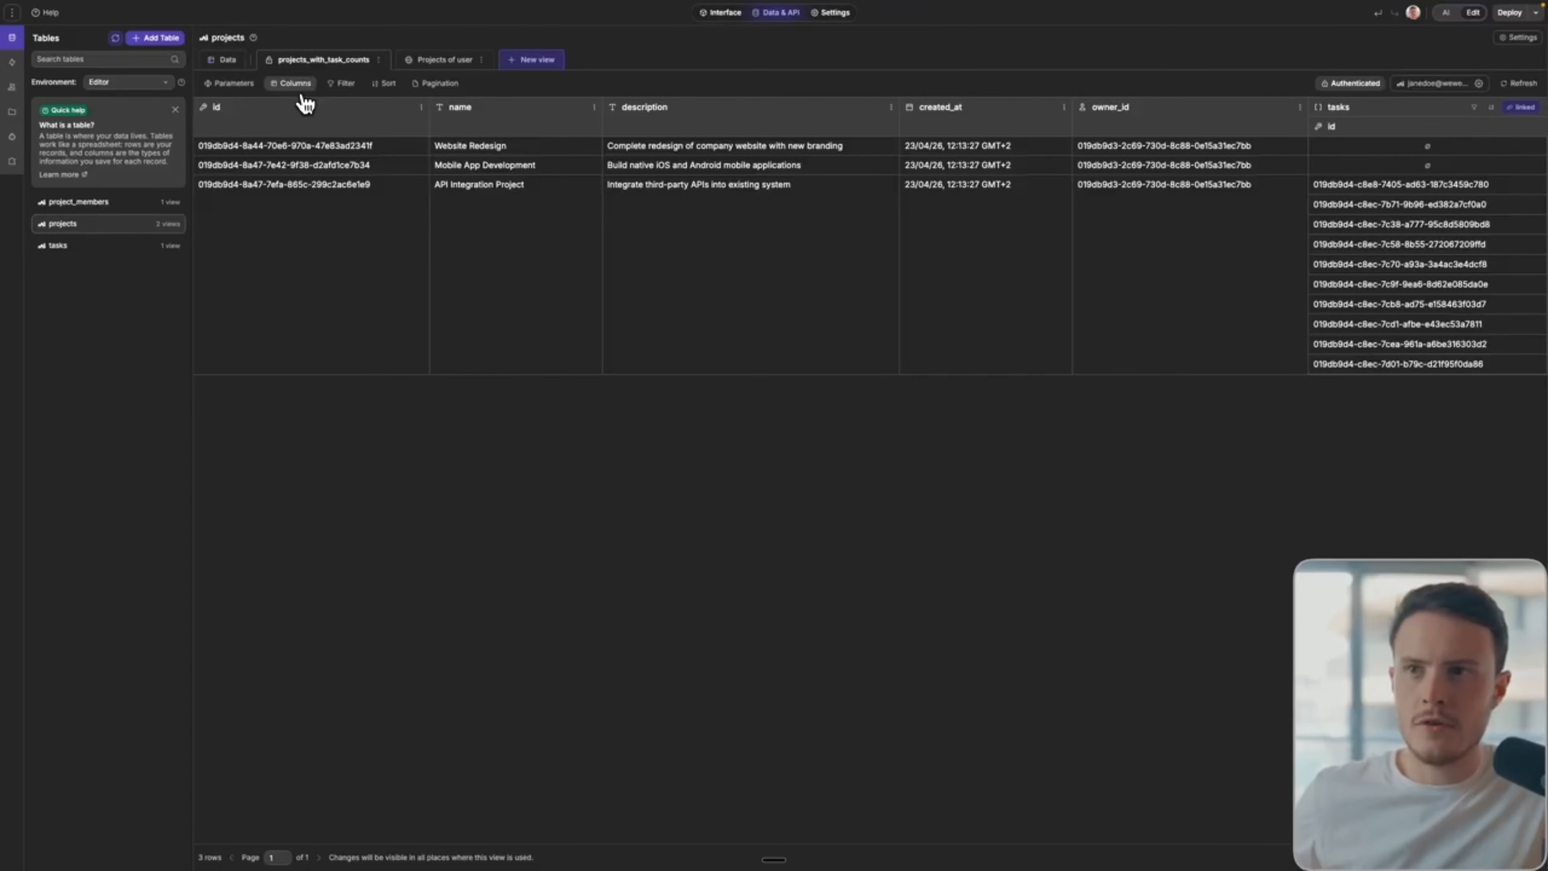
left_click(295, 84)
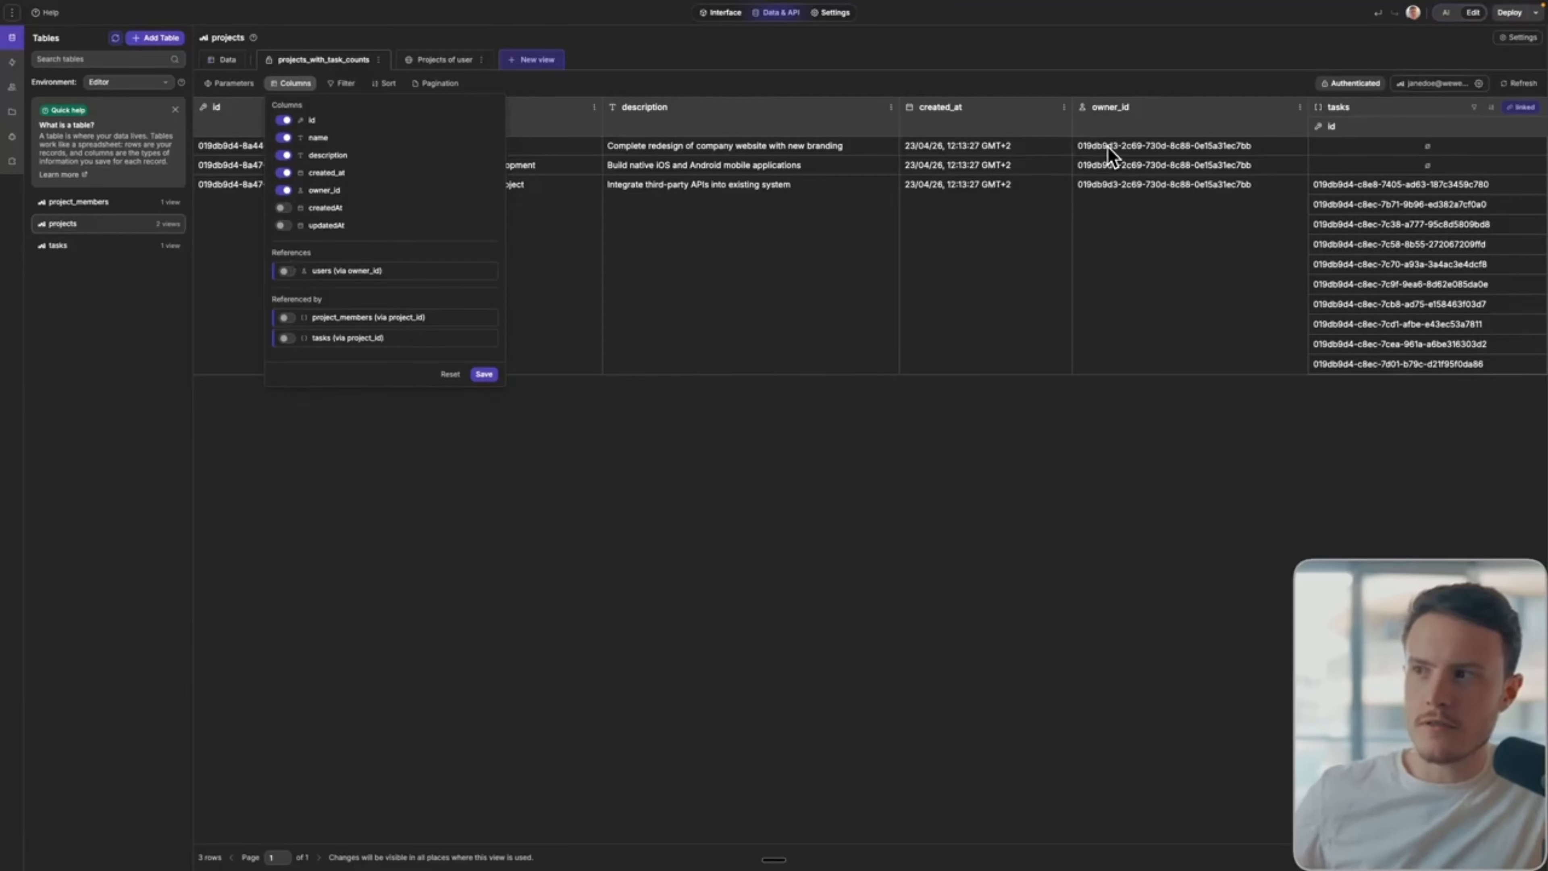
left_click(290, 271)
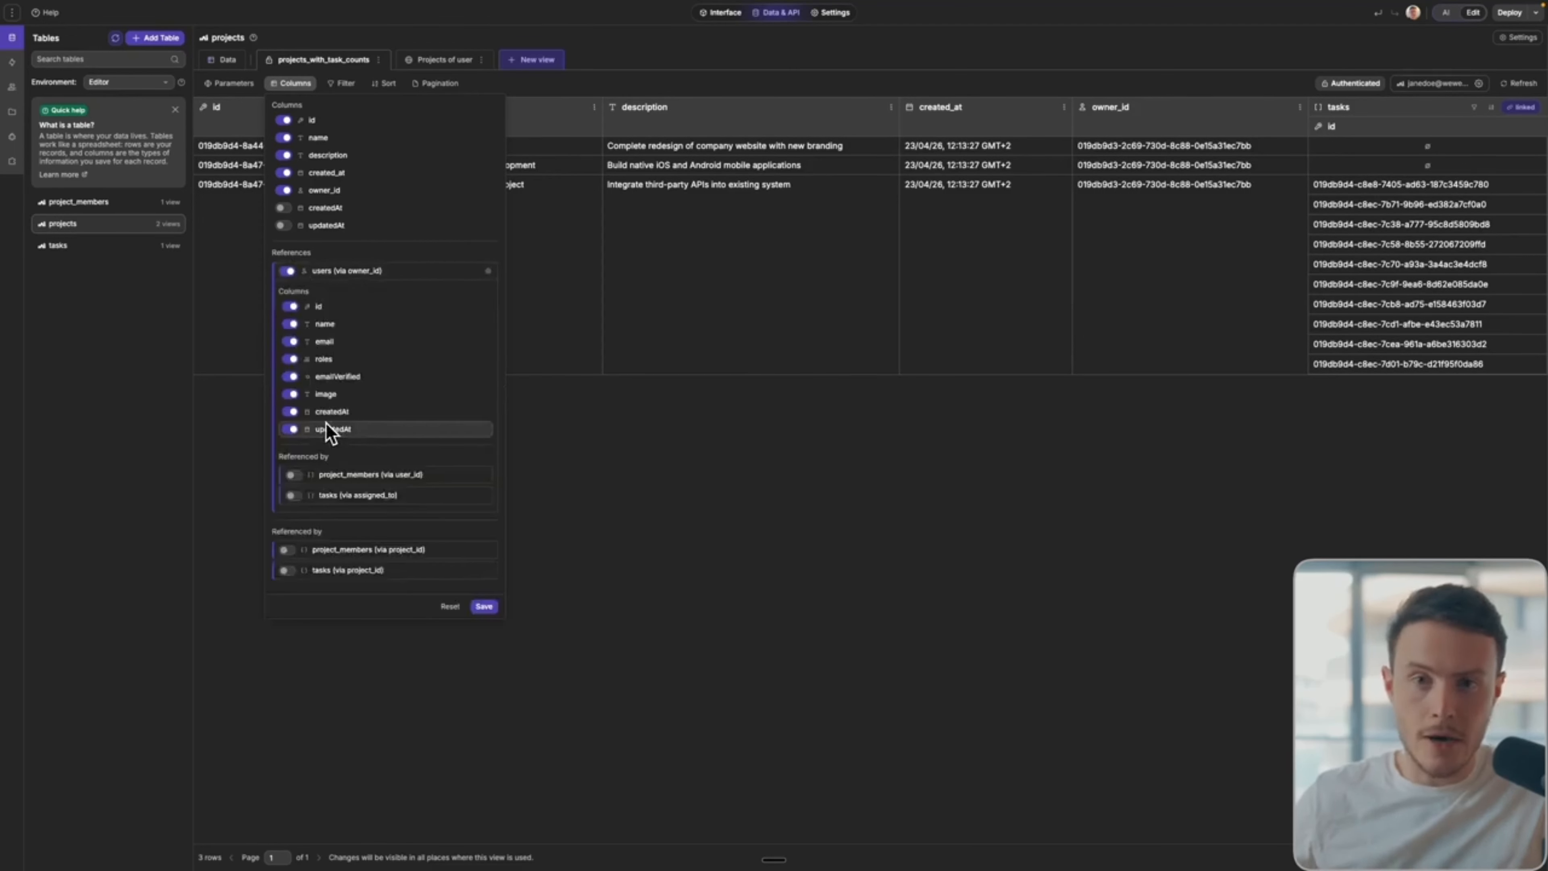
left_click(287, 271)
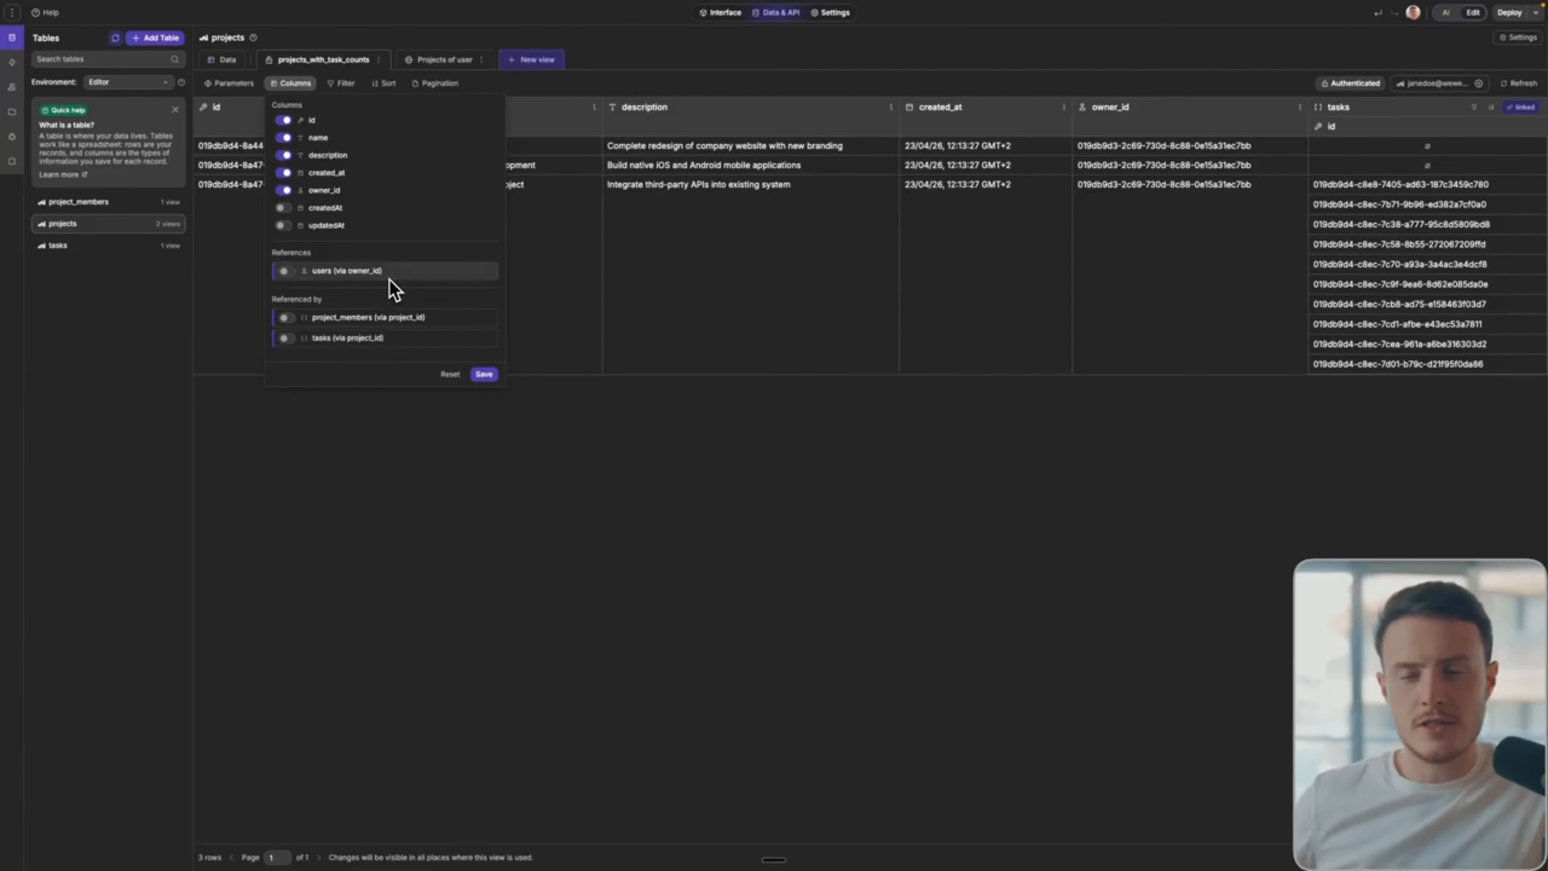
left_click(286, 338)
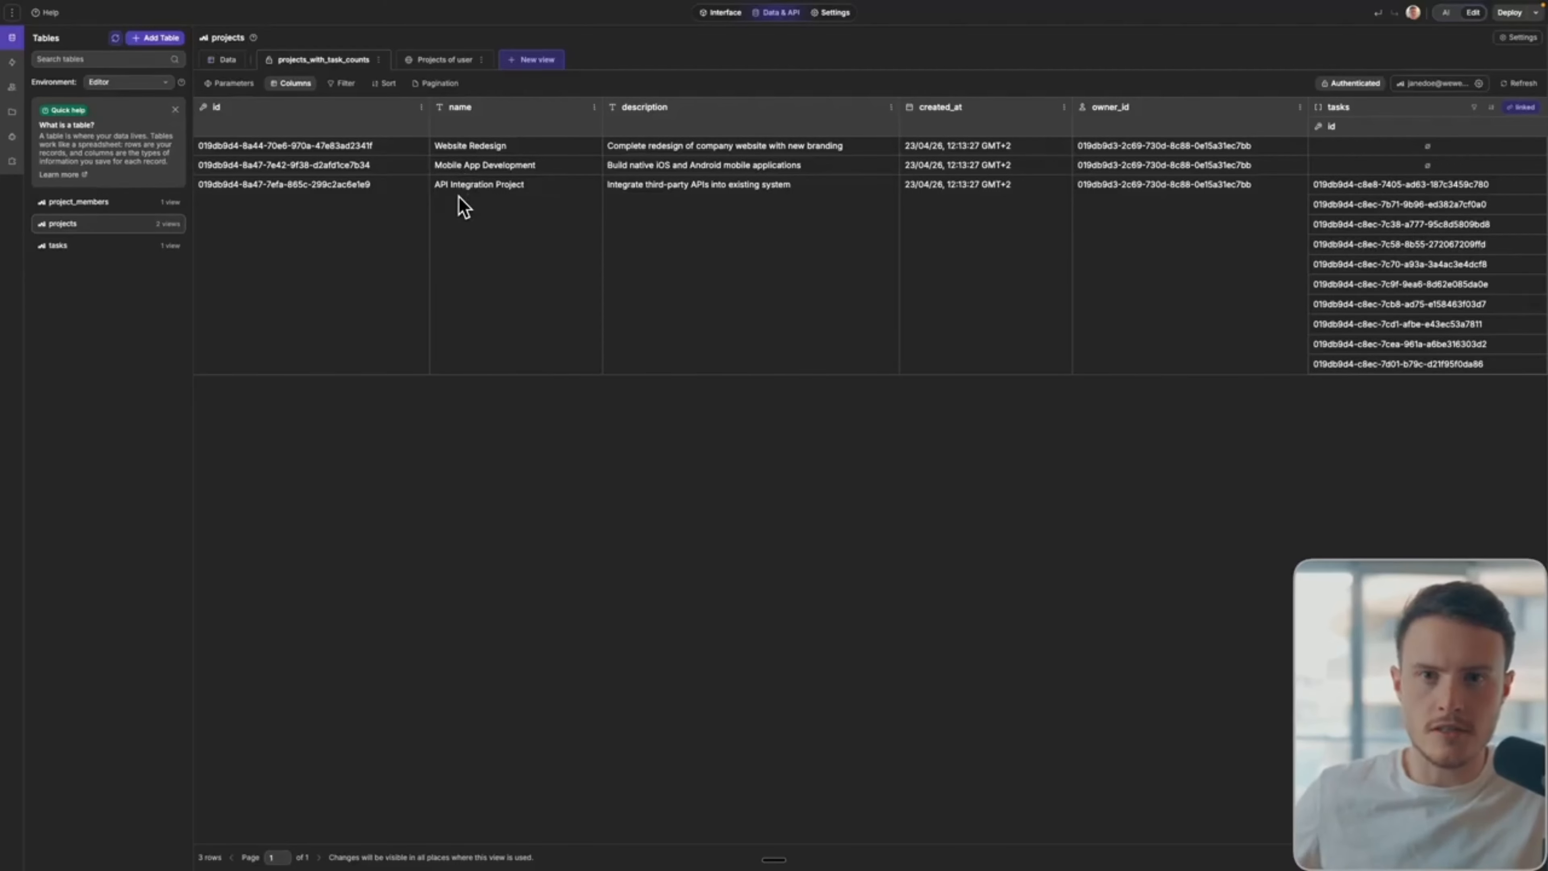
Add a text parameter named "search" to the projects_with_task_counts view and save it
left_click(231, 84)
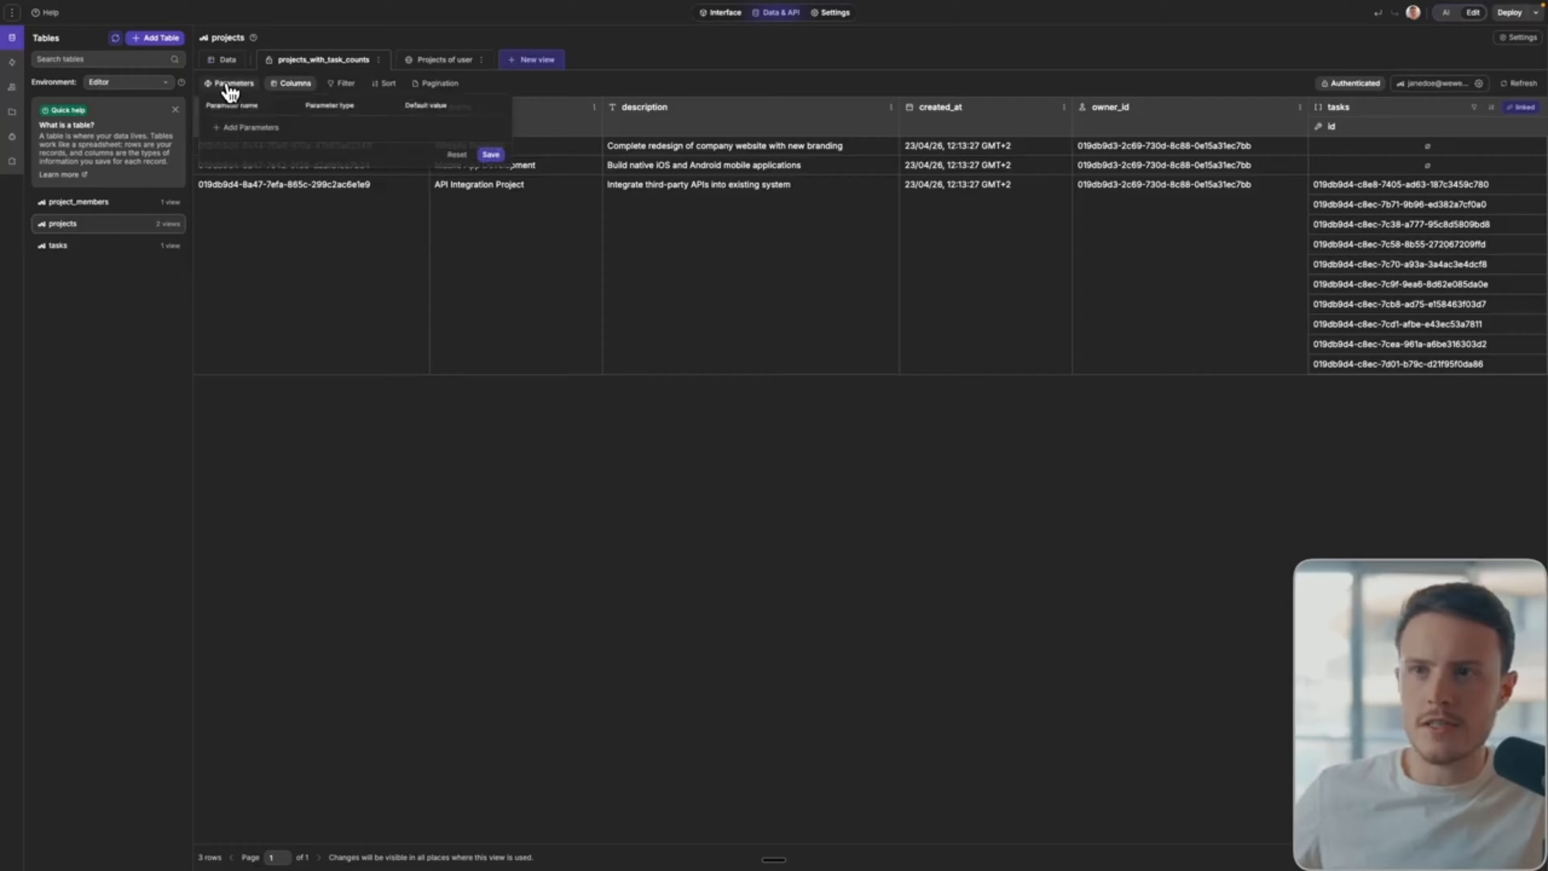
left_click(251, 125)
left_click(248, 128)
type("search")
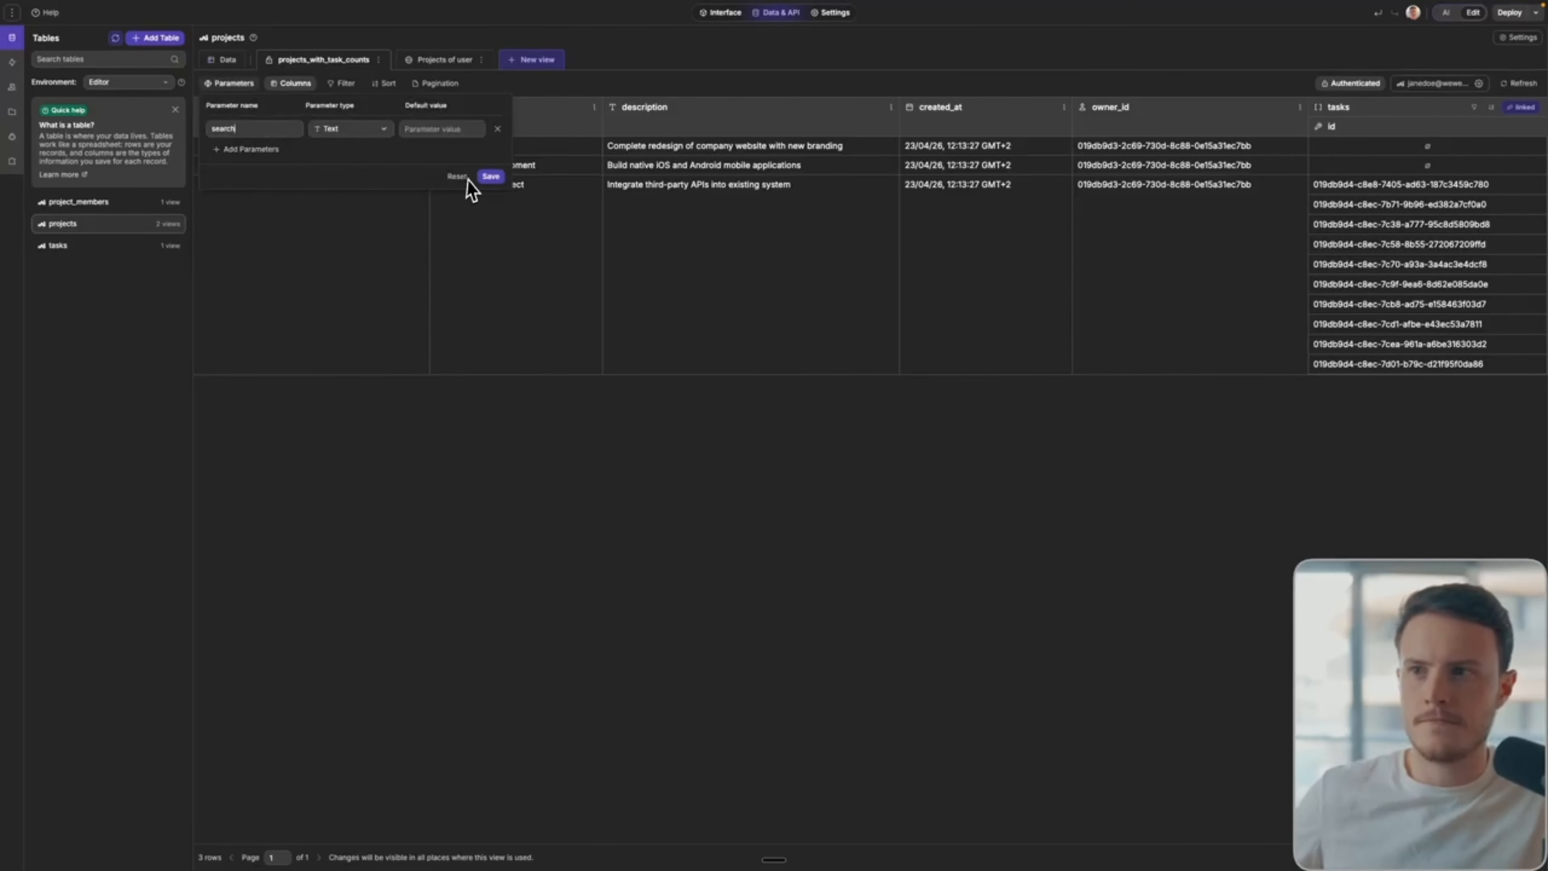
left_click(491, 176)
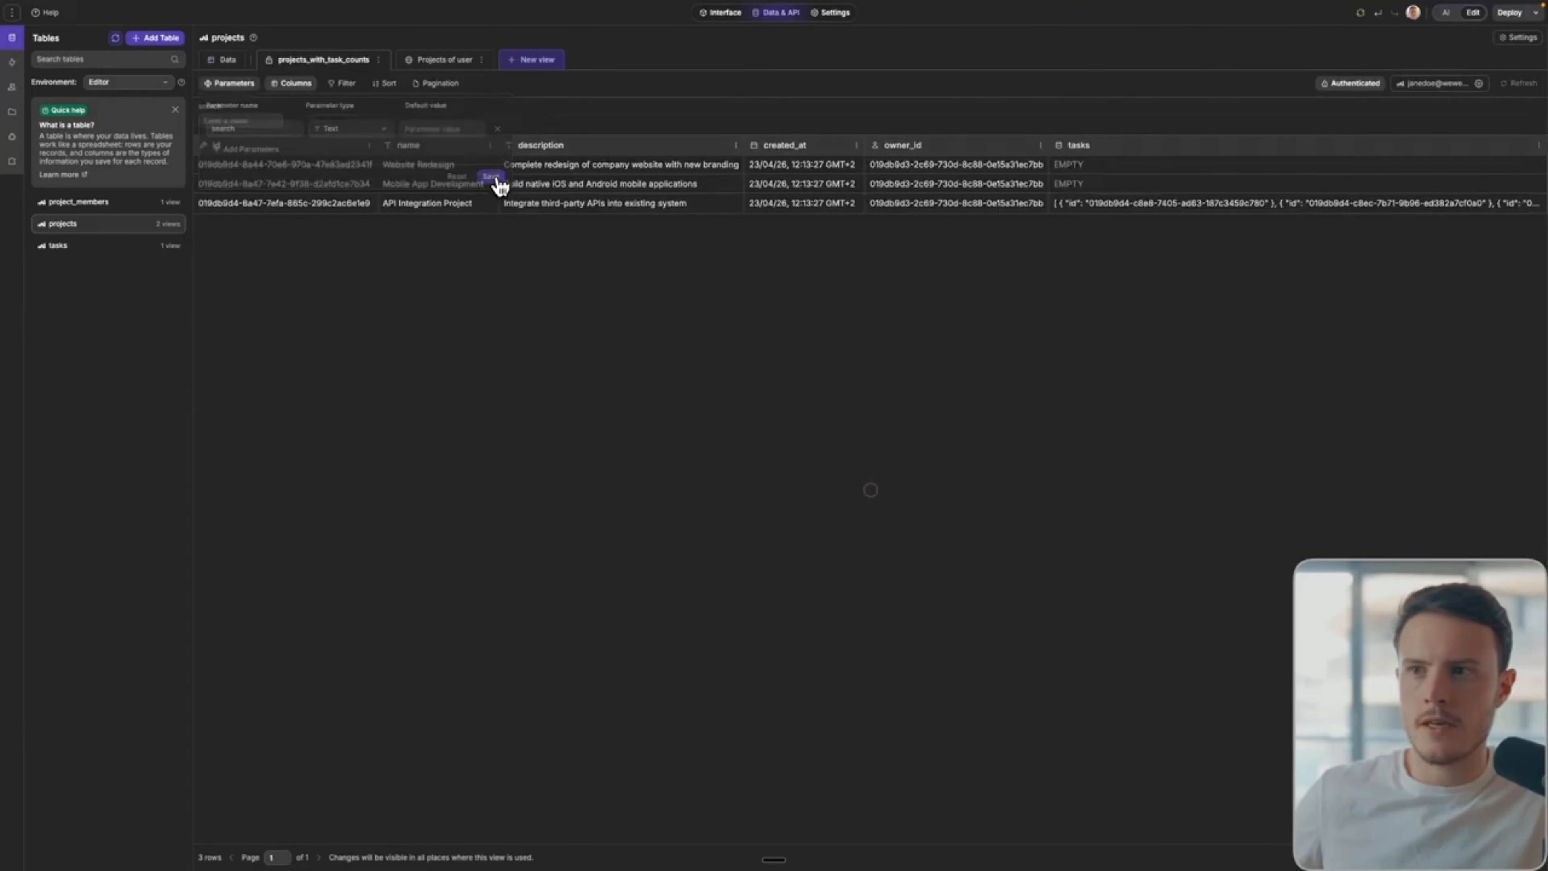
Add and save a filter on the projects_with_task_counts view where the project name contains the search parameter
left_click(336, 88)
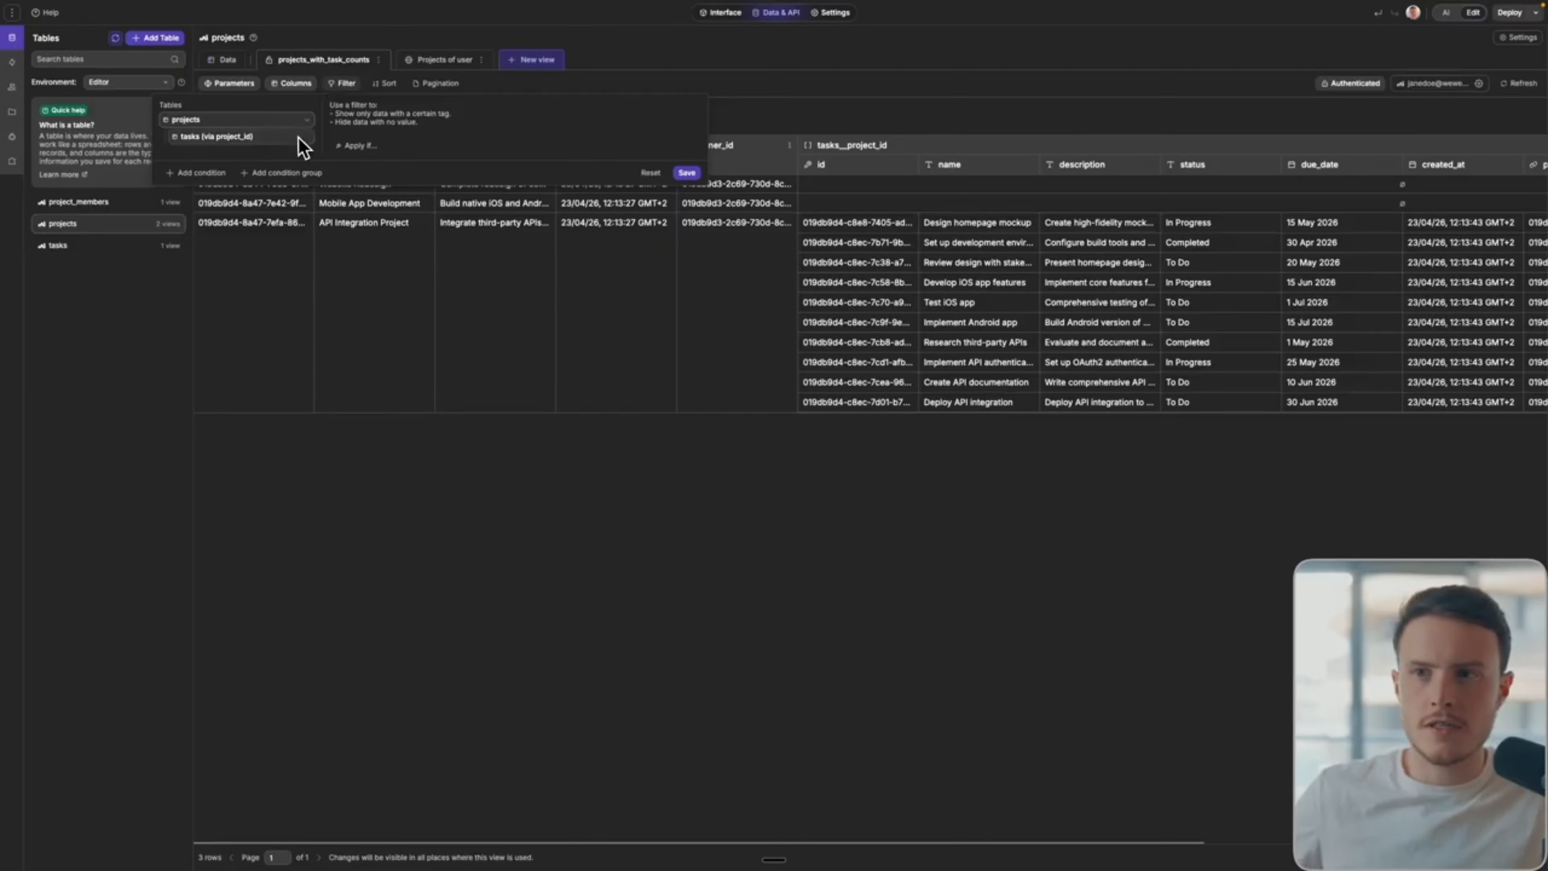
left_click(202, 173)
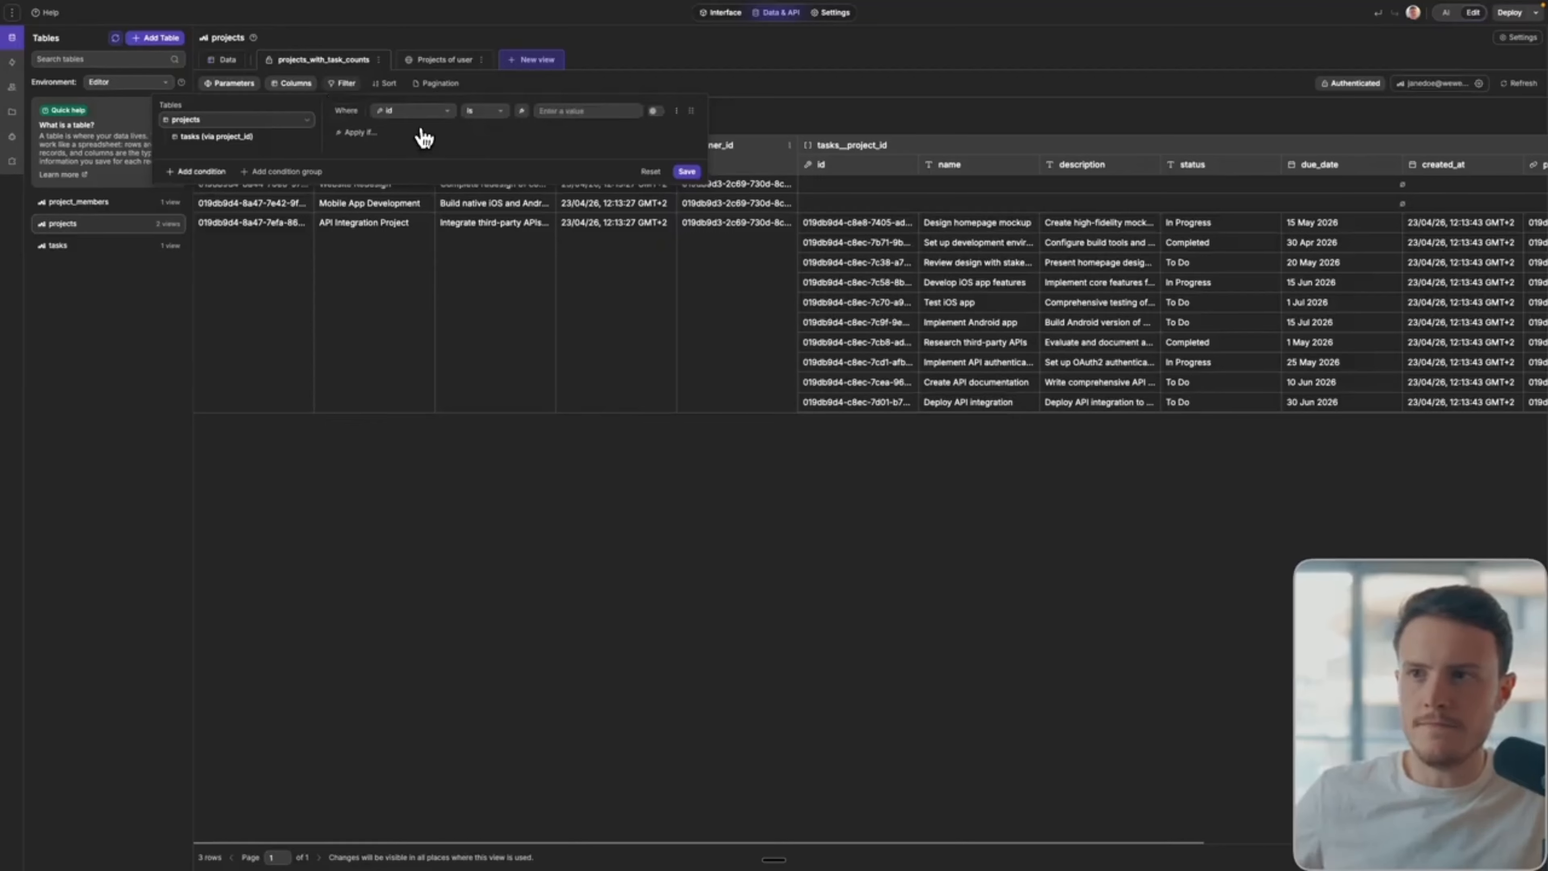
left_click(417, 111)
left_click(403, 171)
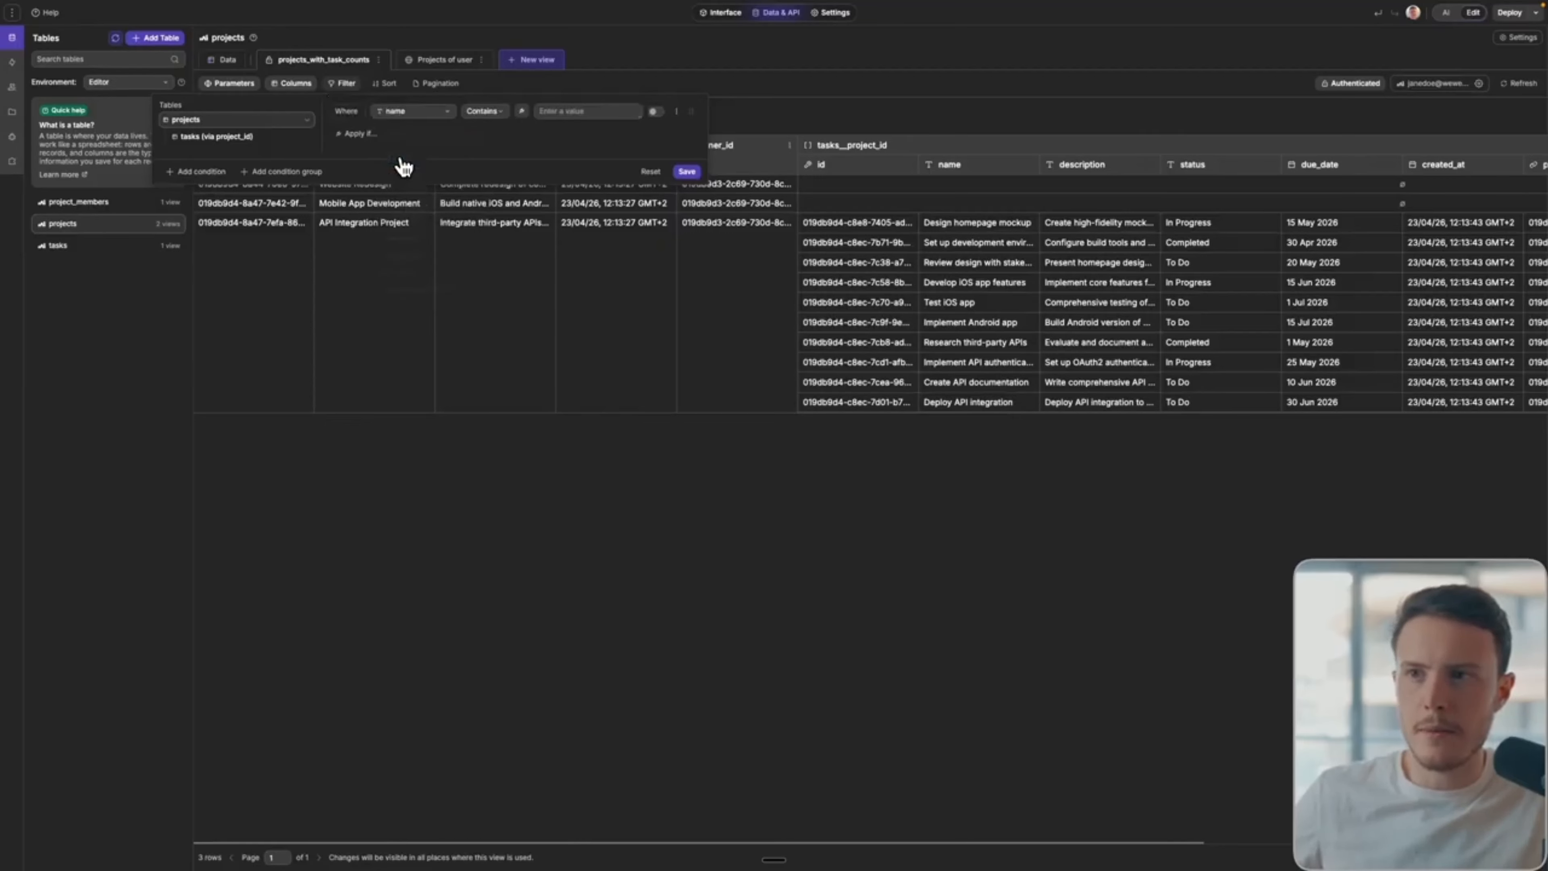
left_click(523, 112)
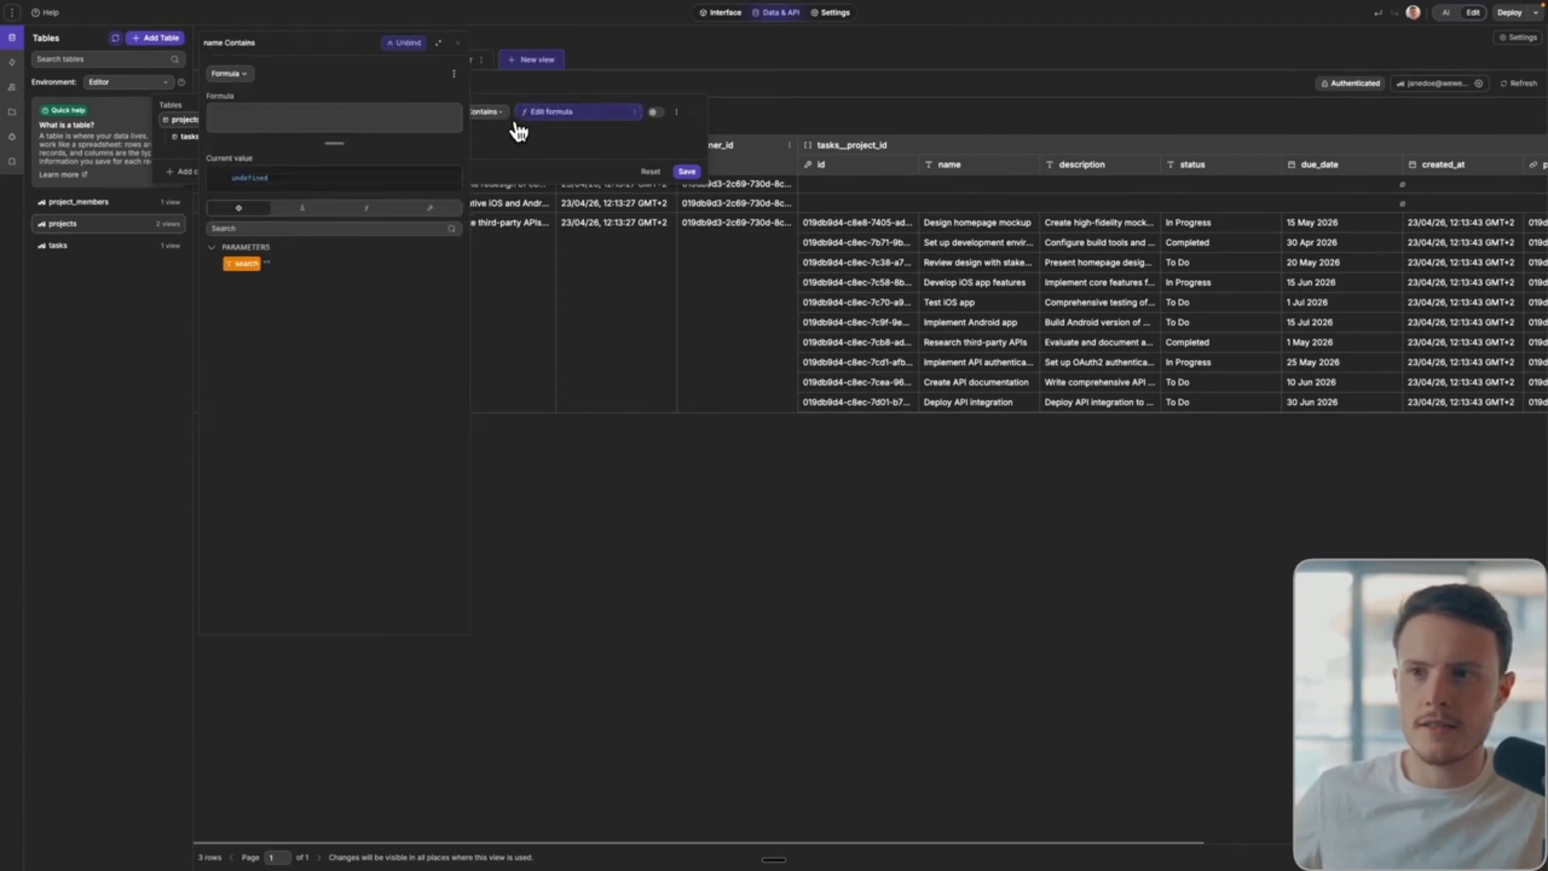
left_click(245, 265)
left_click(584, 114)
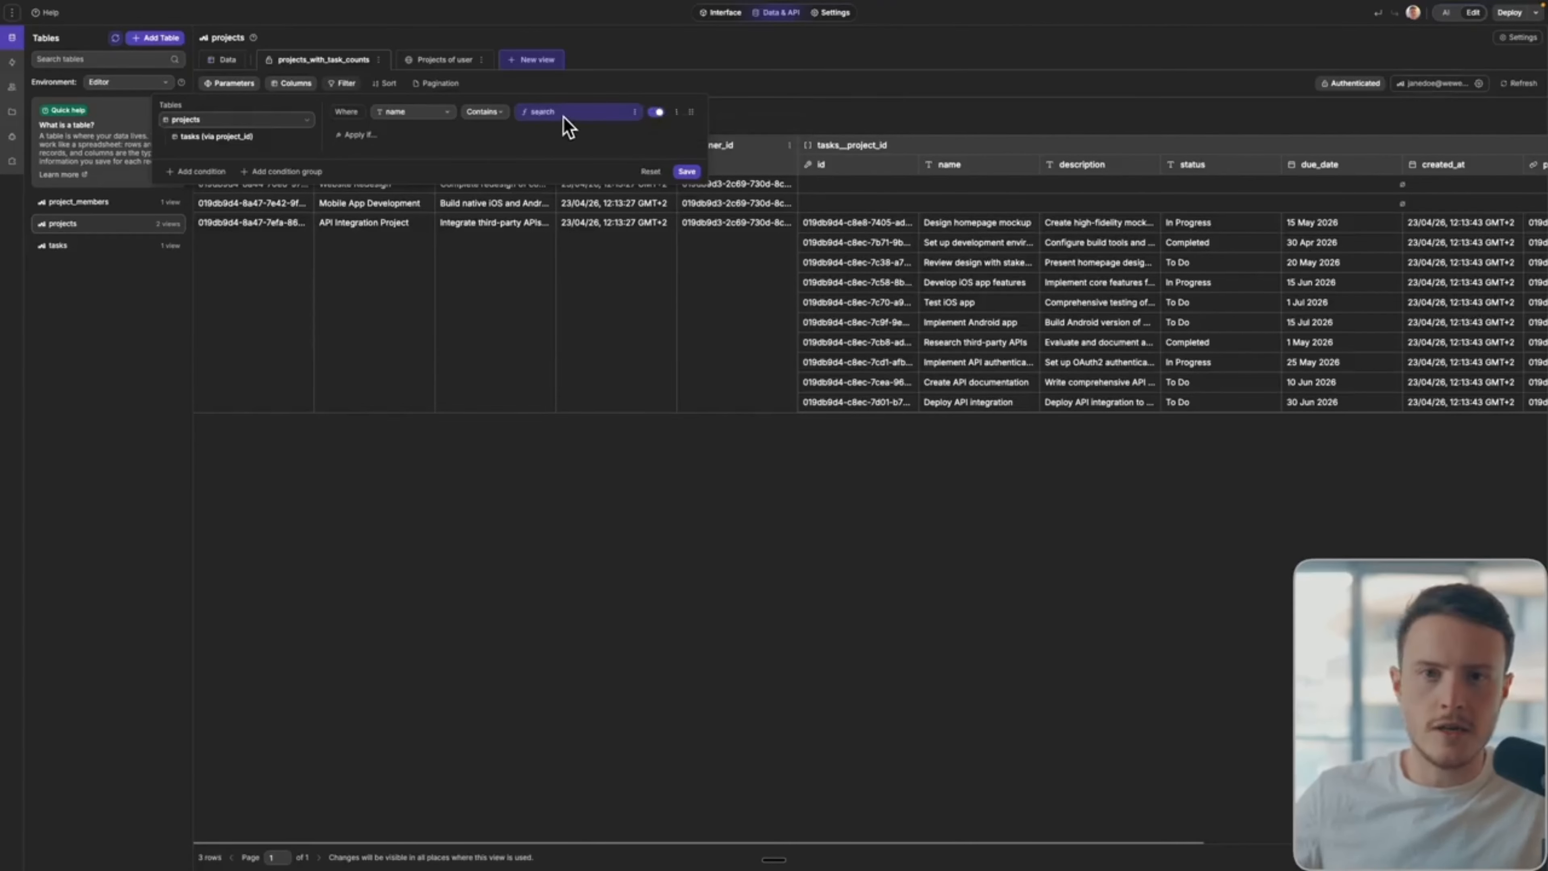
left_click(687, 171)
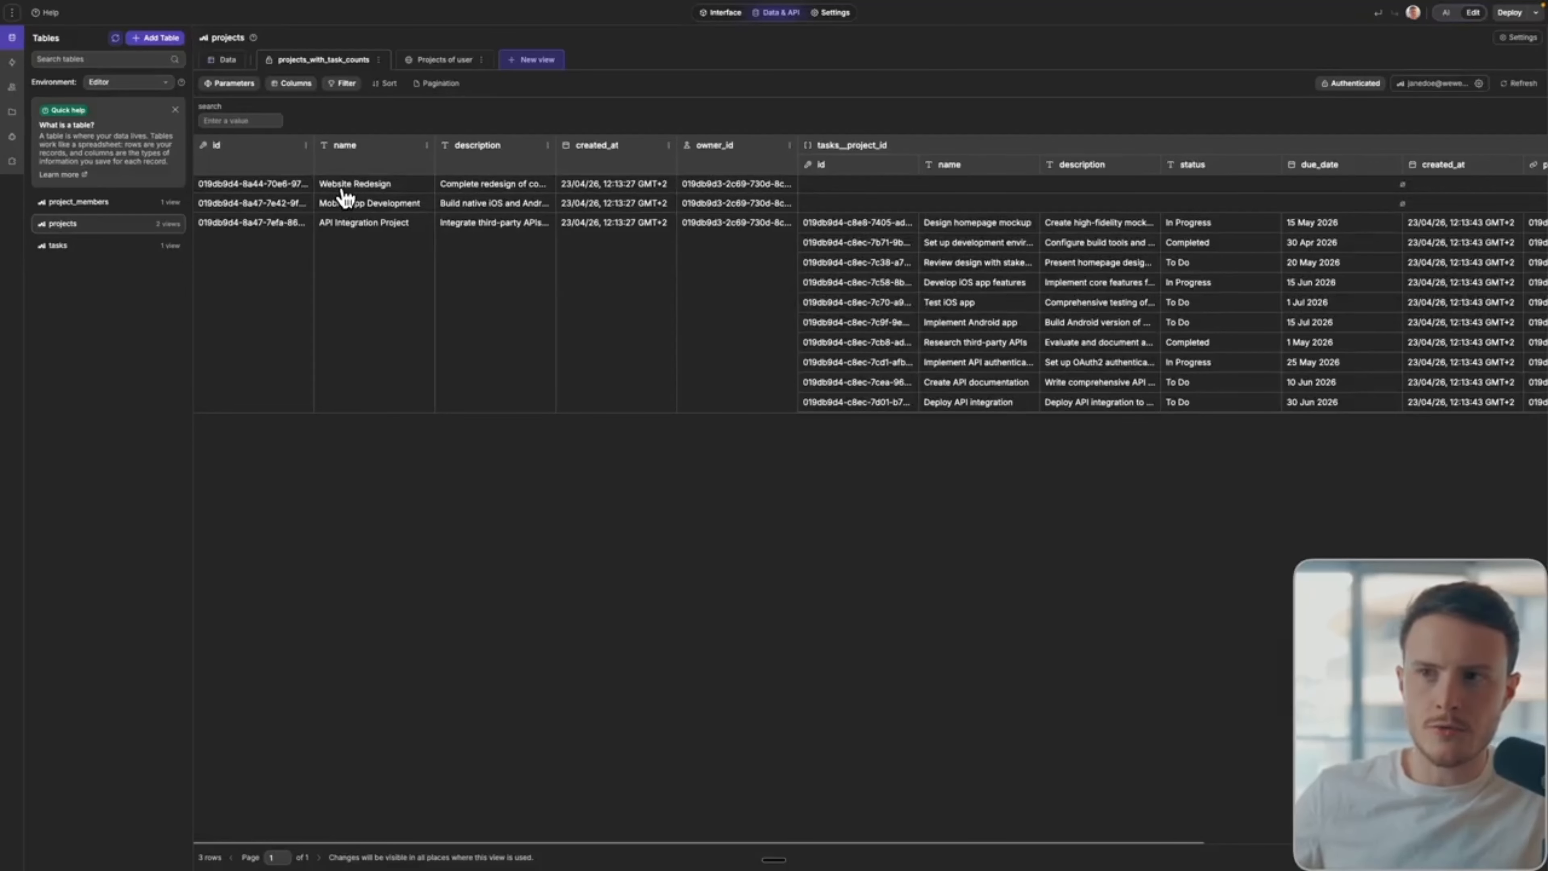
Test the view's search parameter with "website" and "mobile", clearing the value after each test
left_click(251, 121)
type("website")
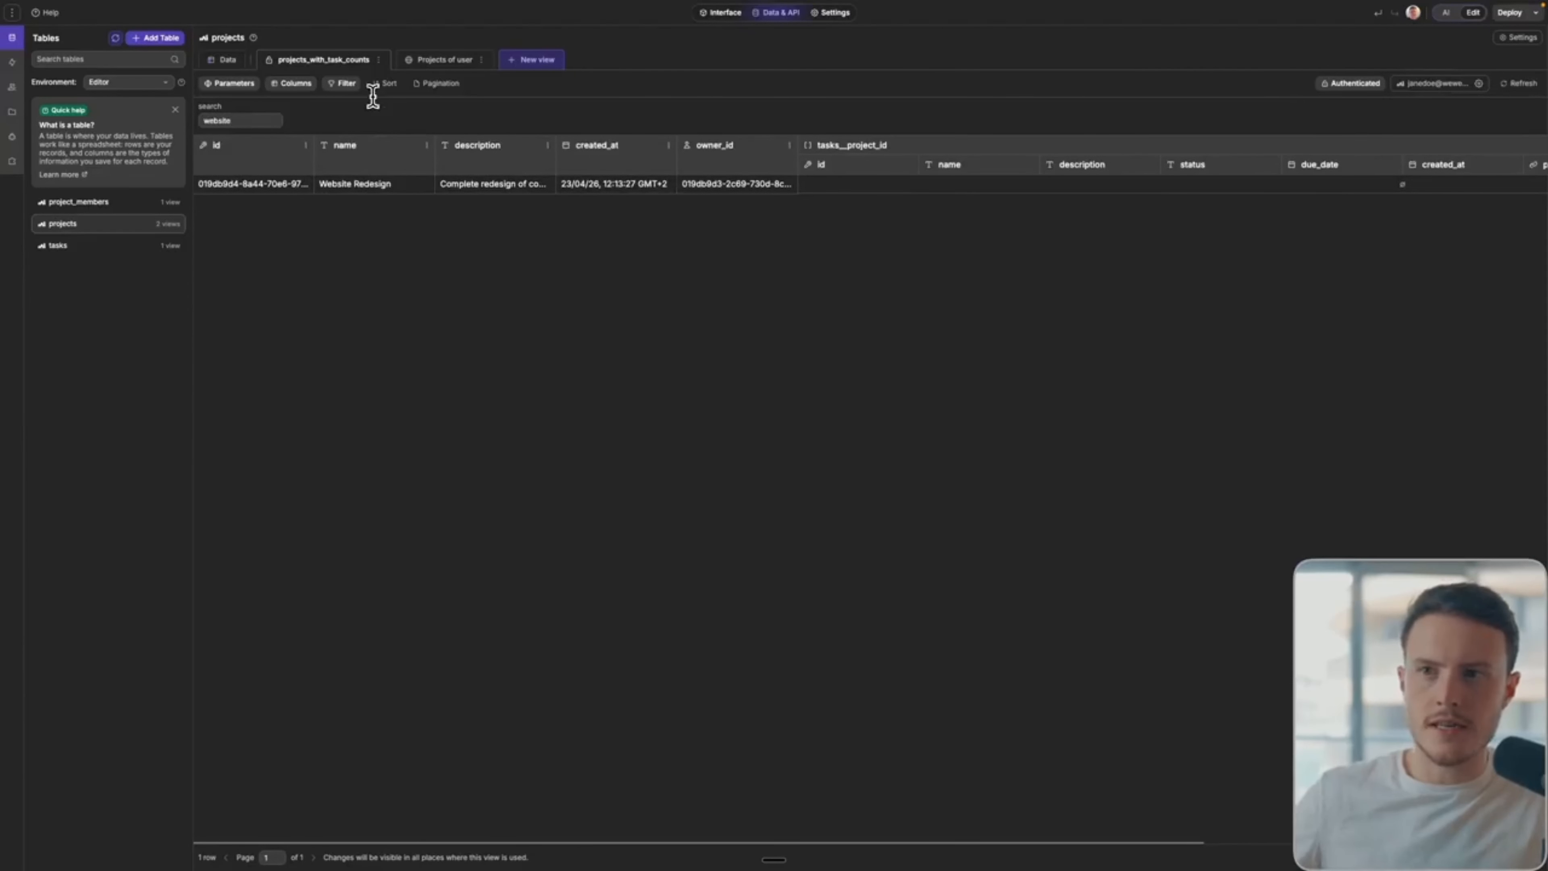
key("ctrl+a")
key("BackSpace")
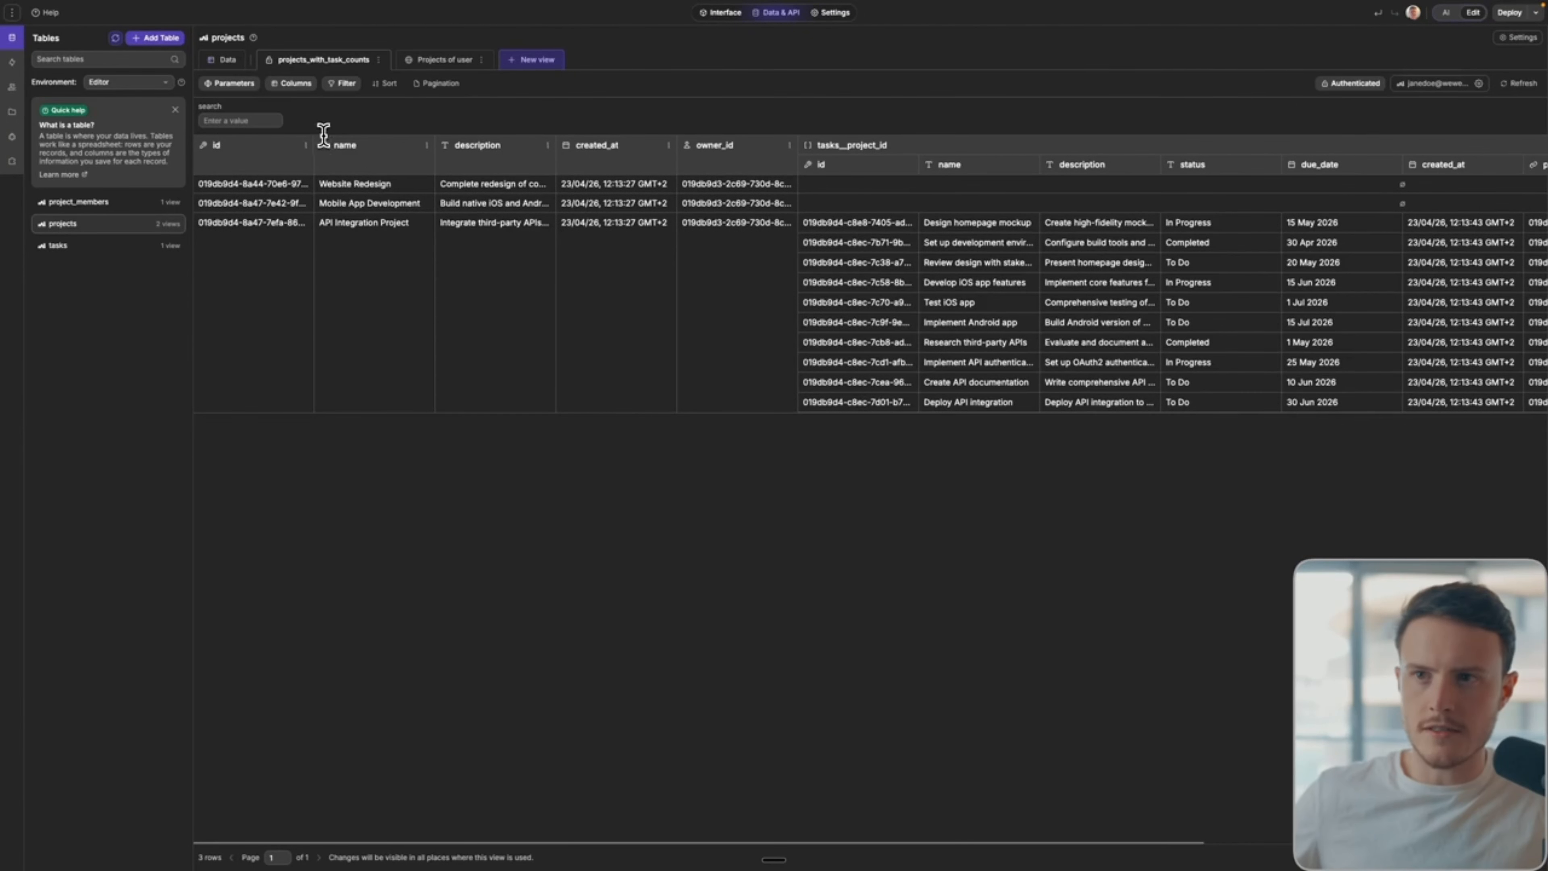
type("mobile")
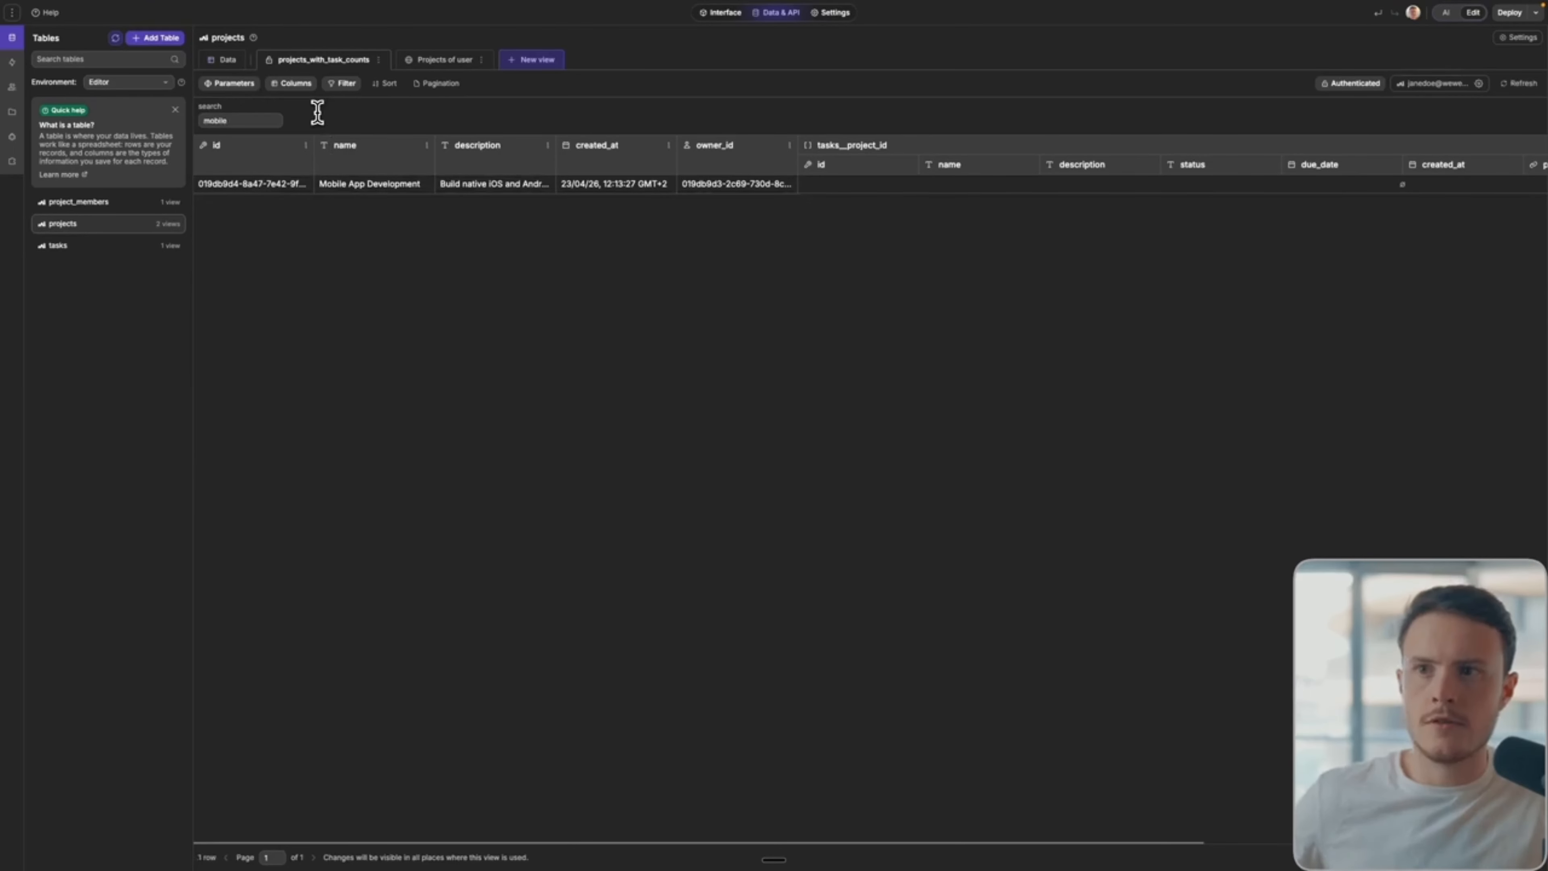
key("ctrl+a")
key("BackSpace")
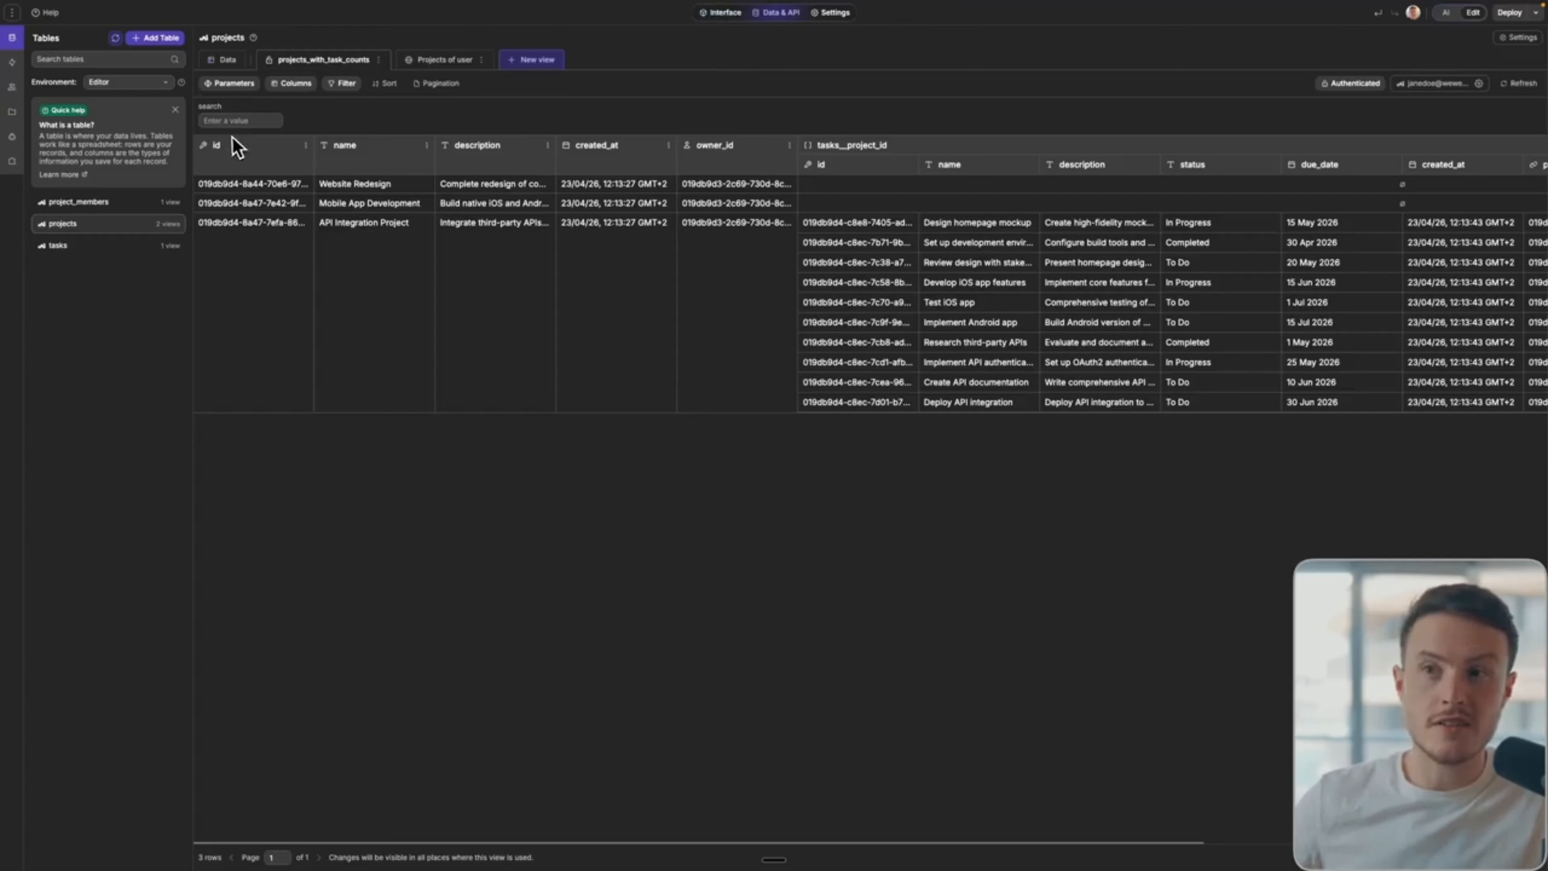
In the interface editor, create an on-click workflow named "s" on the My Projects page title
left_click(719, 12)
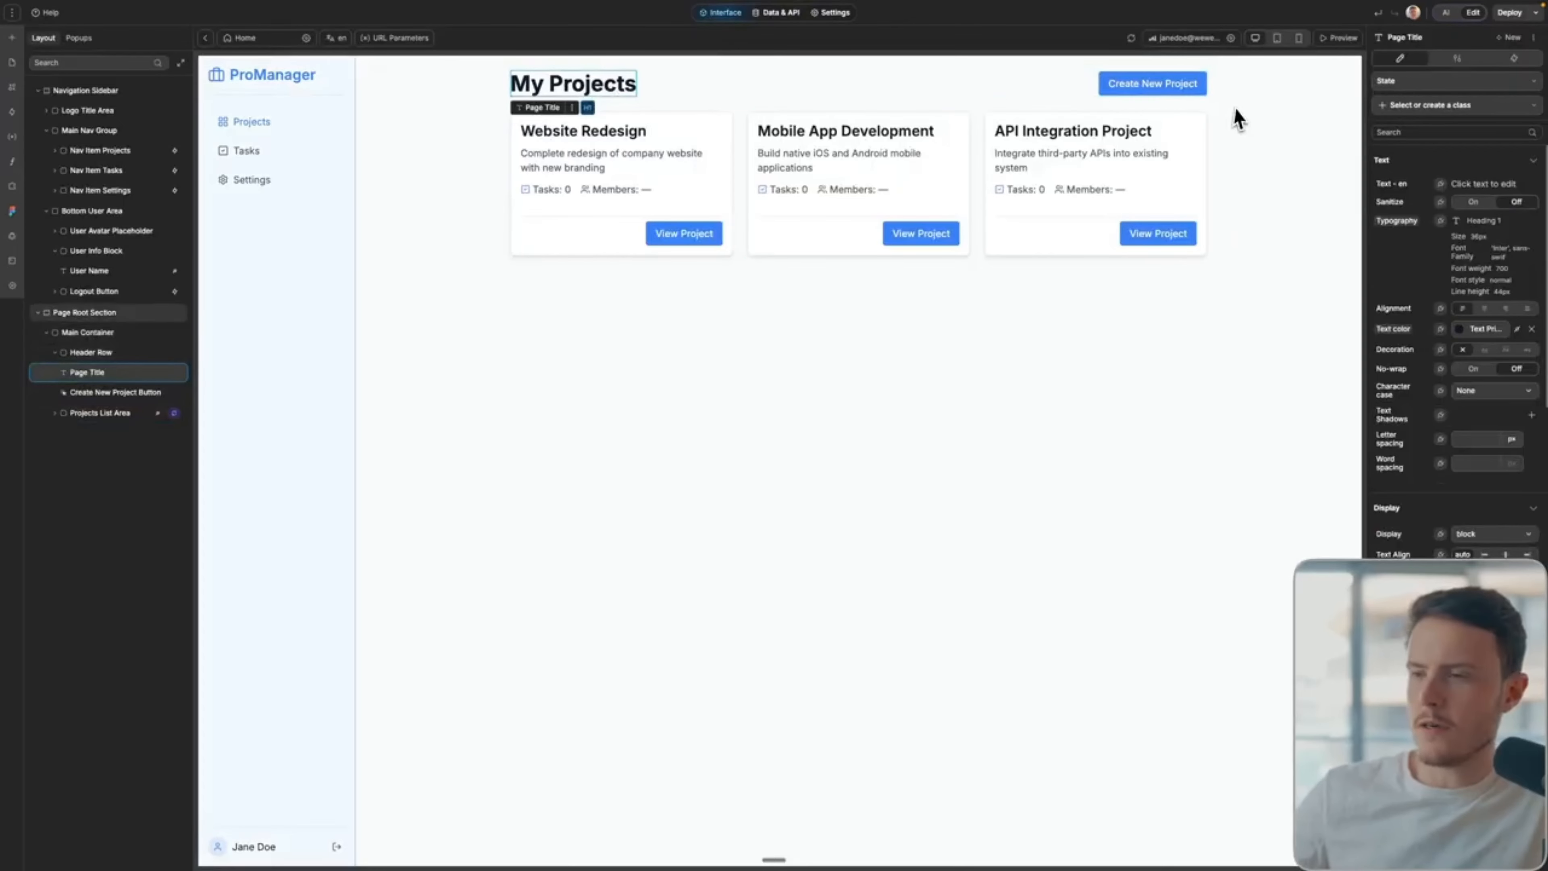
left_click(1514, 58)
left_click(1511, 84)
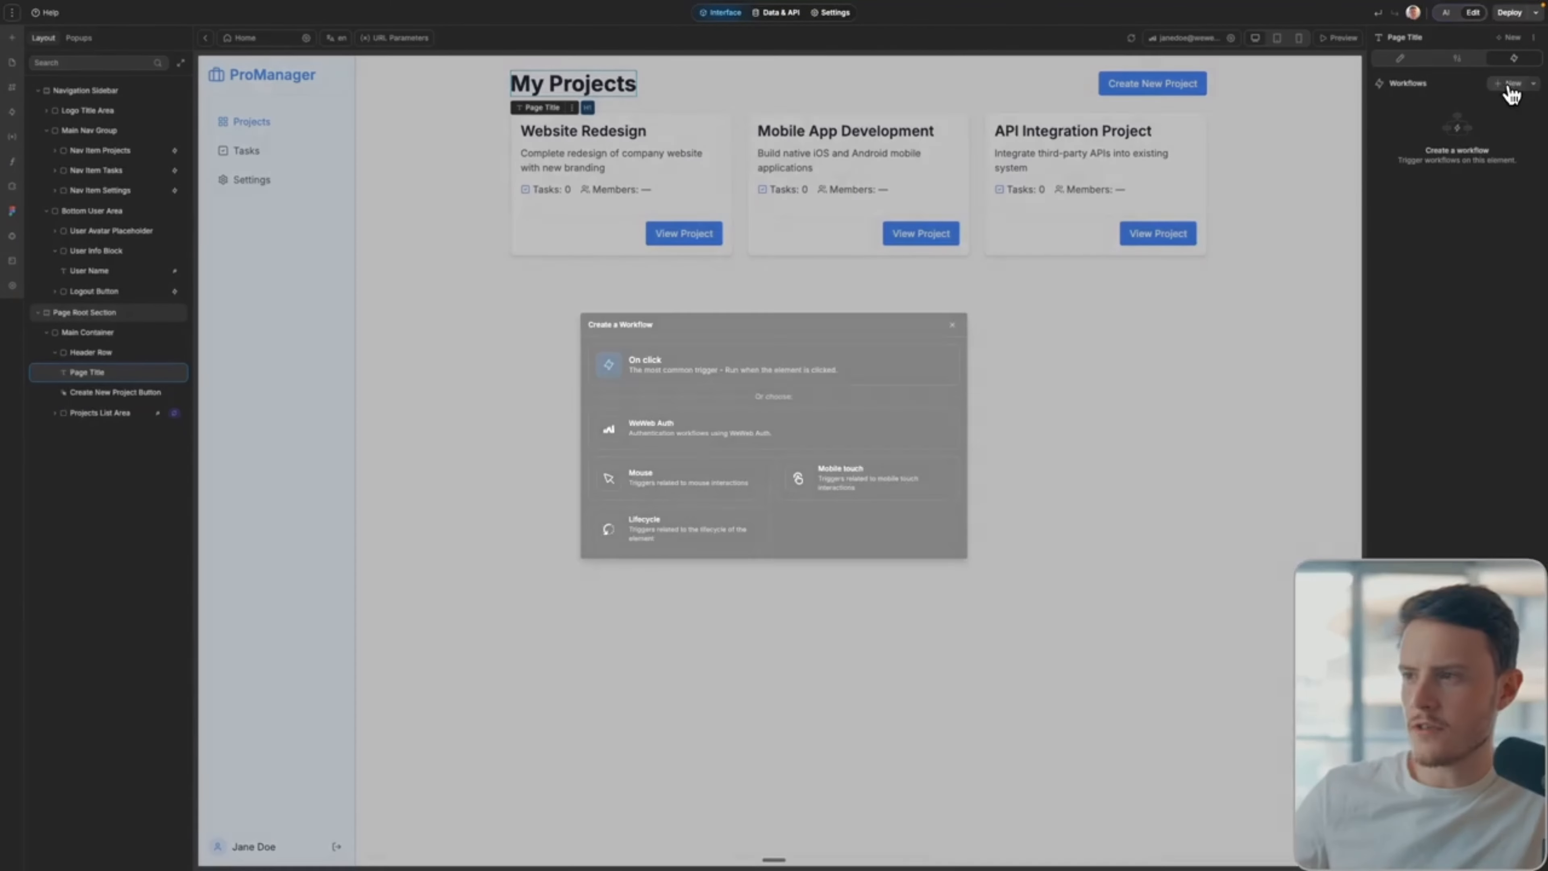
left_click(885, 363)
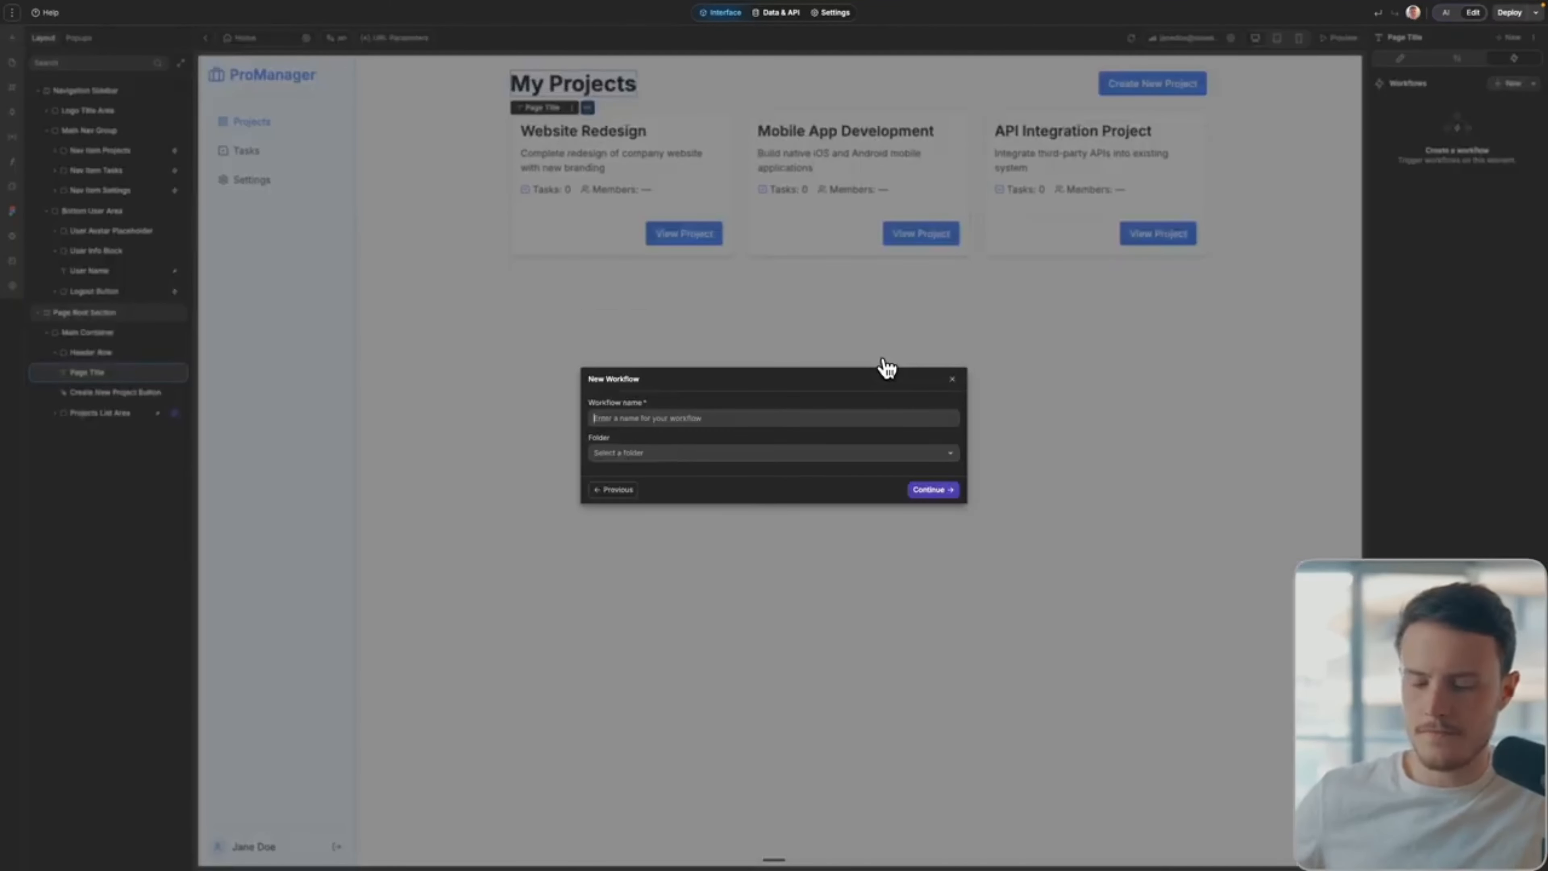
type("s")
key("Return")
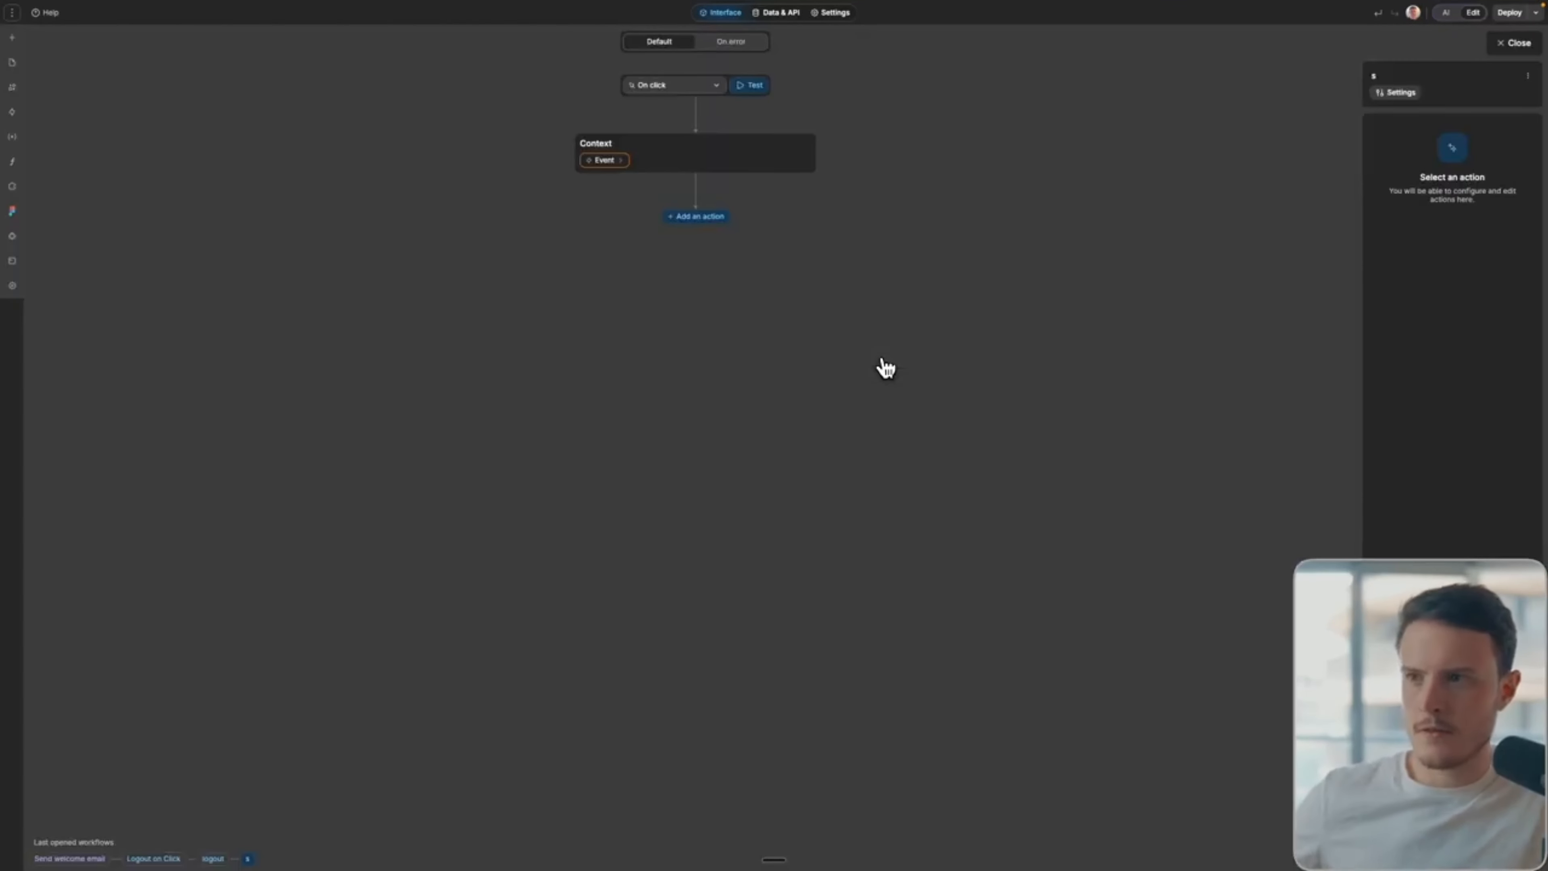
Add a Table View: Fetch action to the workflow, targeting the projects_with_task_counts view
left_click(696, 217)
mouse_move(740, 322)
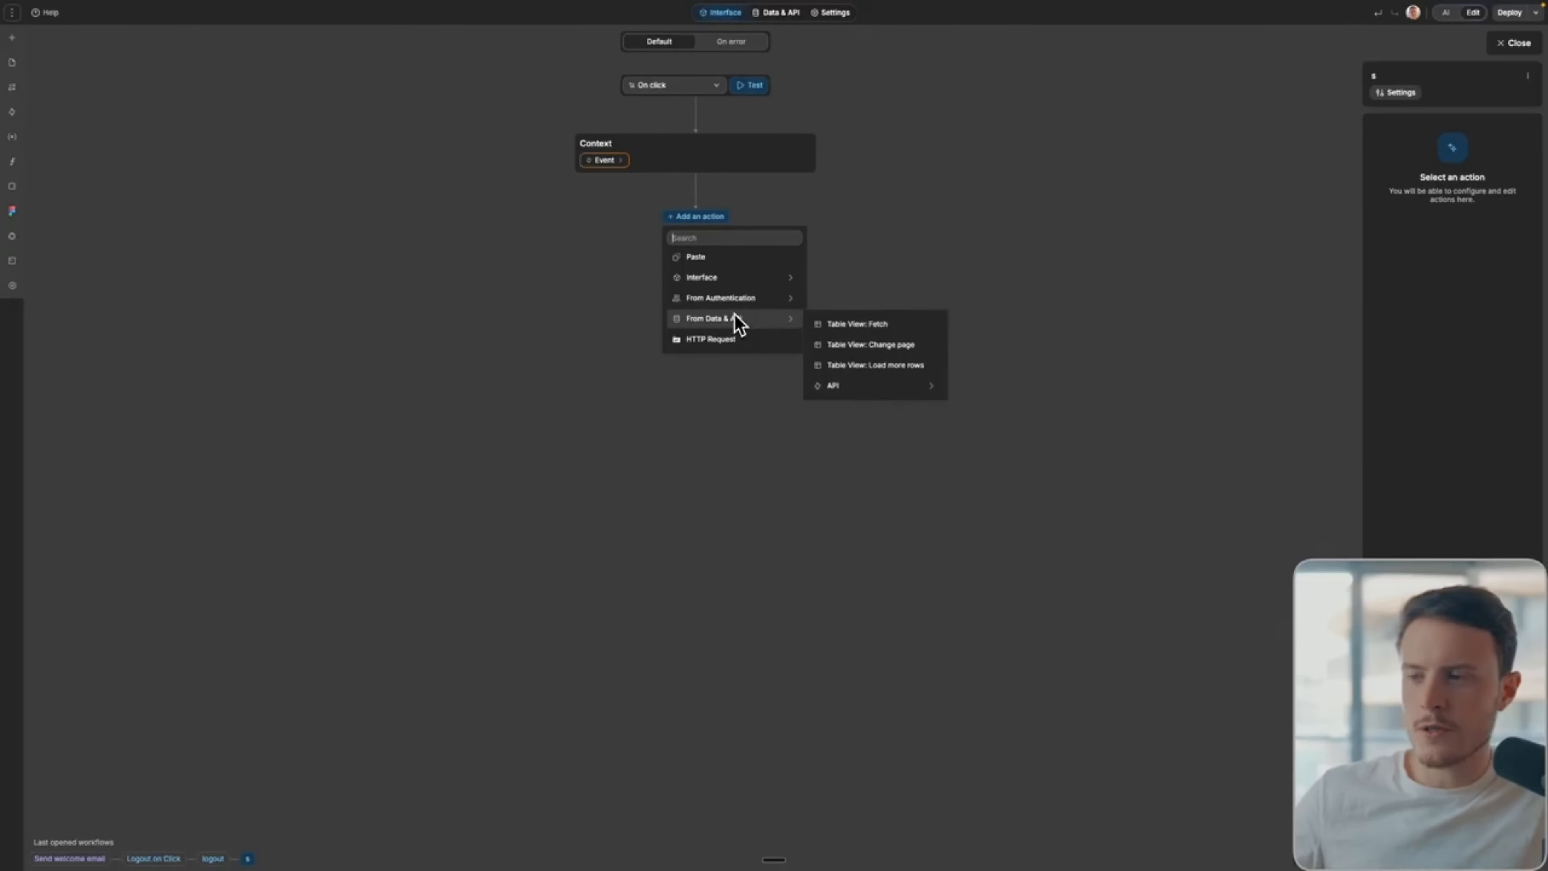
left_click(854, 324)
left_click(1475, 195)
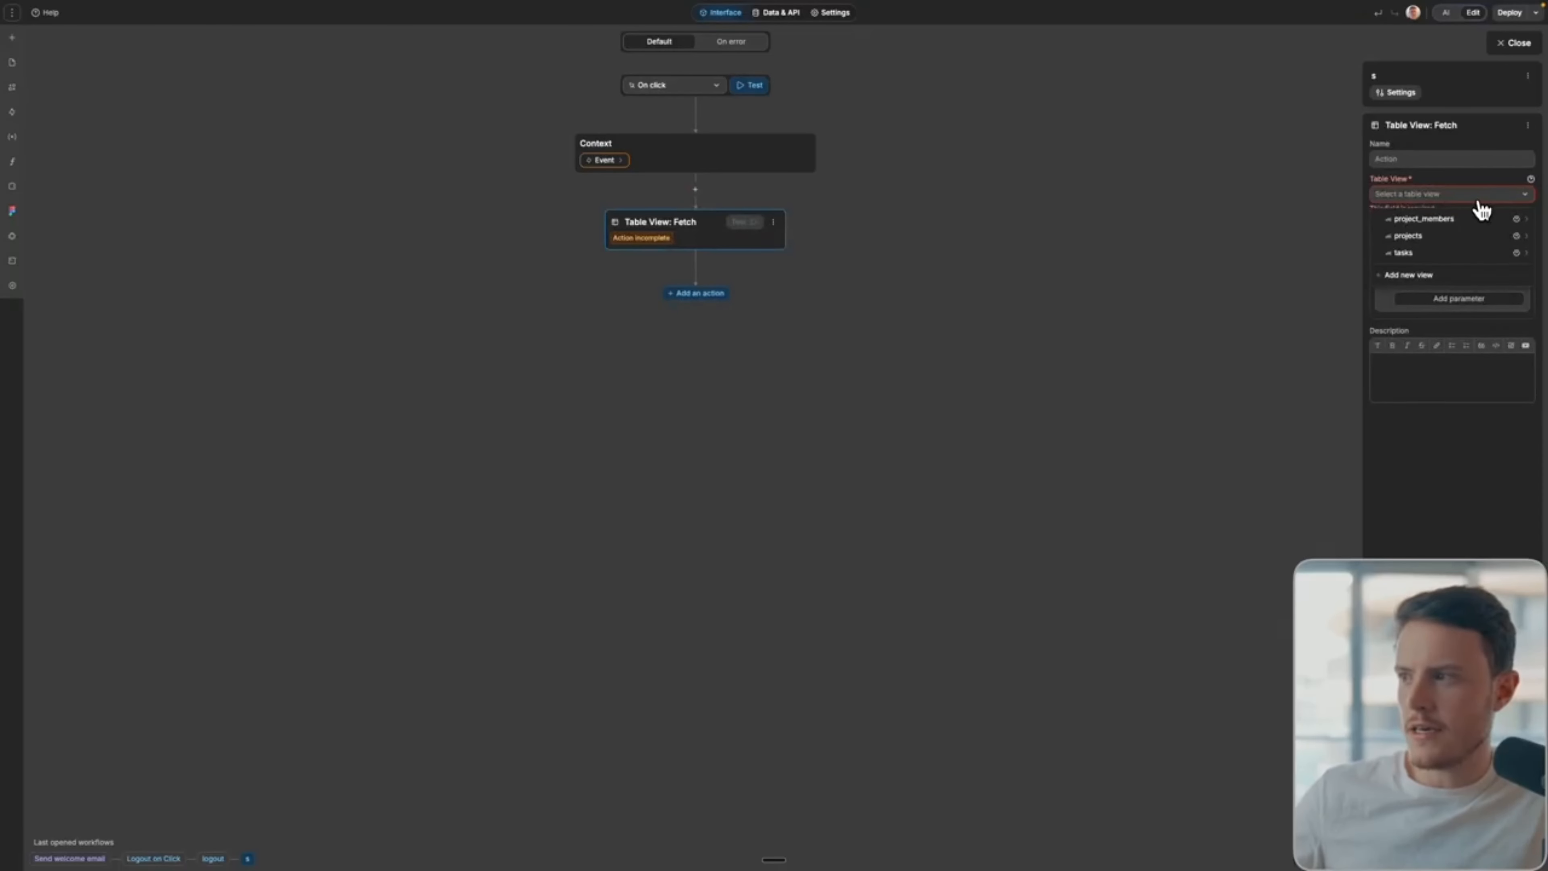
mouse_move(1415, 238)
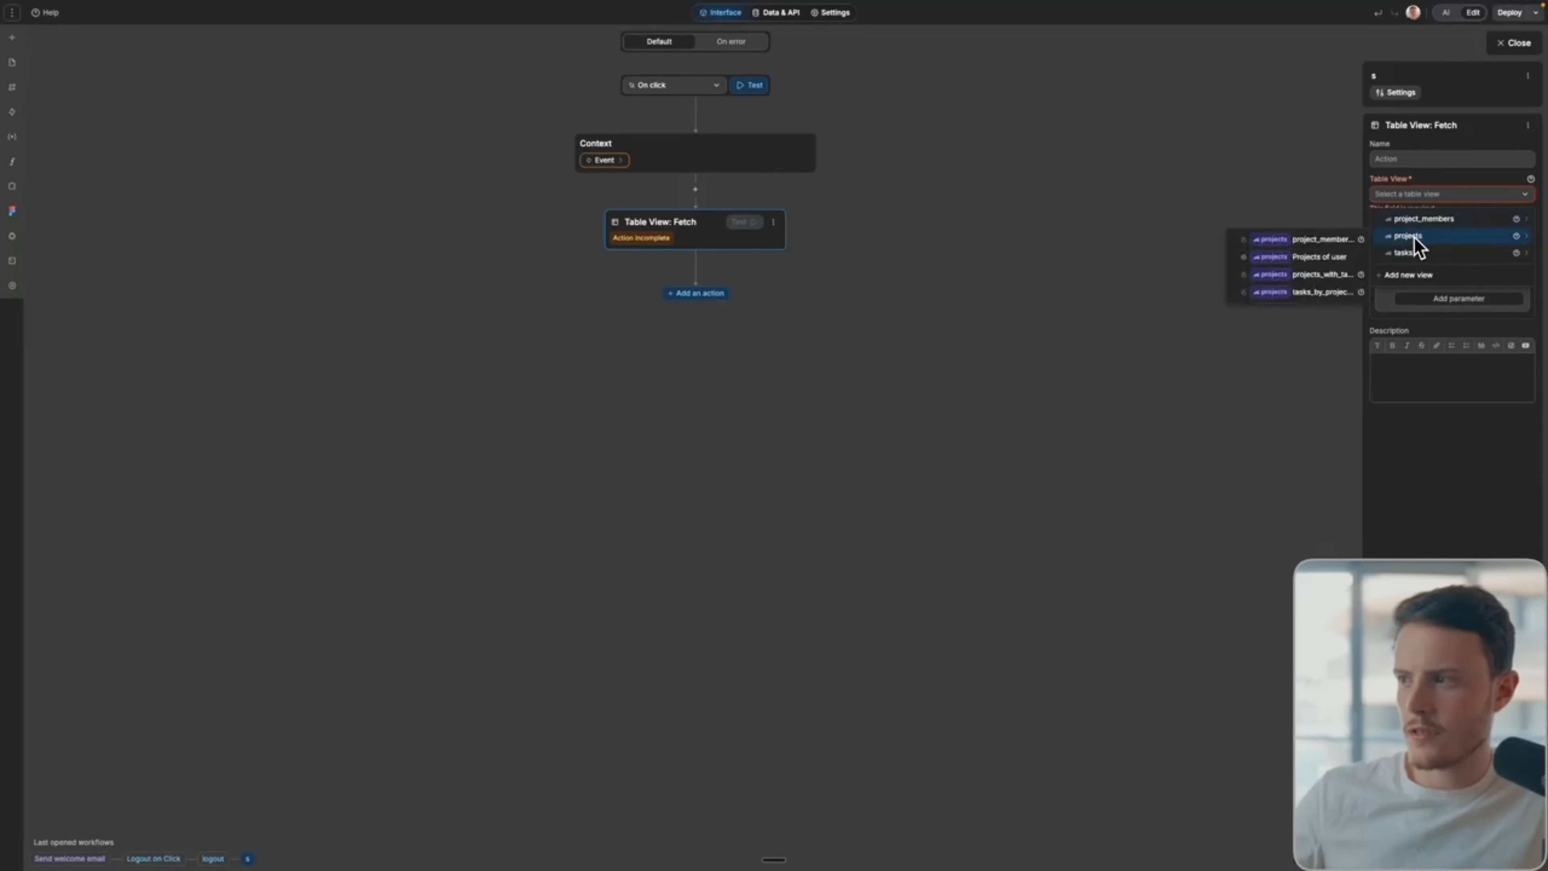
left_click(1337, 274)
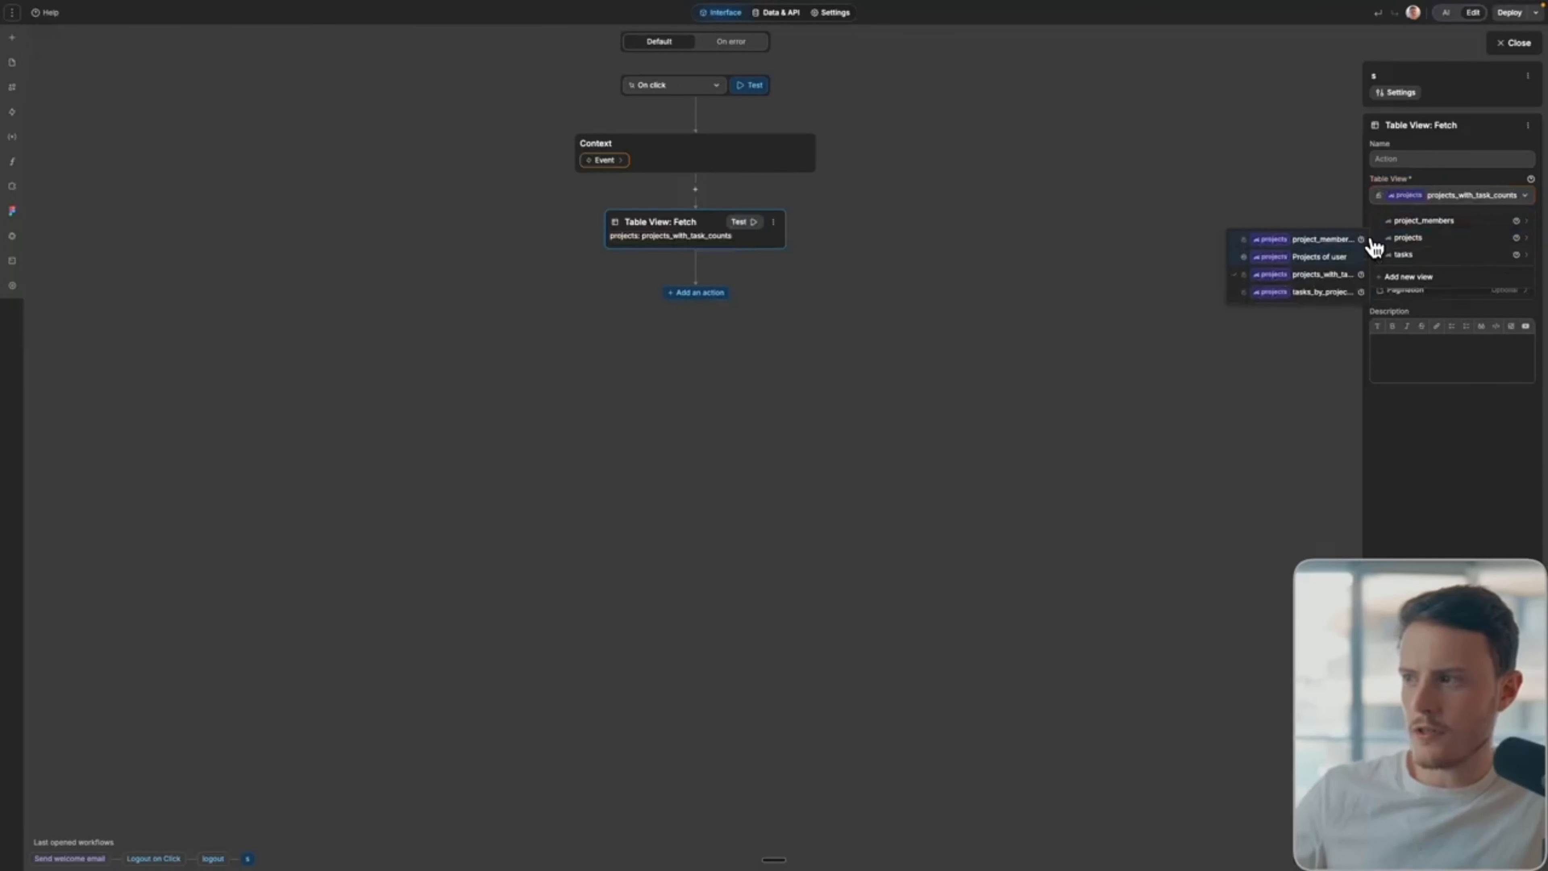
left_click(1330, 279)
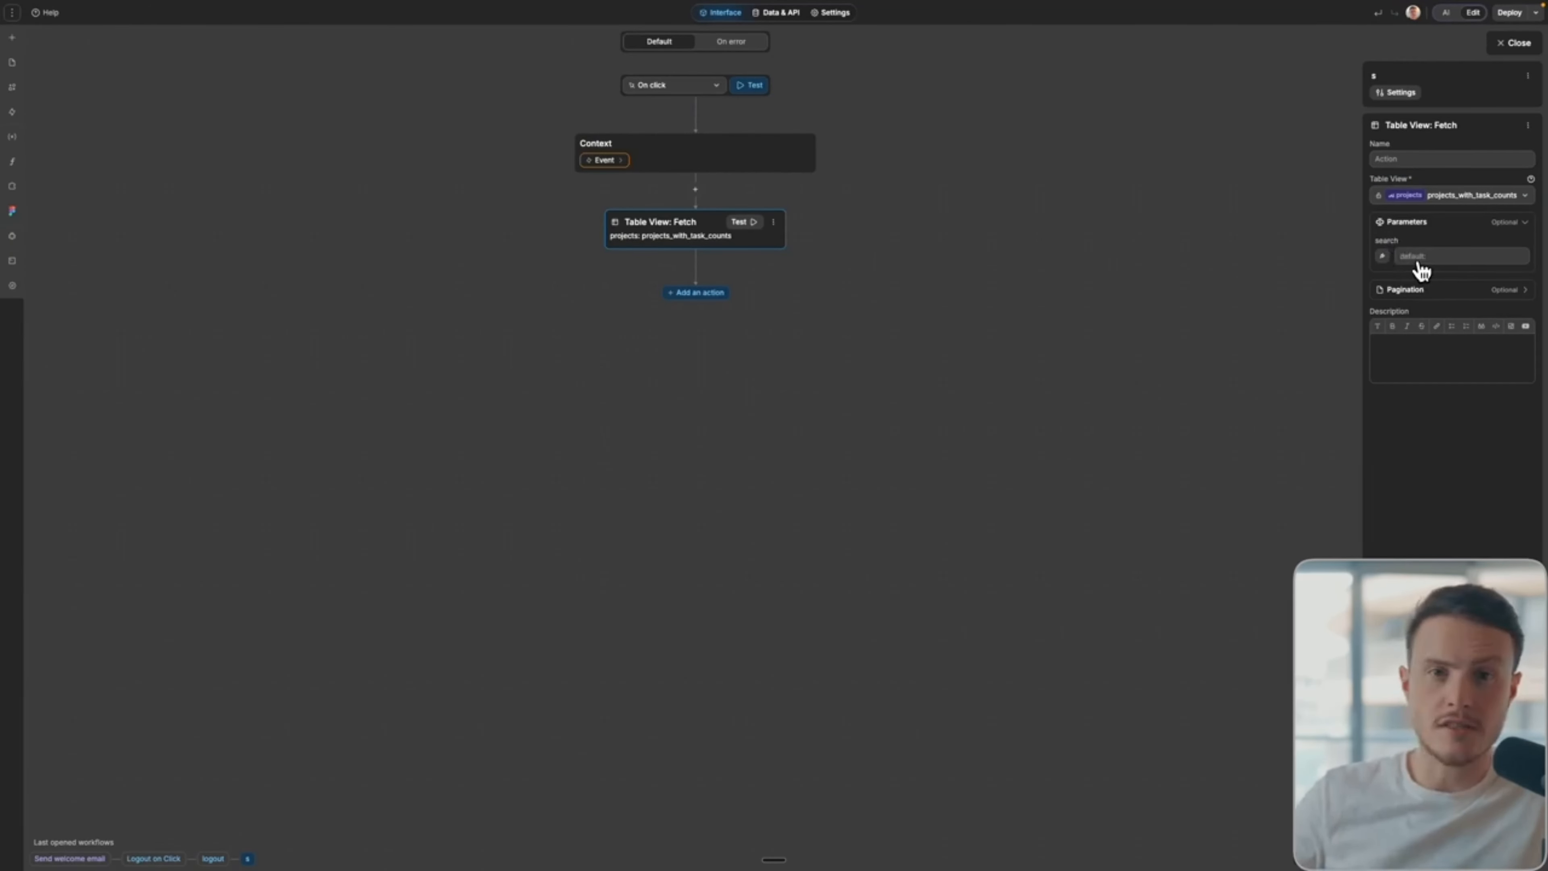
Close the workflow editor and delete the page title's "s" workflow
left_click(1514, 43)
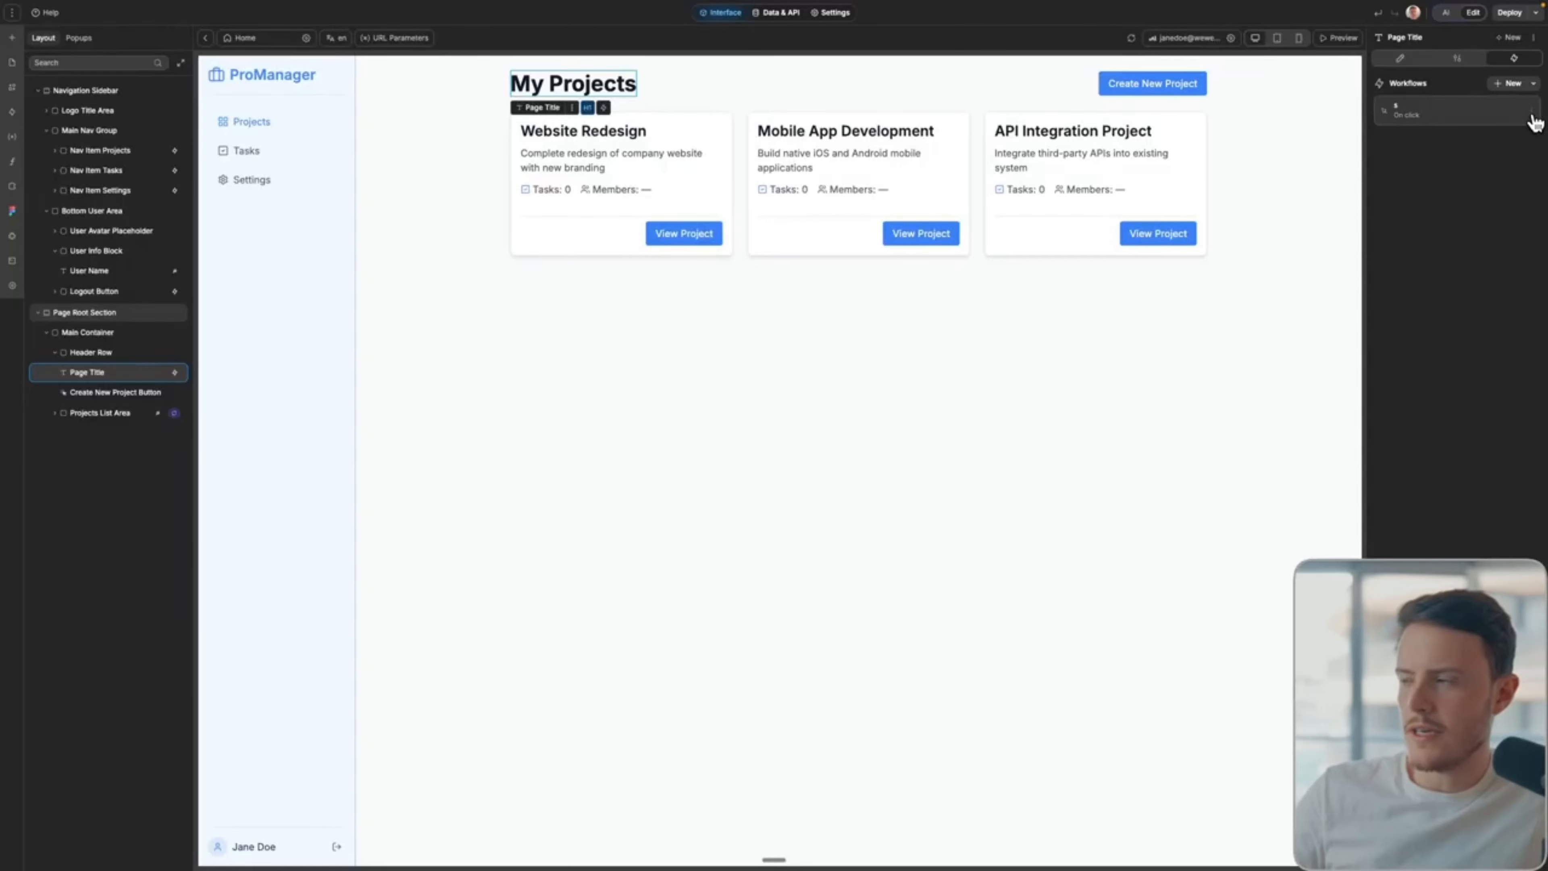
left_click(1534, 113)
left_click(1505, 173)
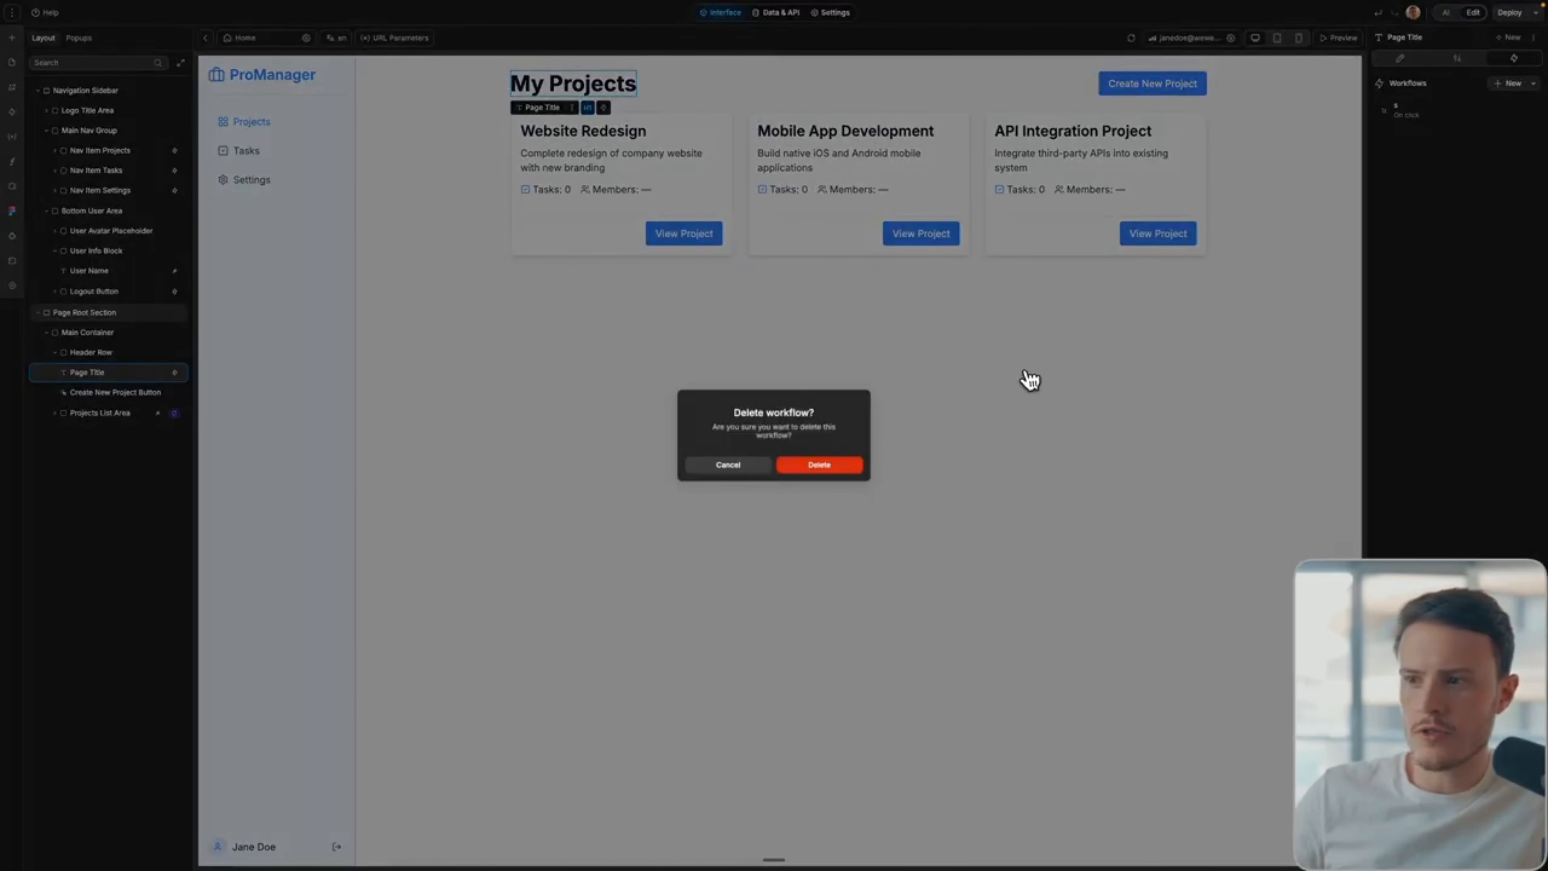
left_click(854, 465)
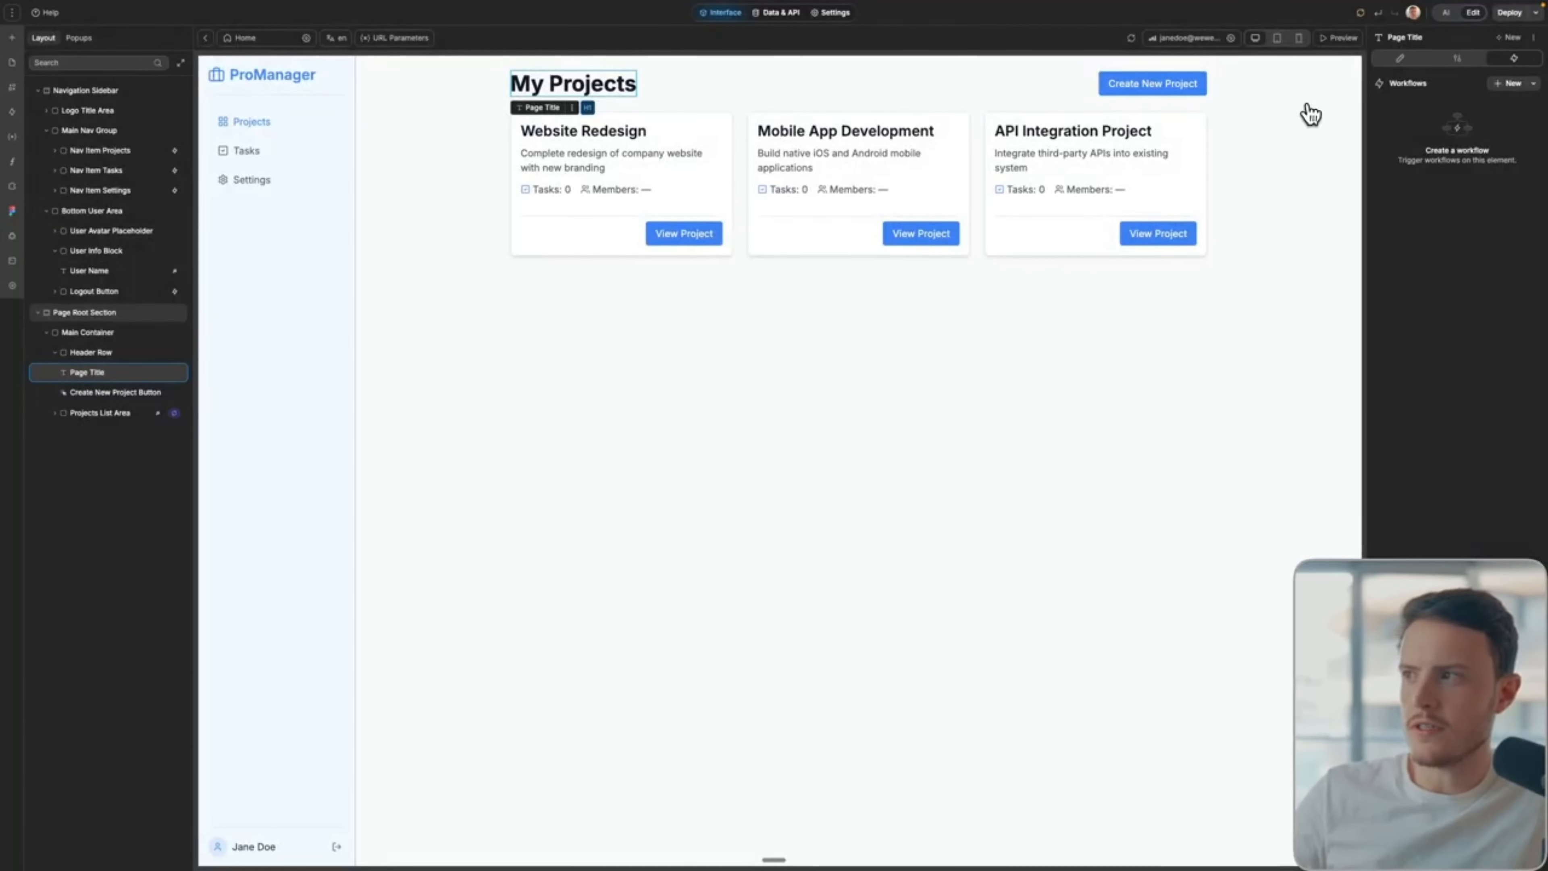
With projects_with_task_counts as context, prompt the AI to add a search bar above the project cards that fetches the view using typed text as the search parameter
left_click(1446, 12)
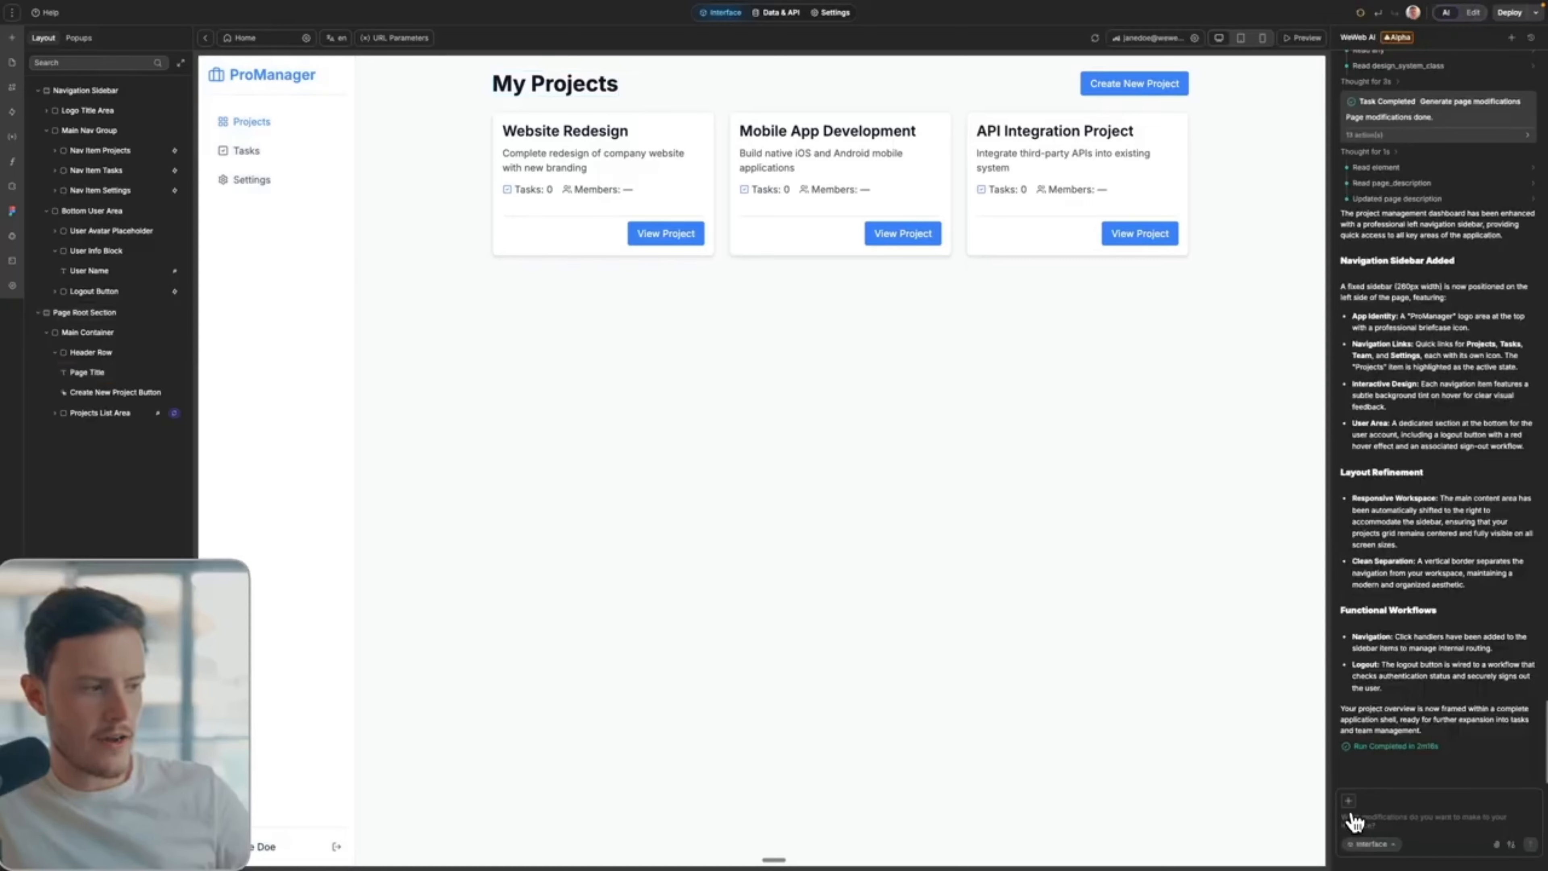
left_click(1350, 804)
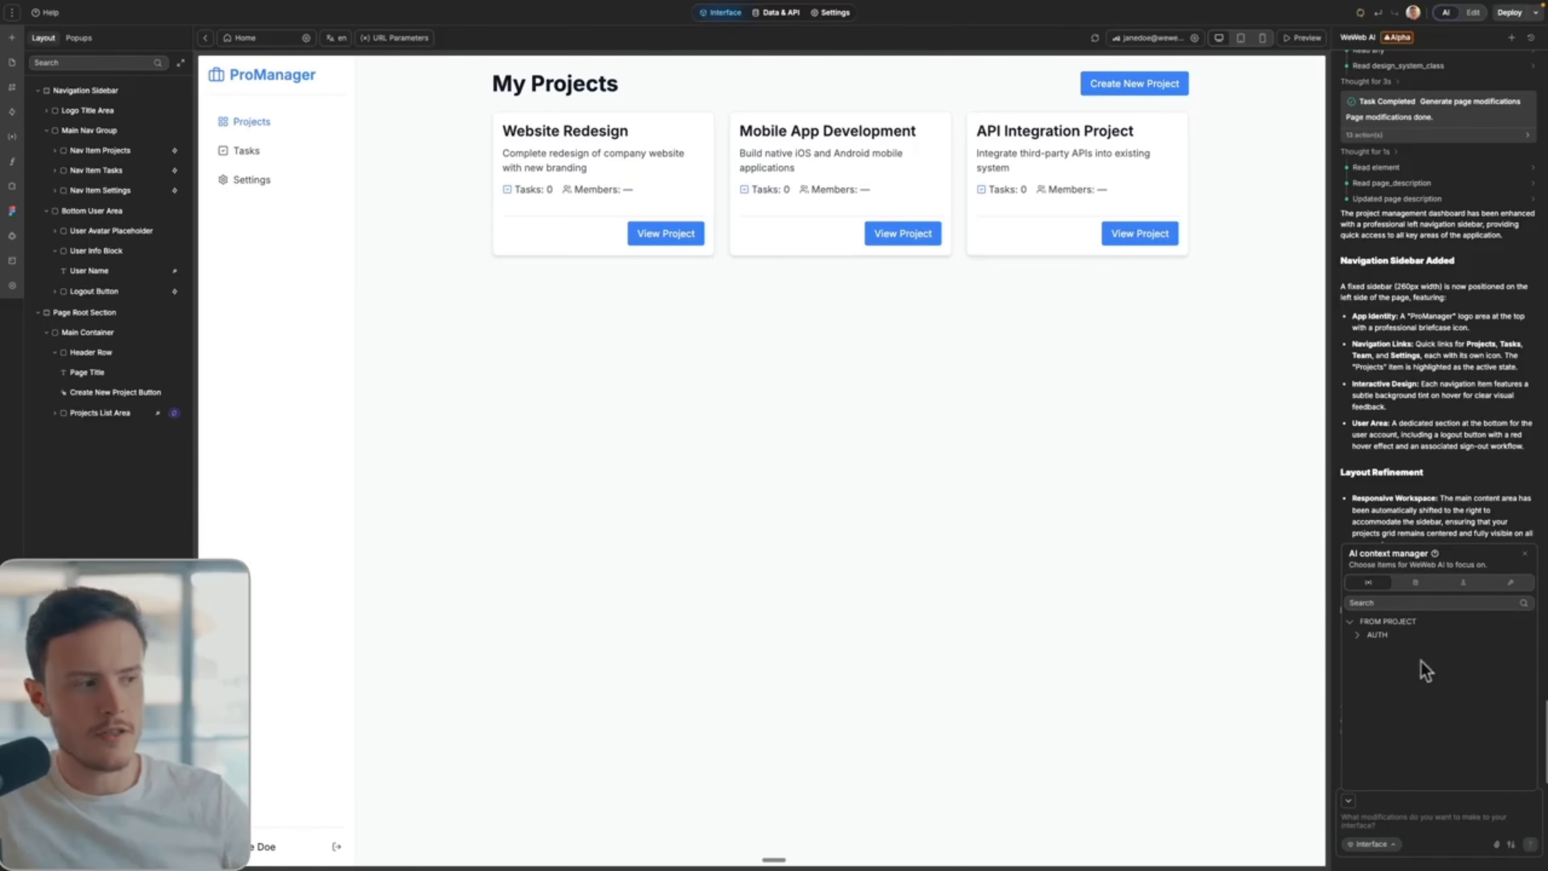
left_click(1417, 585)
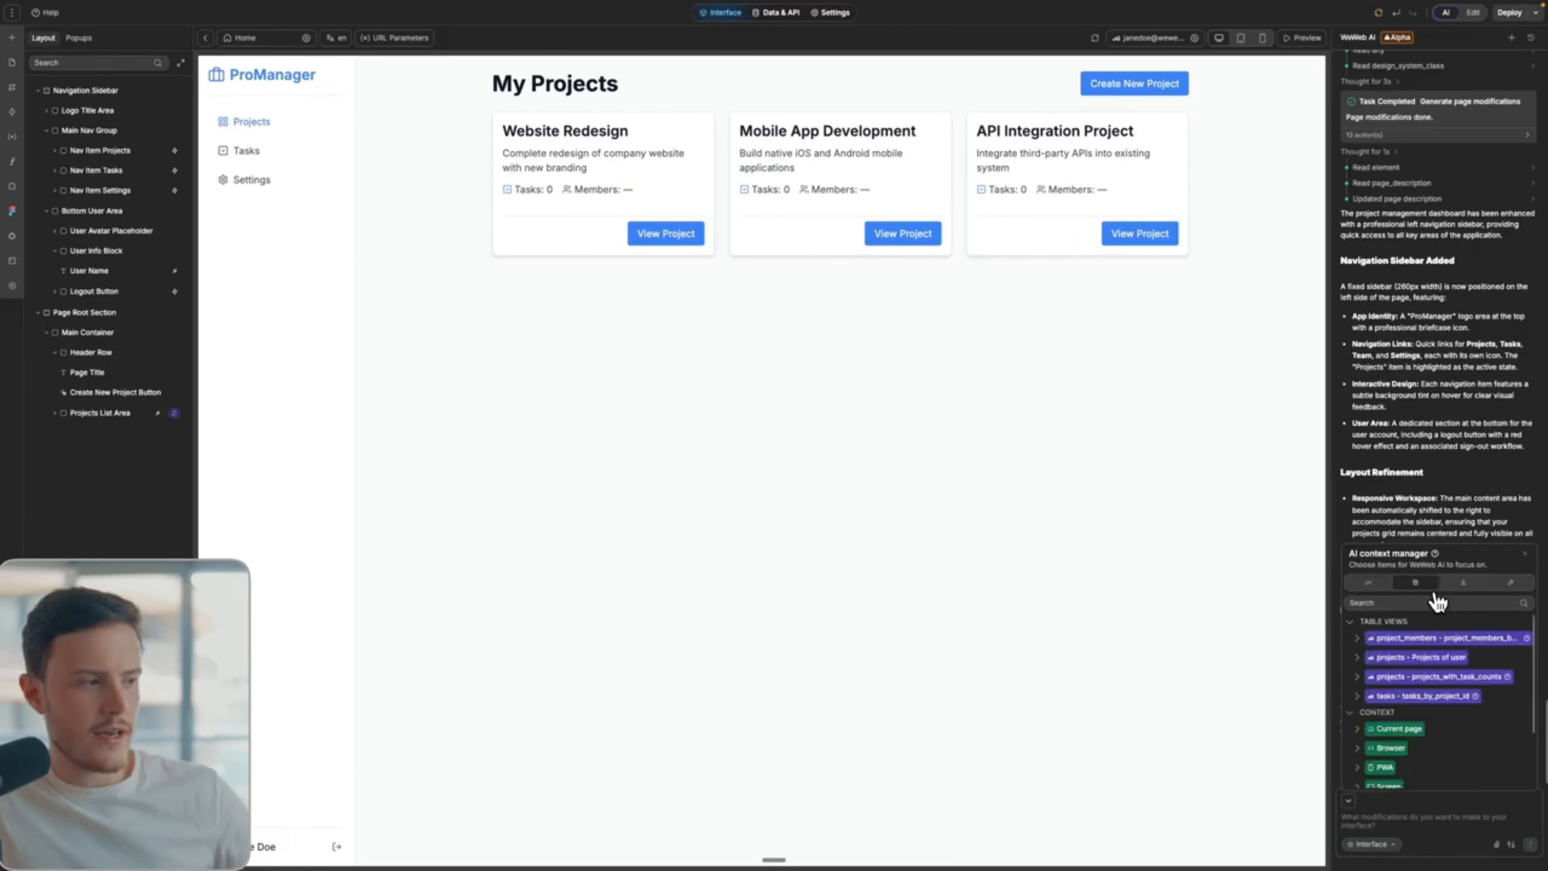
left_click(1425, 677)
left_click(1393, 825)
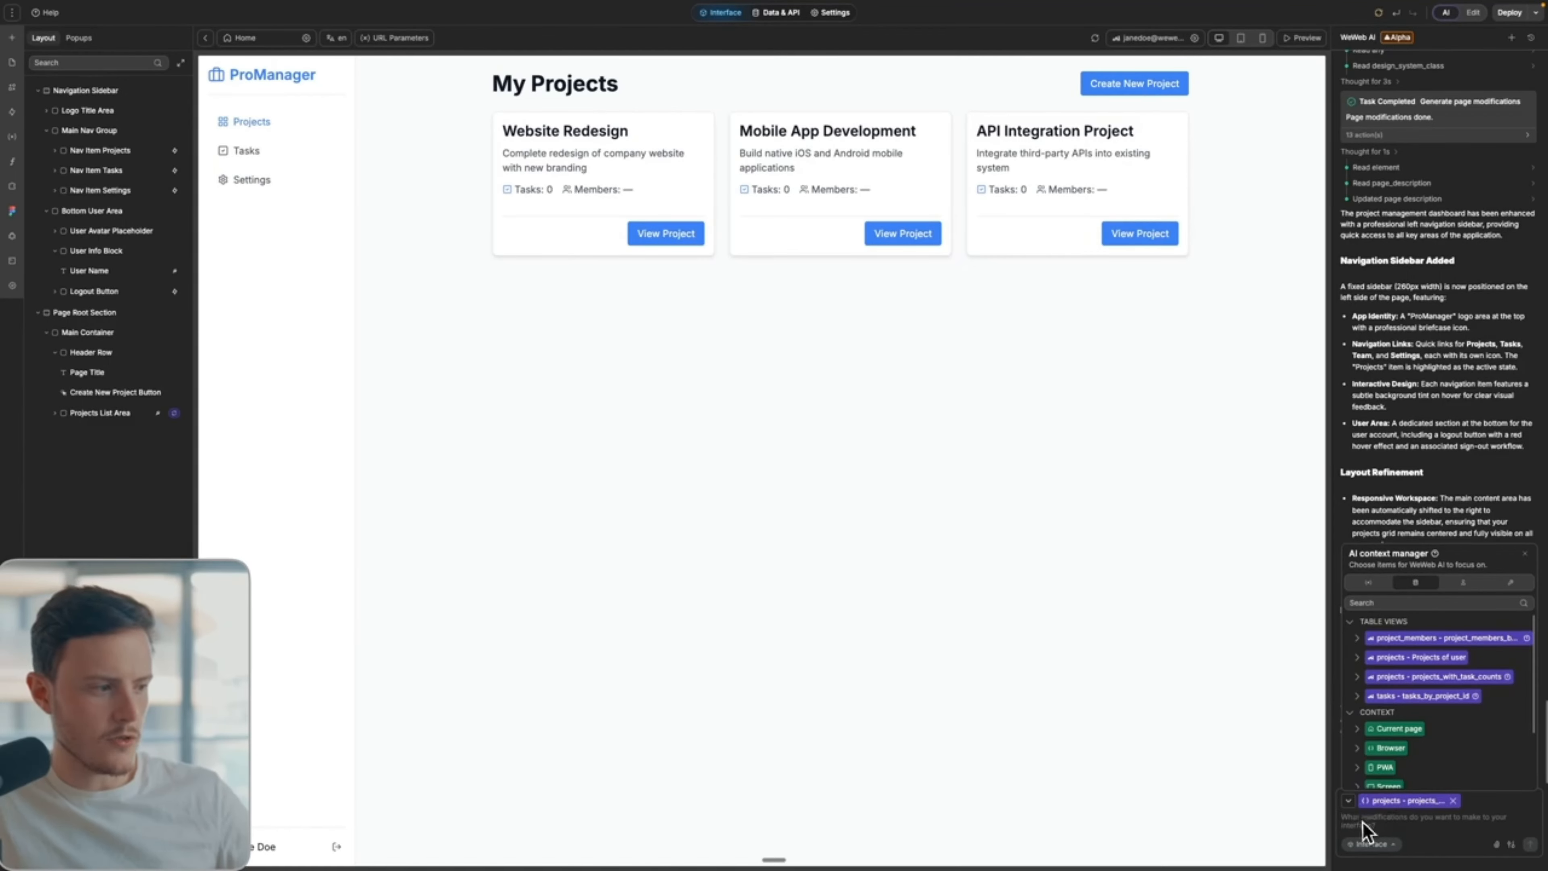
left_click(1349, 802)
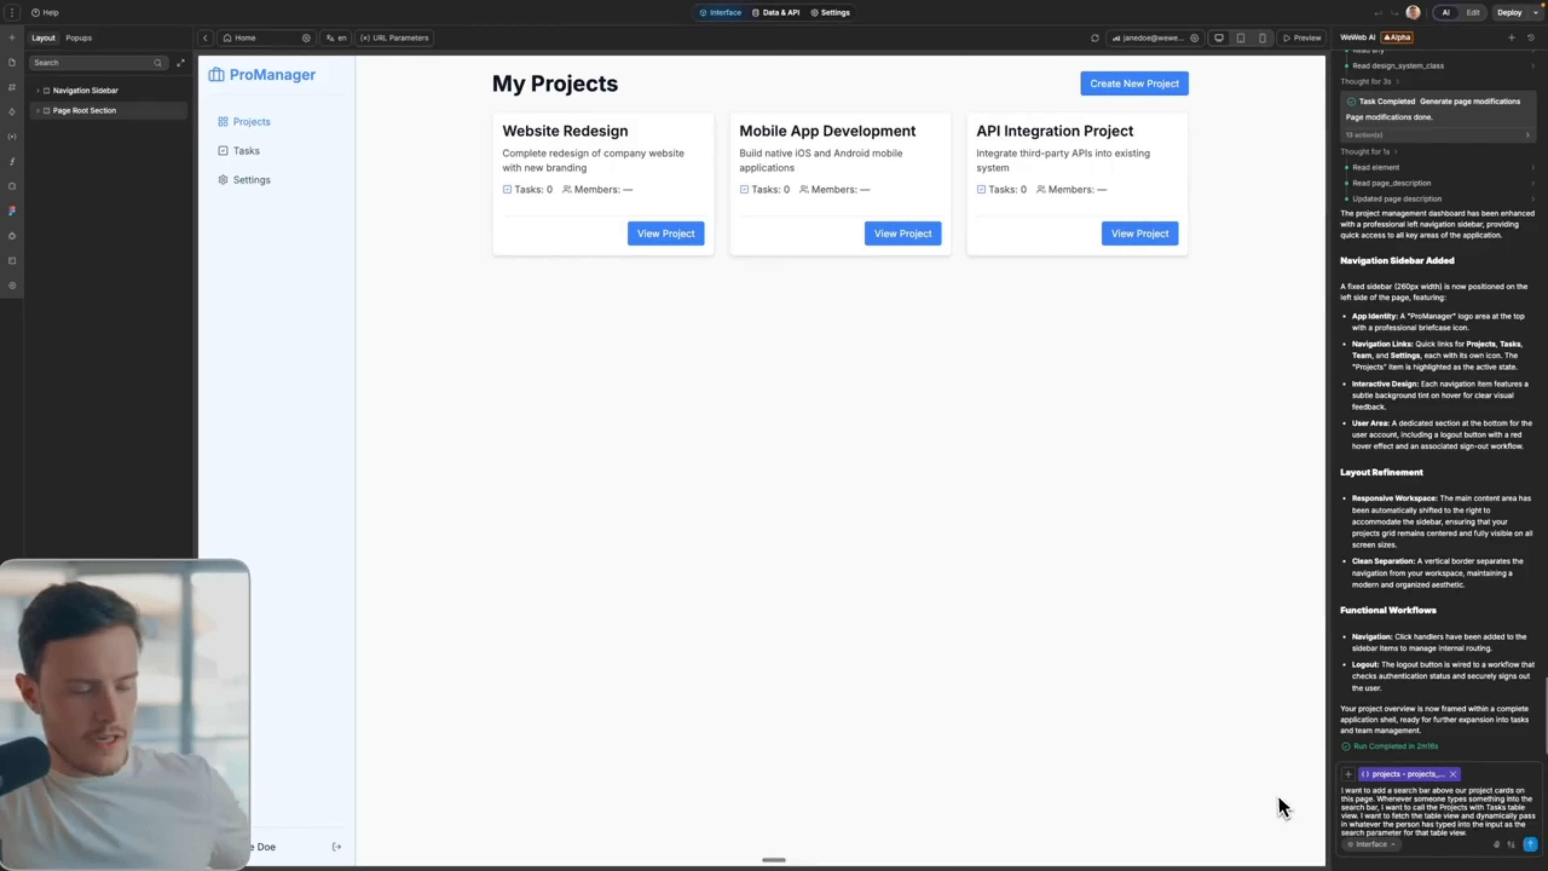
key("Return")
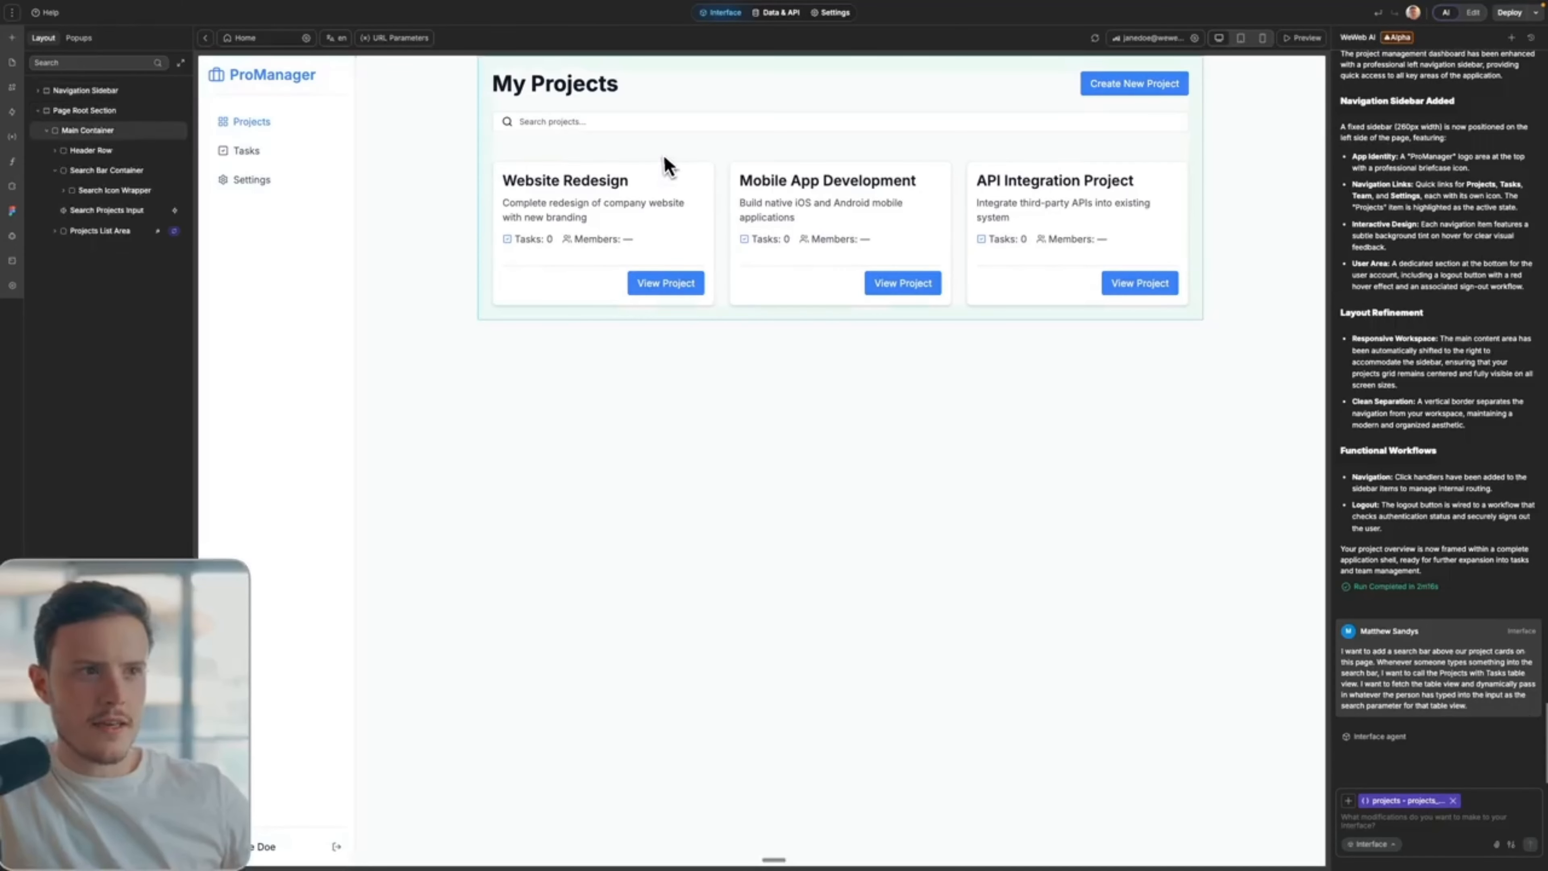
Examine the search input's on-change workflow, the Search Projects function it calls, and the formula bound to the fetch action's search parameter
left_click(640, 125)
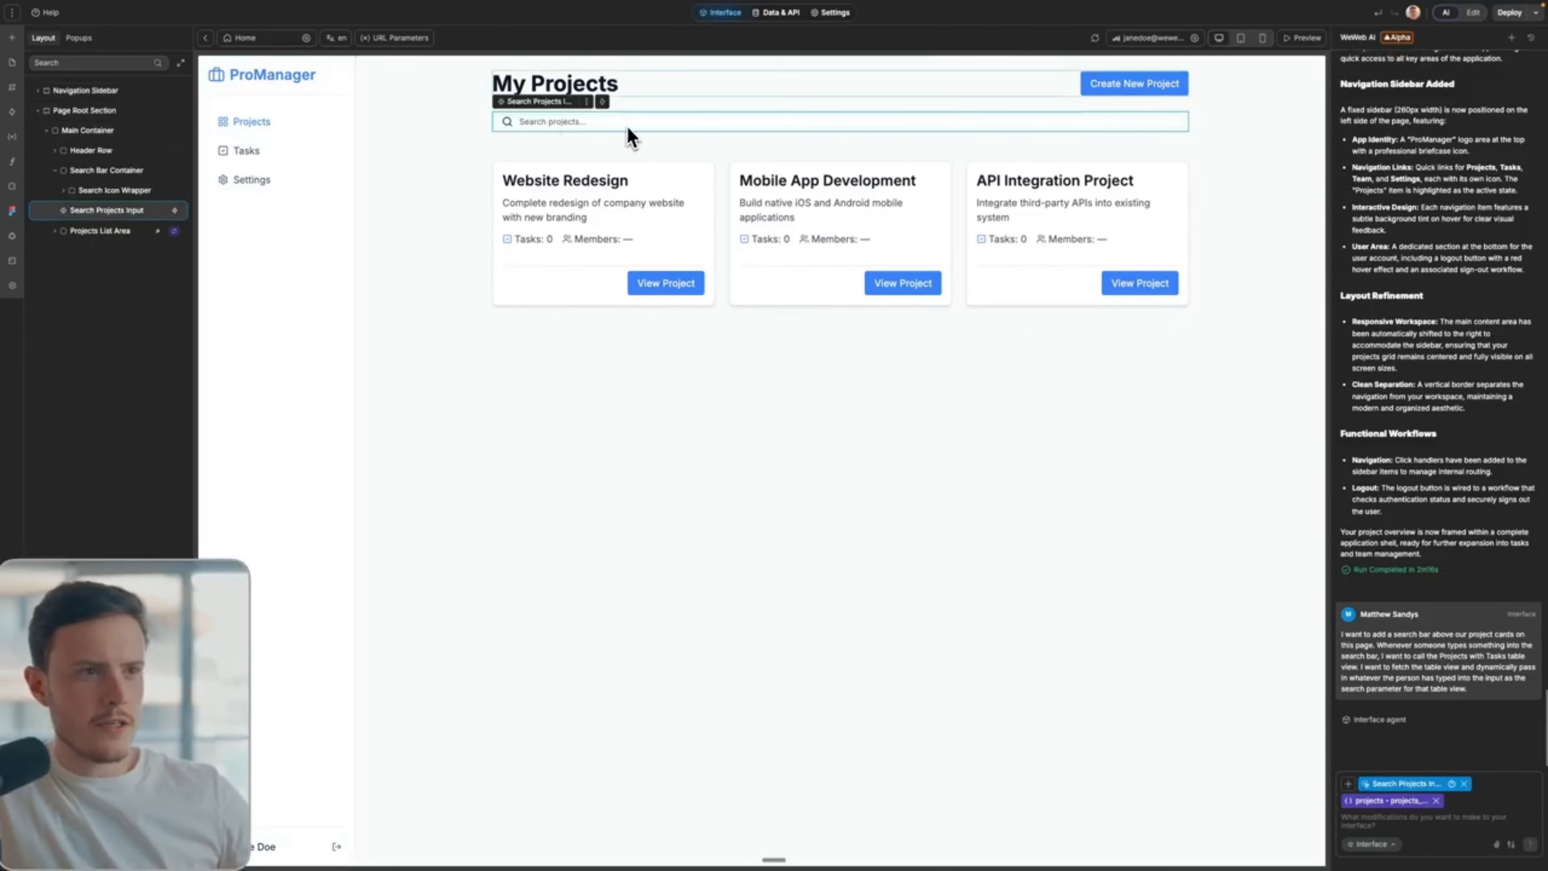
left_click(1473, 12)
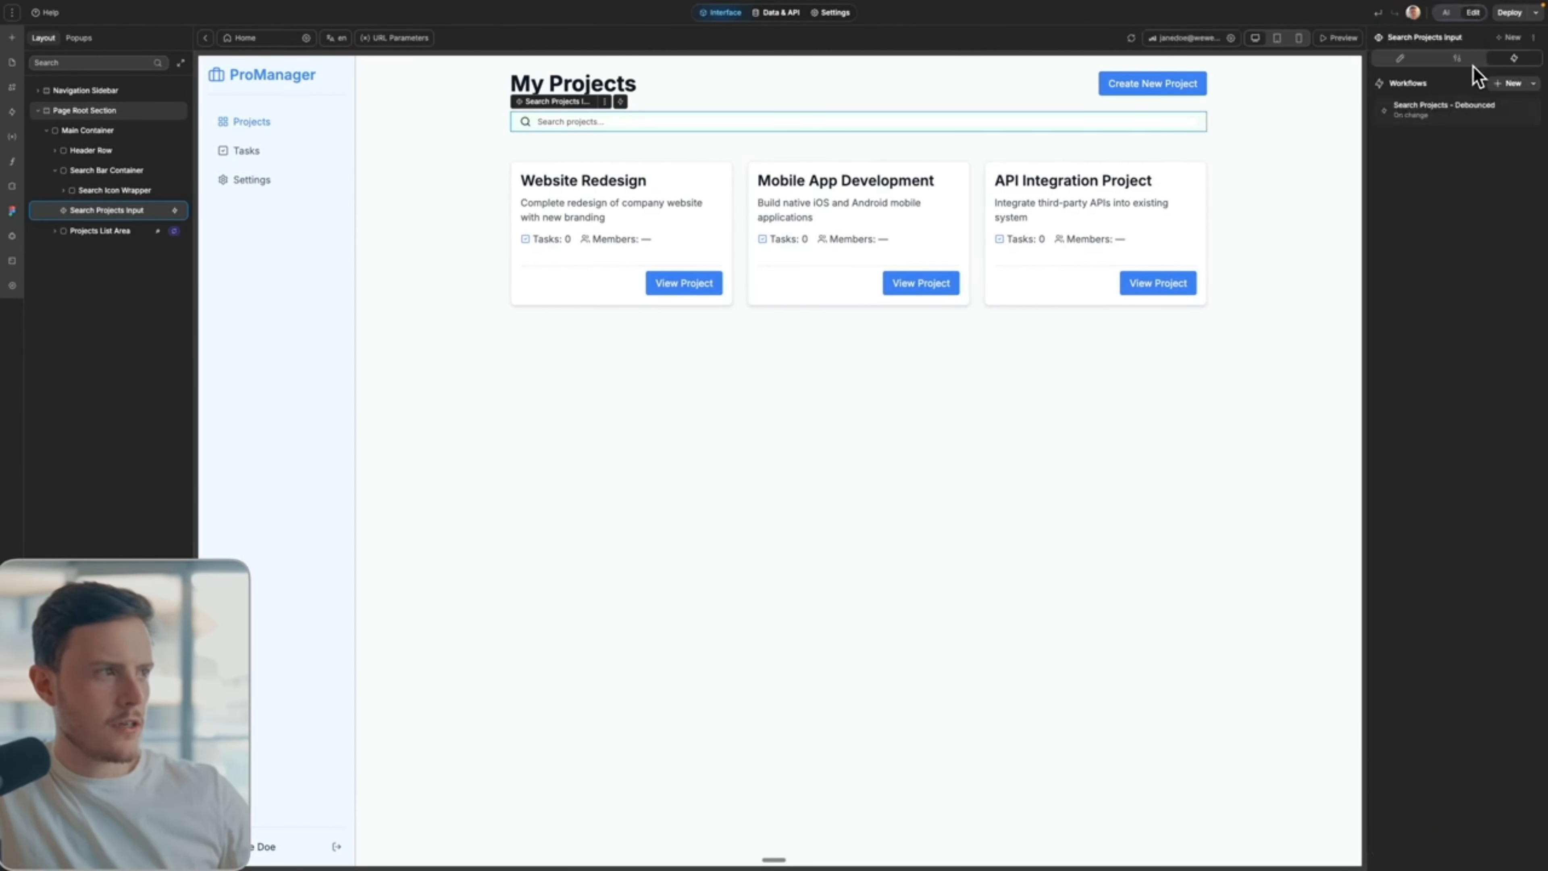
left_click(1436, 121)
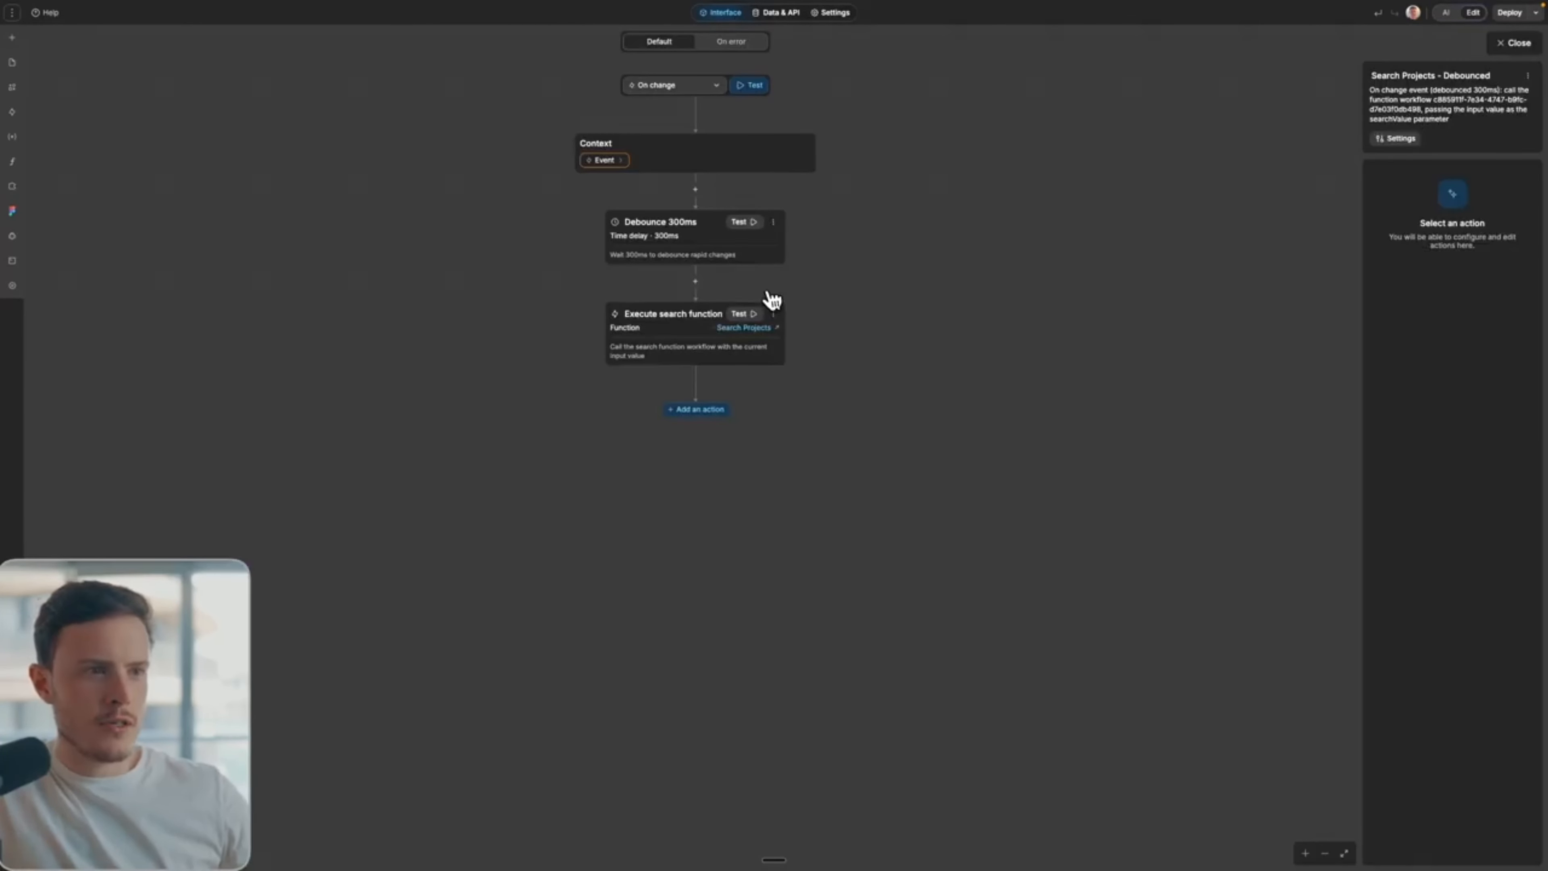
left_click(745, 329)
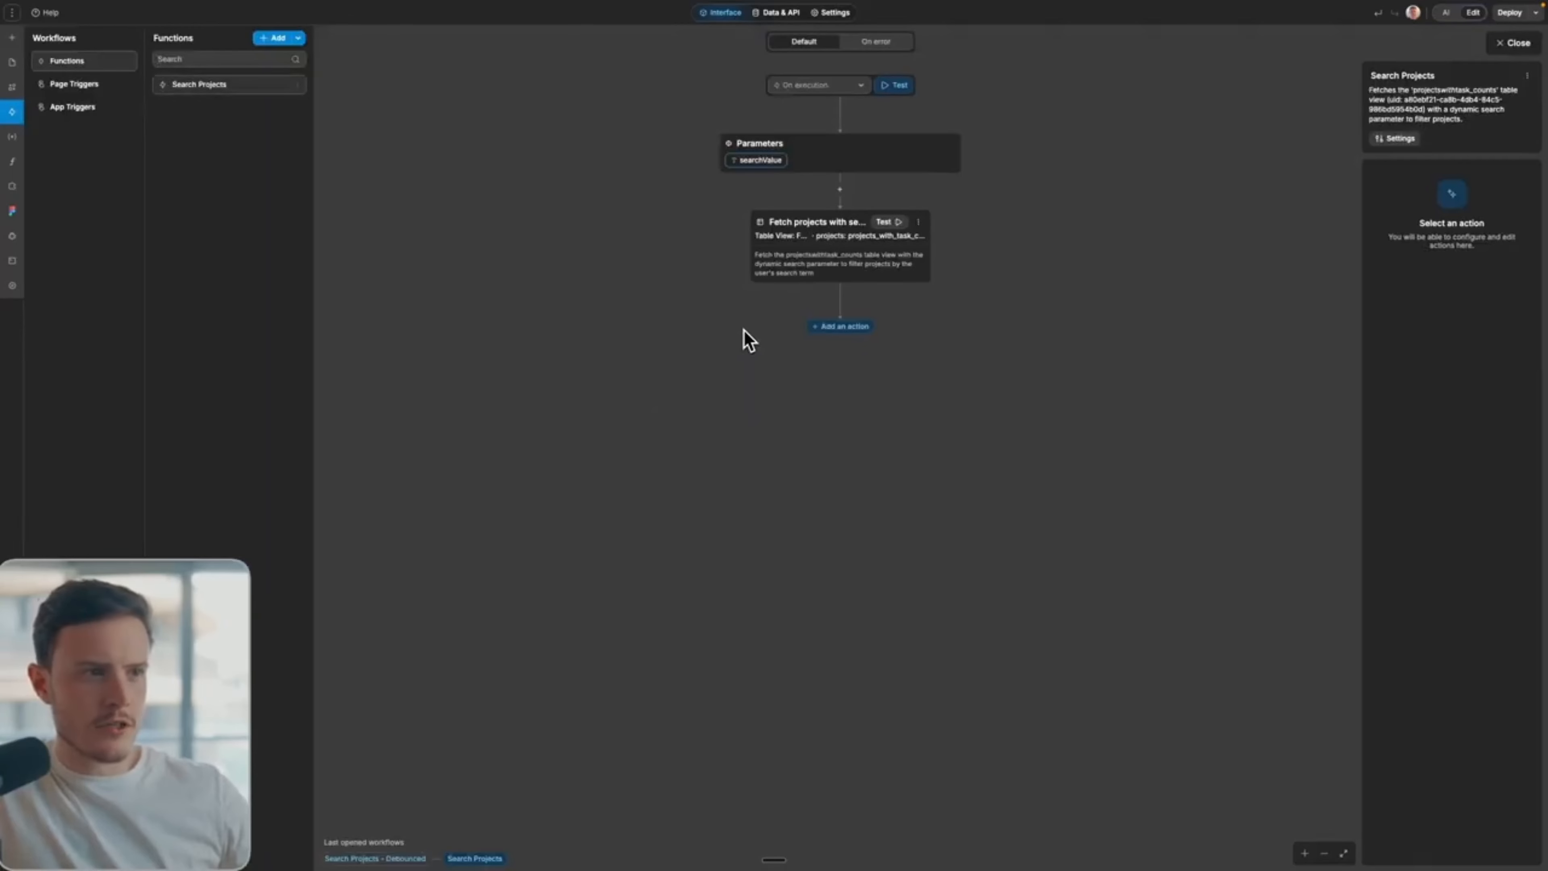
left_click(807, 244)
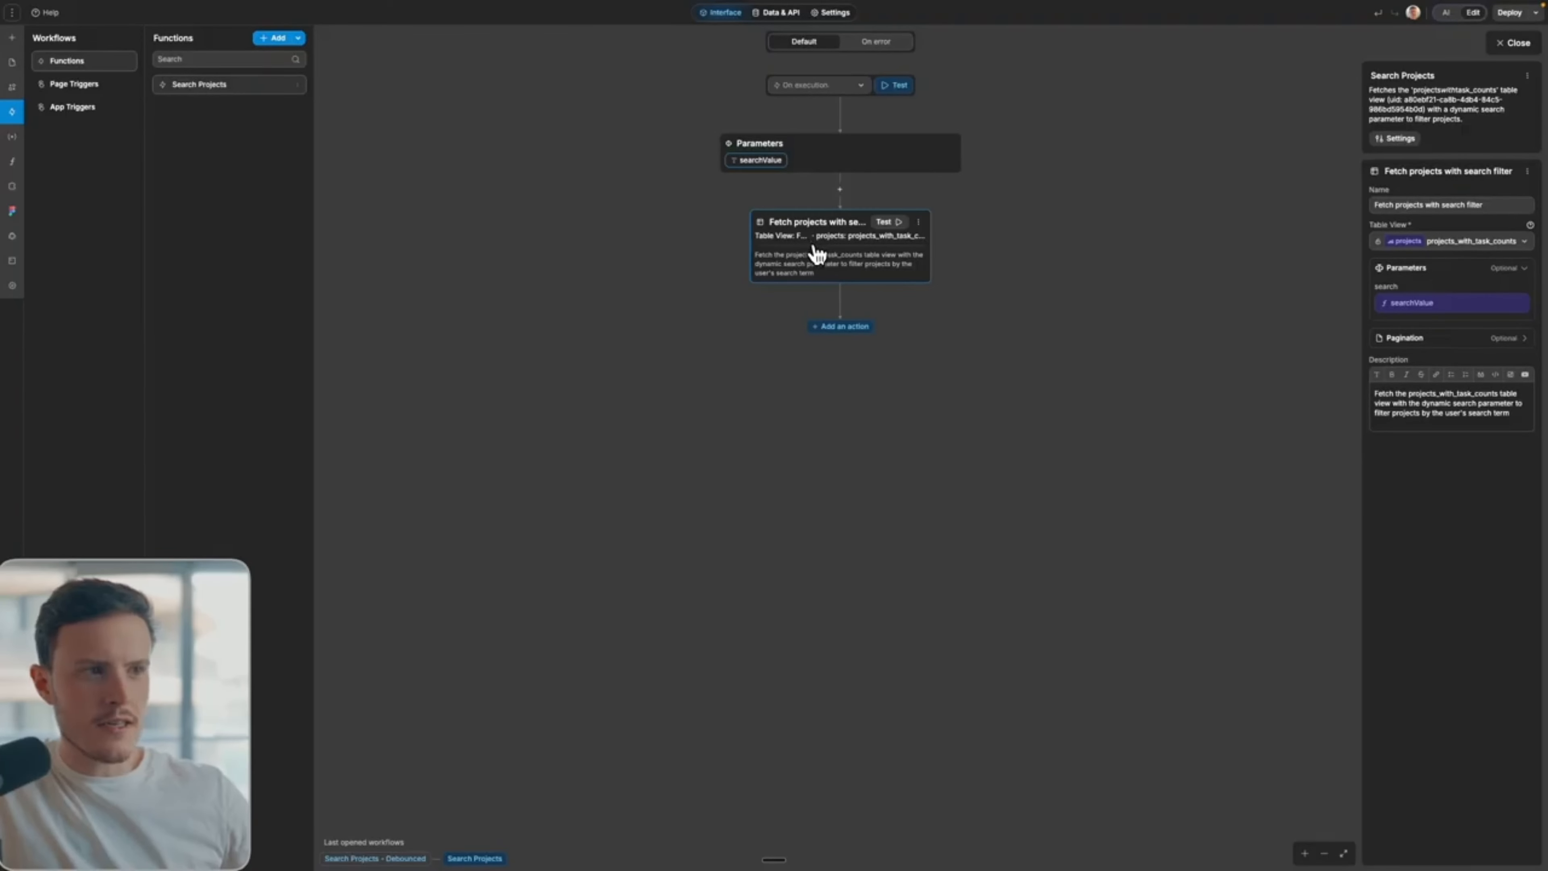
left_click(1402, 302)
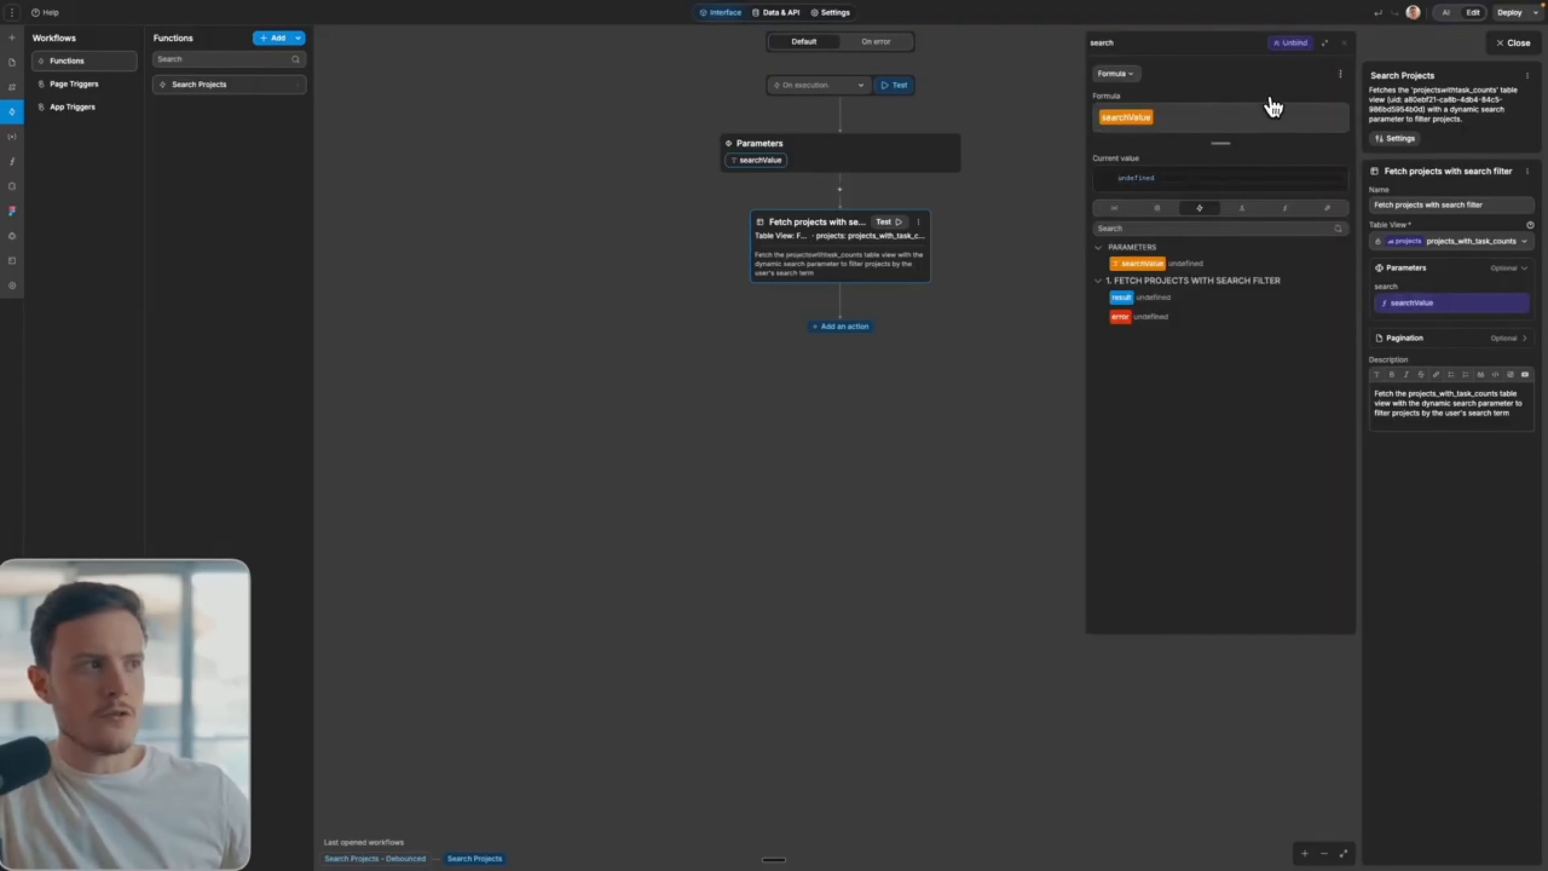
left_click(1345, 44)
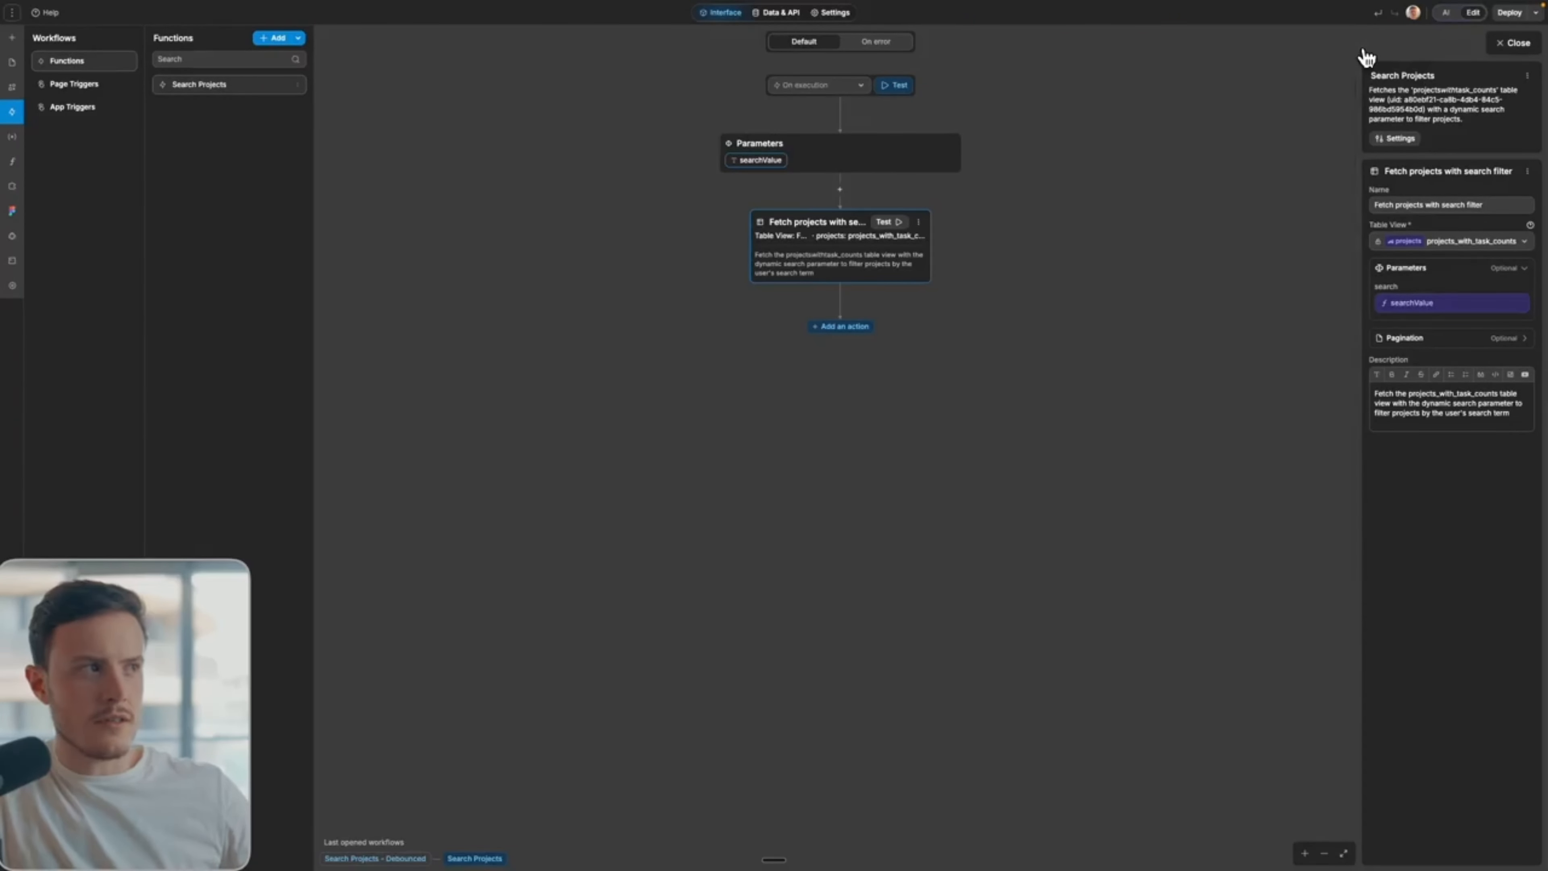
Close the workflow editor, preview the page and search the projects for "website"
left_click(1496, 48)
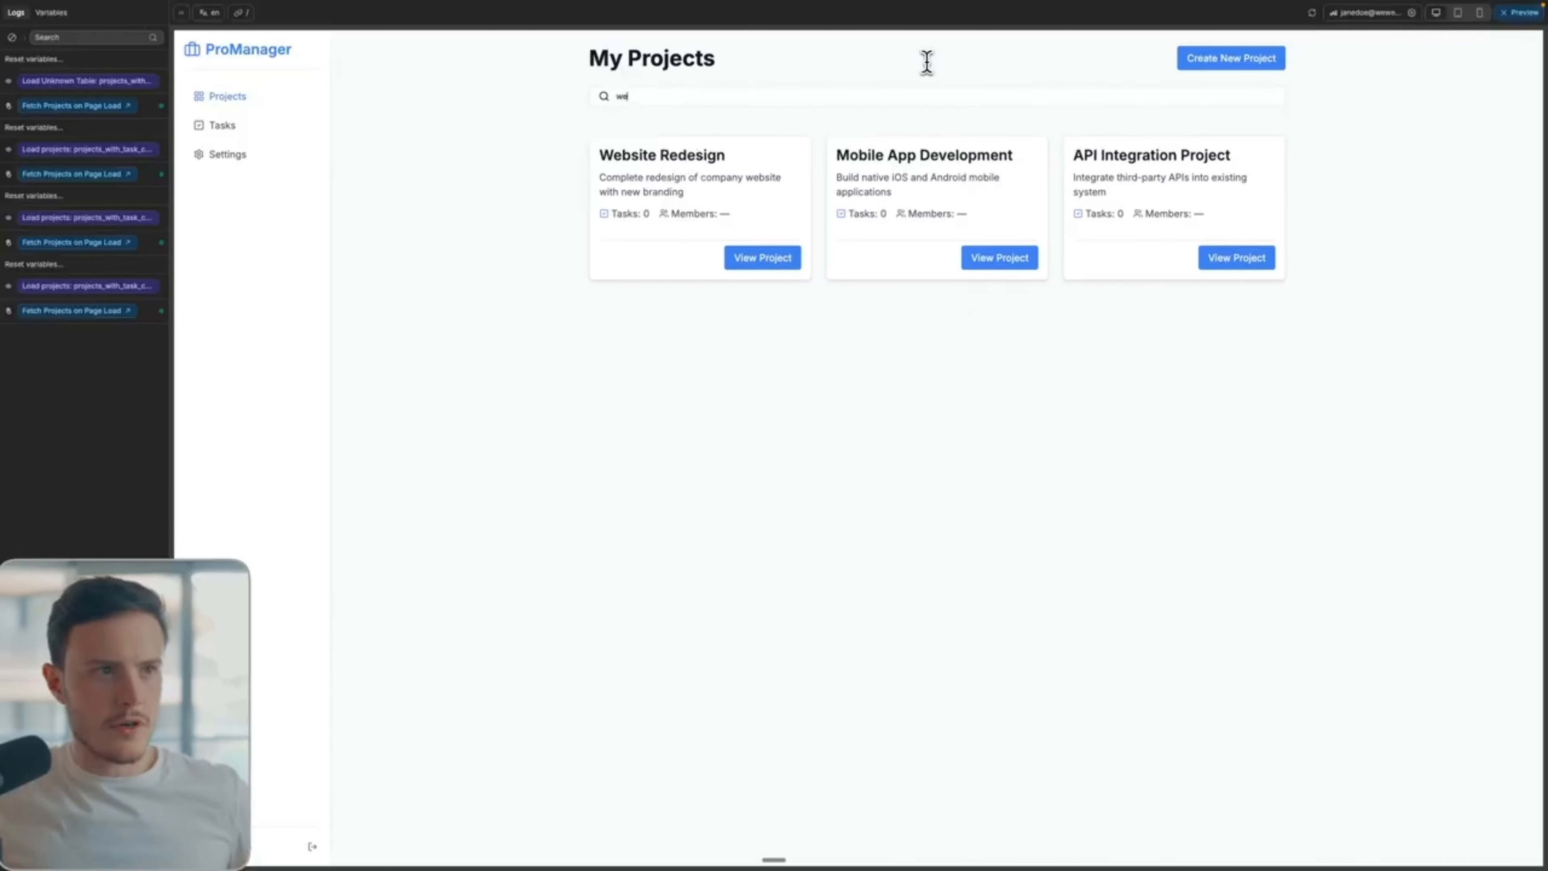
type("ite")
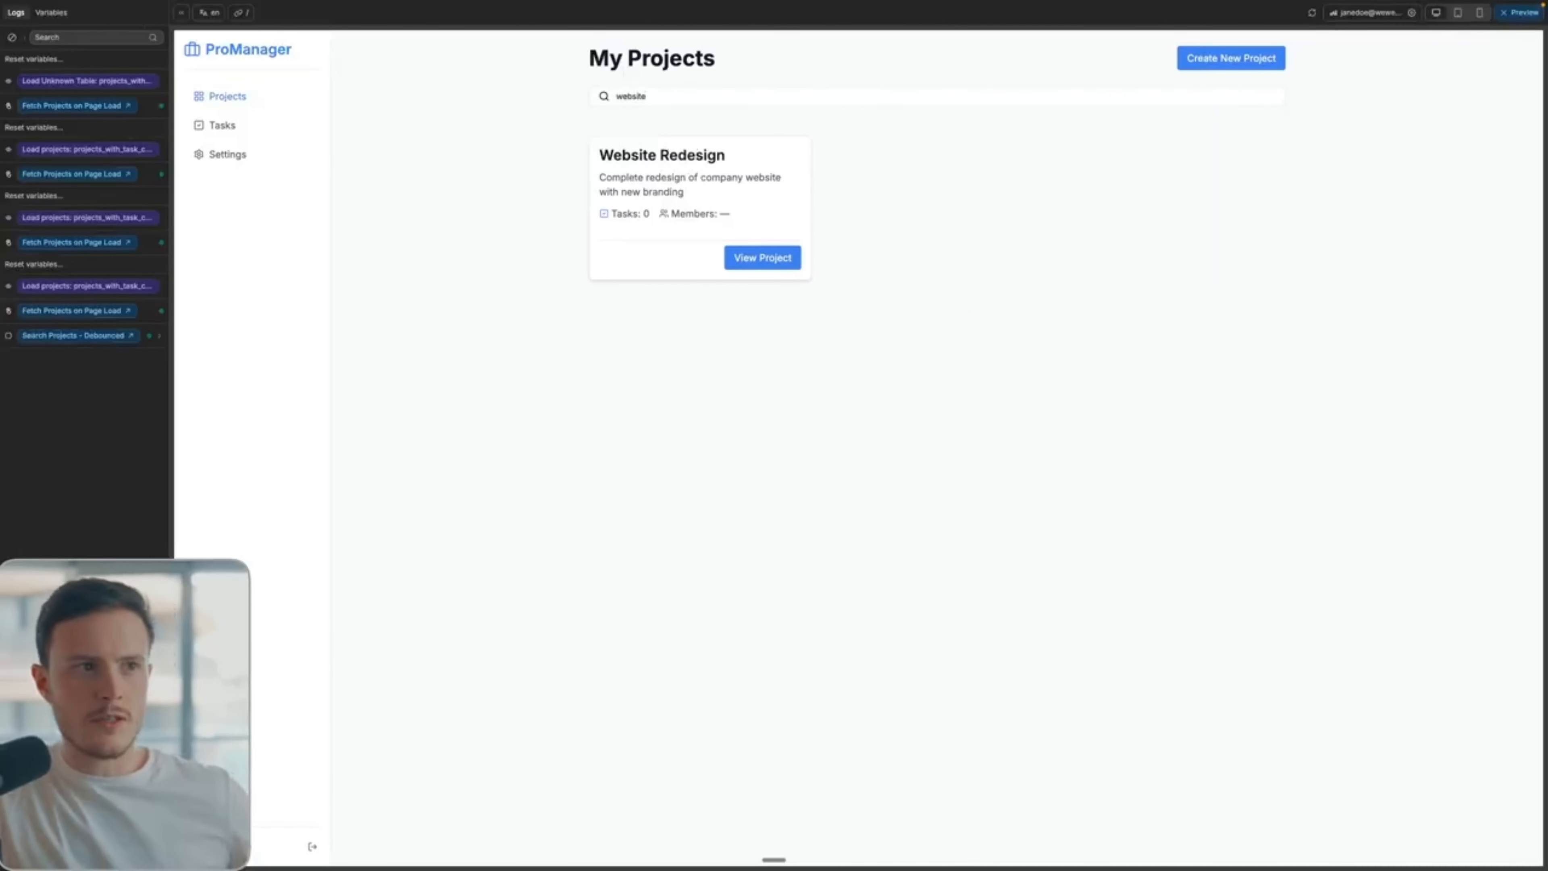